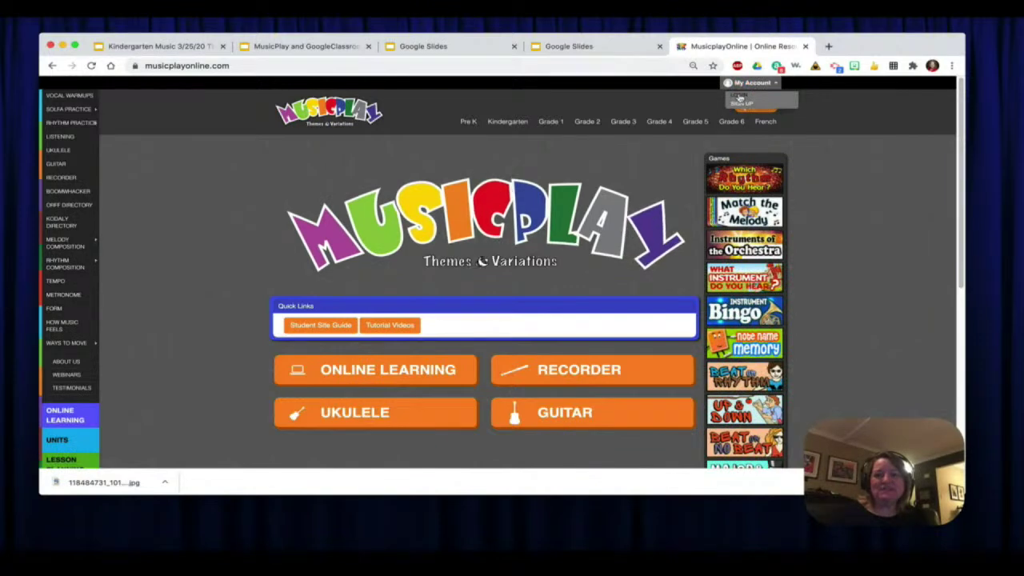
Step: Log in to the MusicplayOnline account and open the Grade 2 song page
{"action": "left_click", "coordinate": [738, 95]}
{"action": "left_click", "coordinate": [549, 271]}
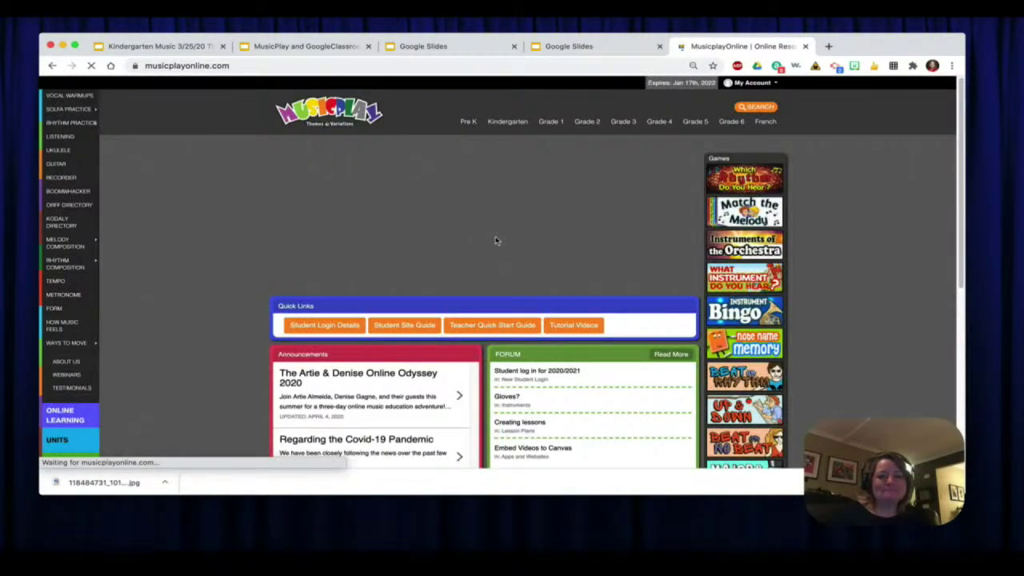
{"action": "left_click", "coordinate": [589, 122]}
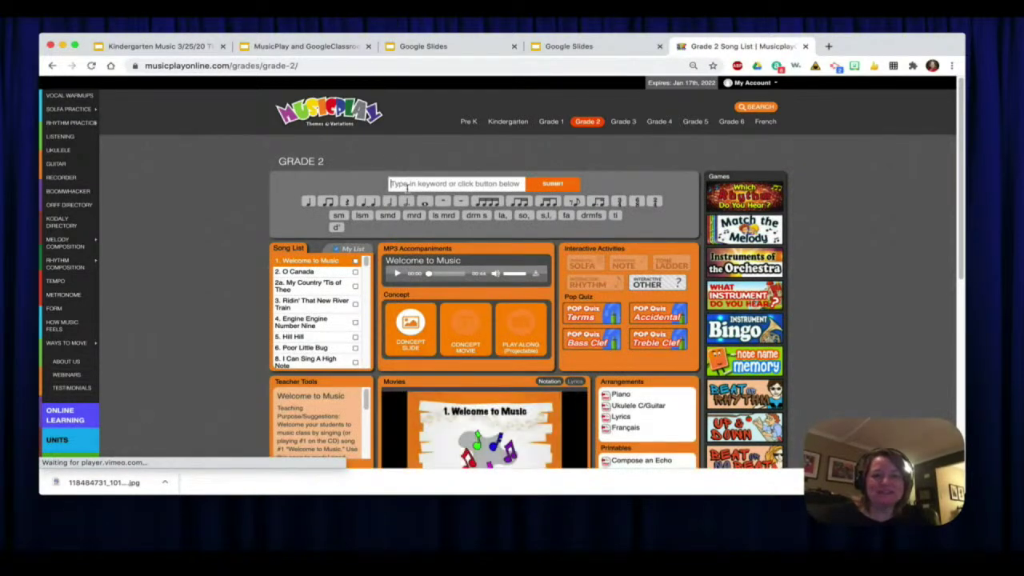
Step: Search the songs for "ham" and open Ham and Eggs from the resulting song list
{"action": "left_click", "coordinate": [408, 183]}
{"action": "type", "text": "ham"}
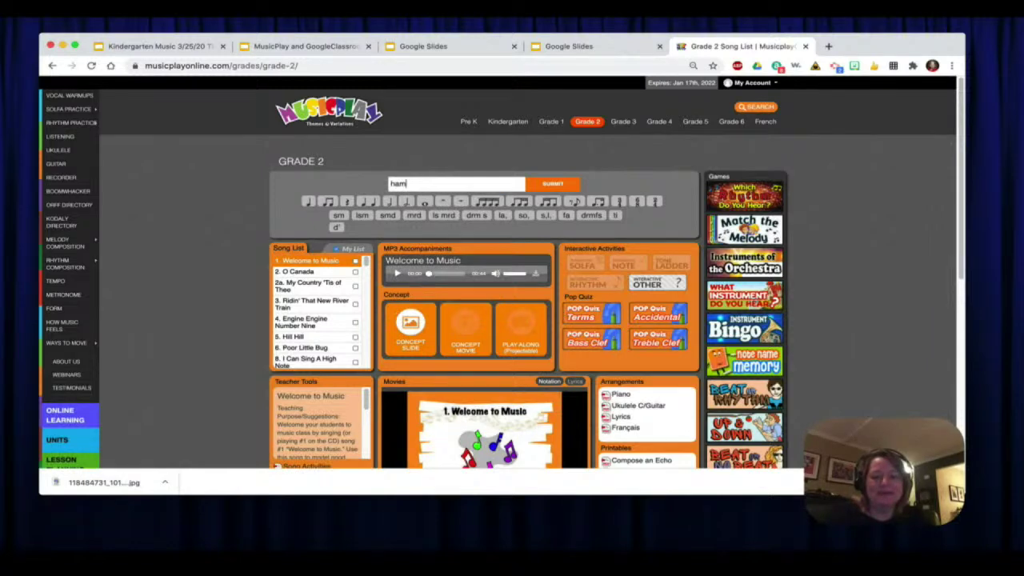
{"action": "key", "text": "Return"}
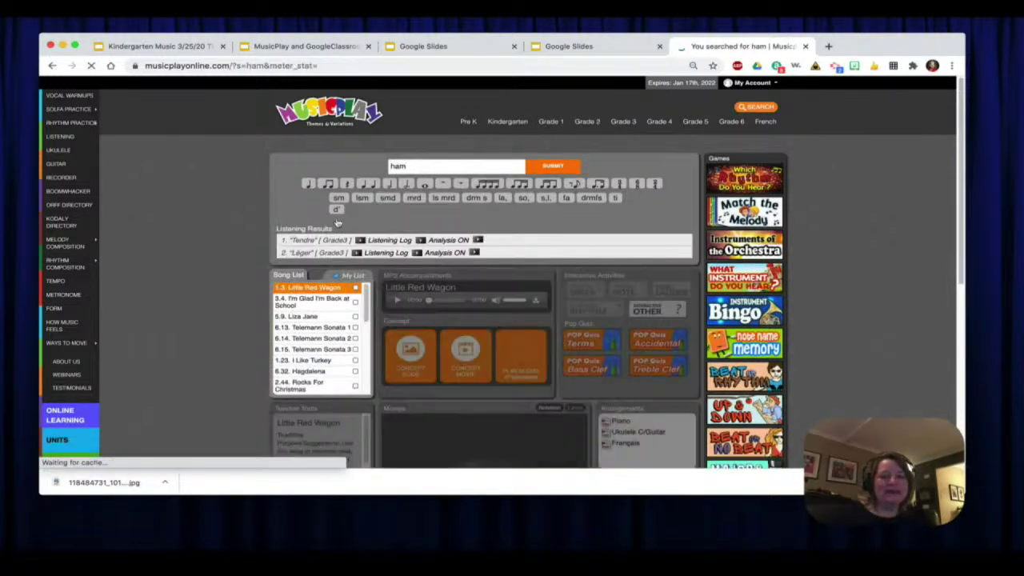
{"action": "scroll", "coordinate": [319, 340], "scroll_direction": "down", "scroll_amount": 6}
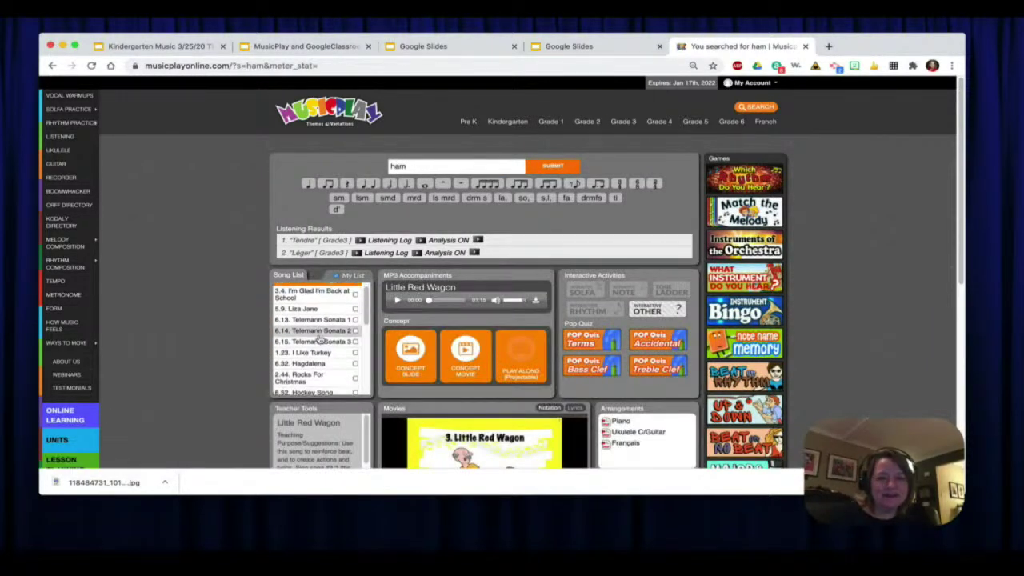
{"action": "left_click", "coordinate": [318, 323]}
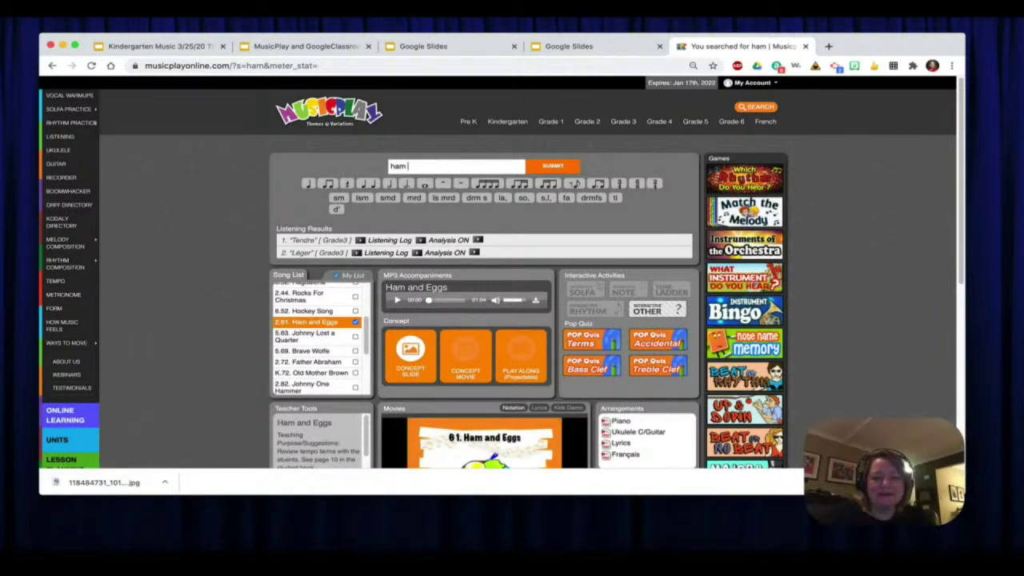
Step: Search for "ham and eggs" to isolate that song and copy the address of the results page
{"action": "key", "text": "Return"}
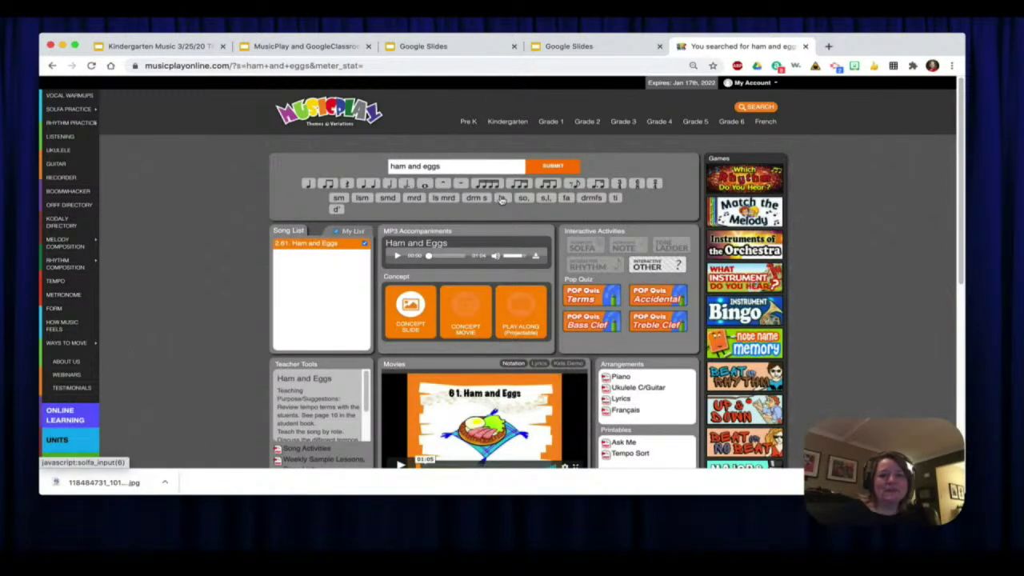
{"action": "scroll", "coordinate": [238, 190], "scroll_direction": "down", "scroll_amount": 1}
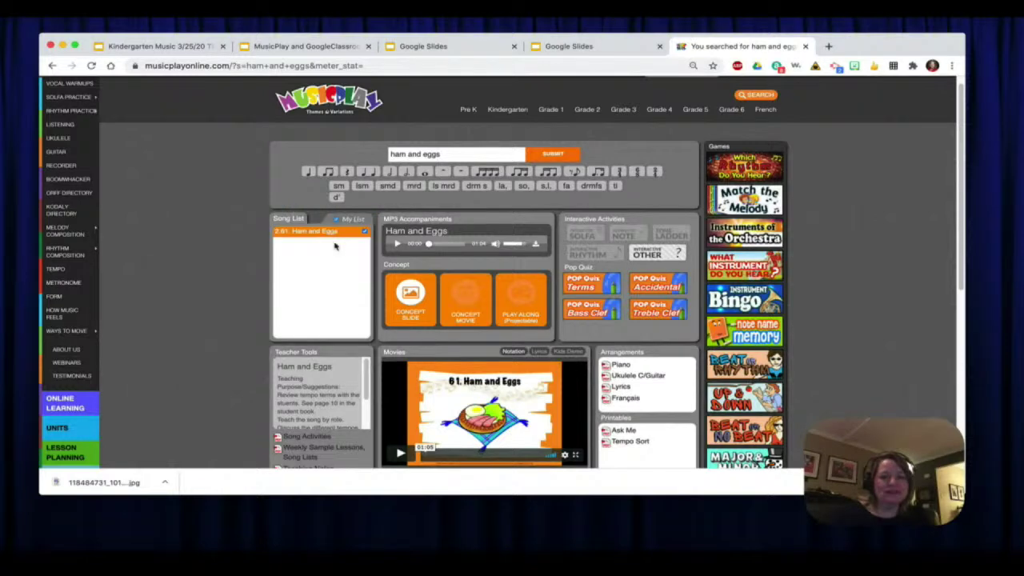
{"action": "left_click", "coordinate": [383, 66]}
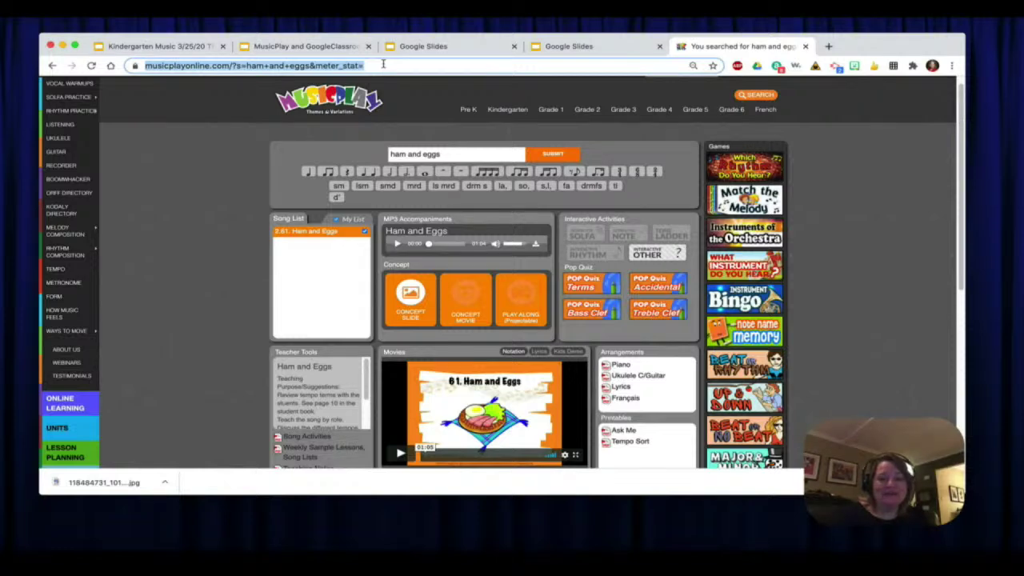
Step: Switch to the MusicPlay and GoogleClassroom presentation and insert the copied address as a link reading "Ham and Eggs" in the slide's body
{"action": "left_click", "coordinate": [568, 48]}
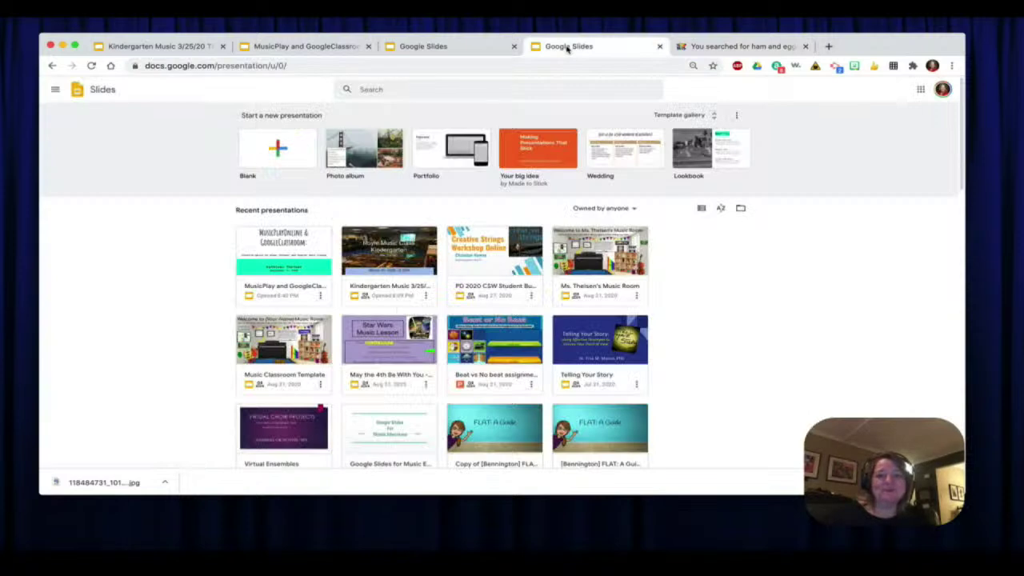
{"action": "left_click", "coordinate": [444, 47]}
{"action": "left_click", "coordinate": [340, 47]}
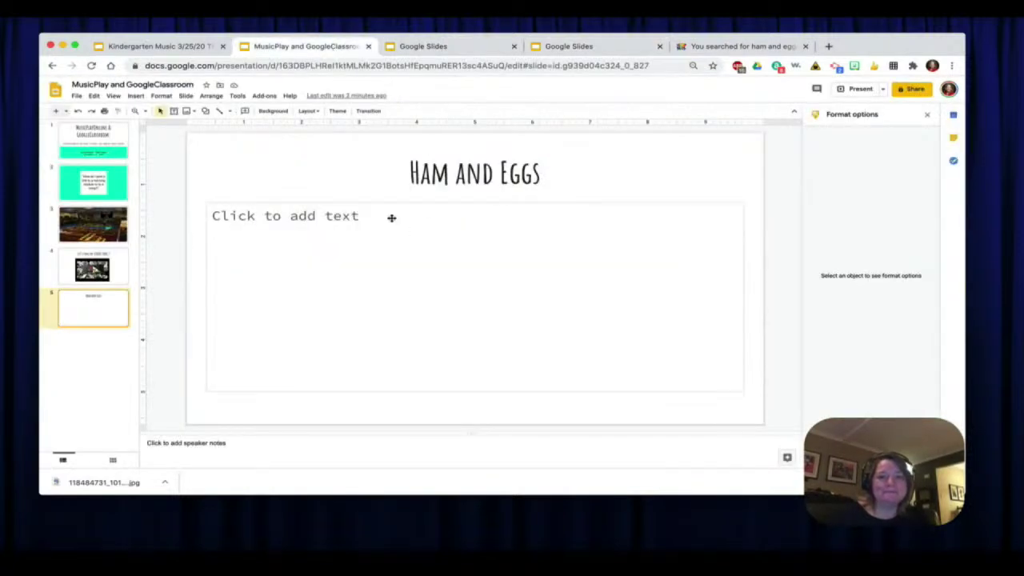
{"action": "left_click", "coordinate": [345, 218]}
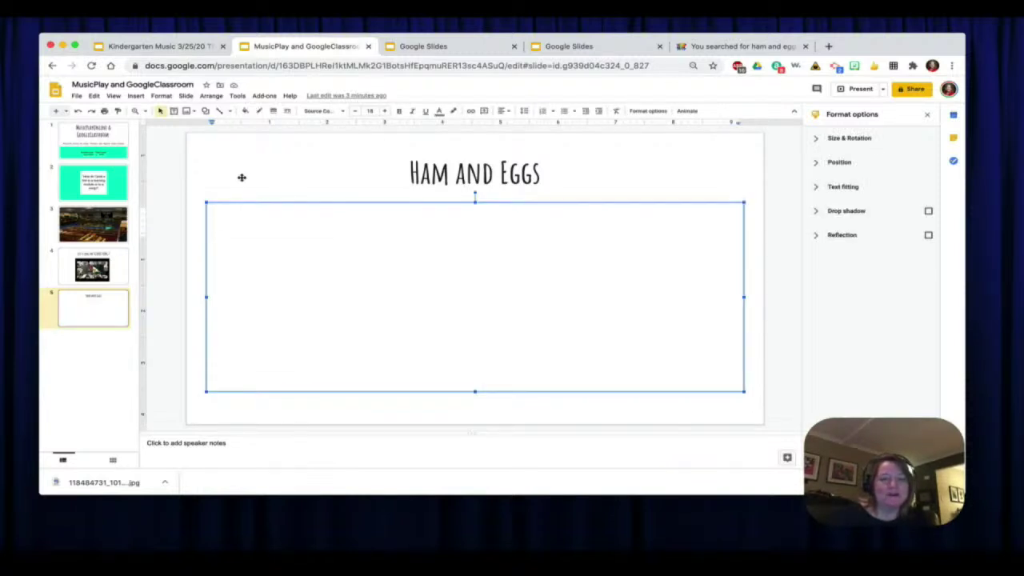
{"action": "key", "text": "super+k"}
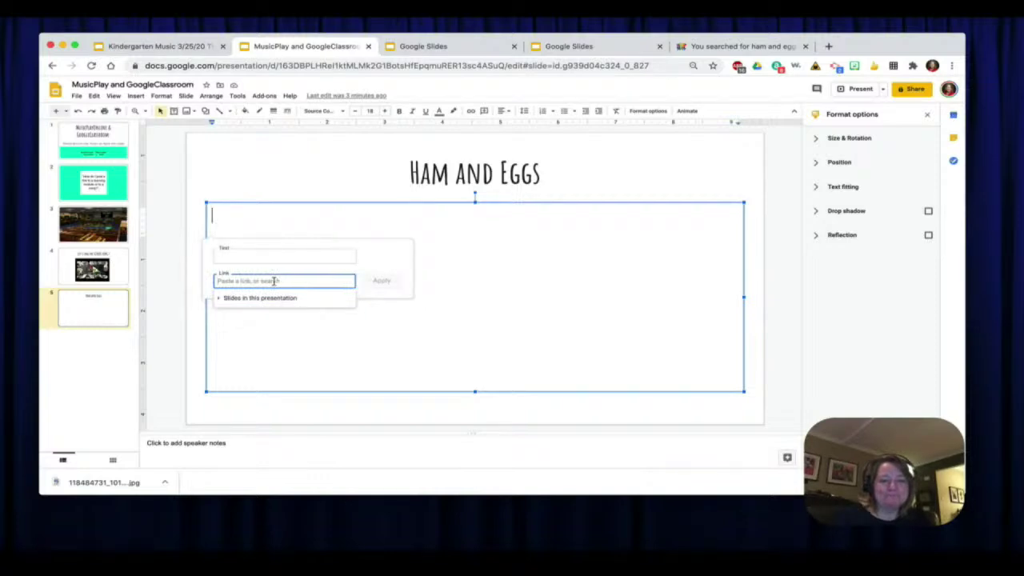
{"action": "key", "text": "super+v"}
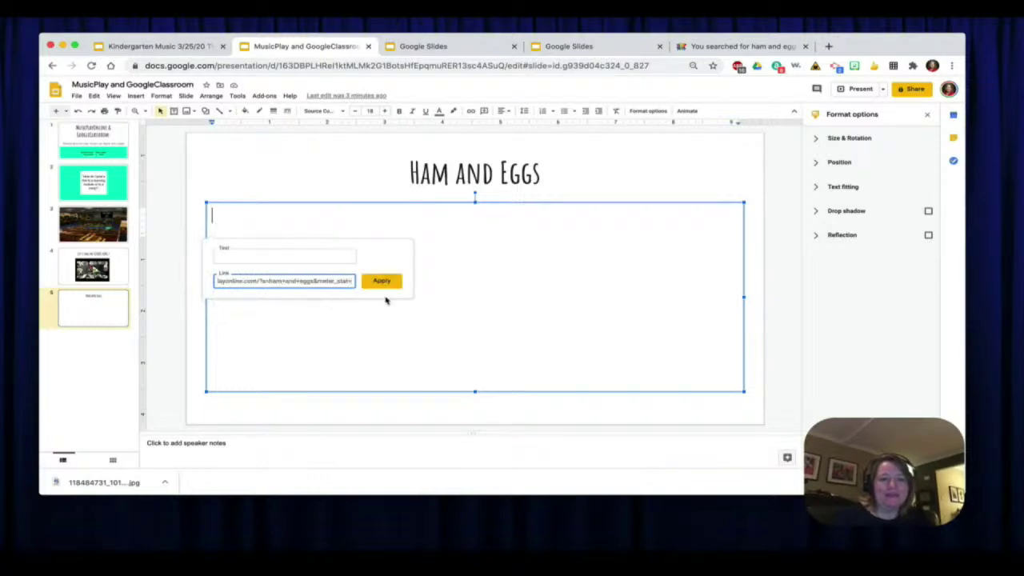
{"action": "left_click", "coordinate": [307, 255]}
{"action": "type", "text": "Ham and E"}
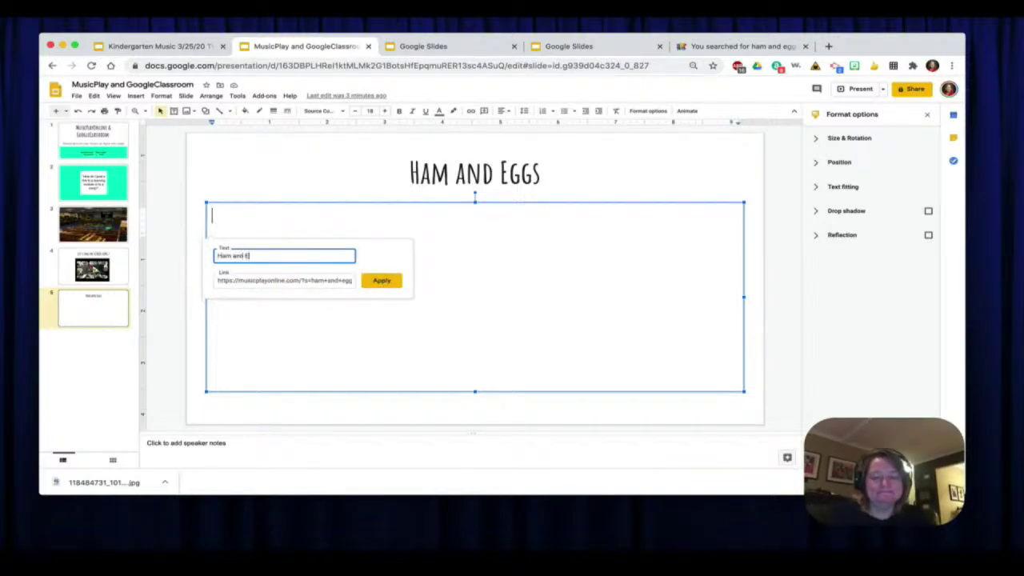
{"action": "type", "text": "ggs"}
{"action": "left_click", "coordinate": [395, 280]}
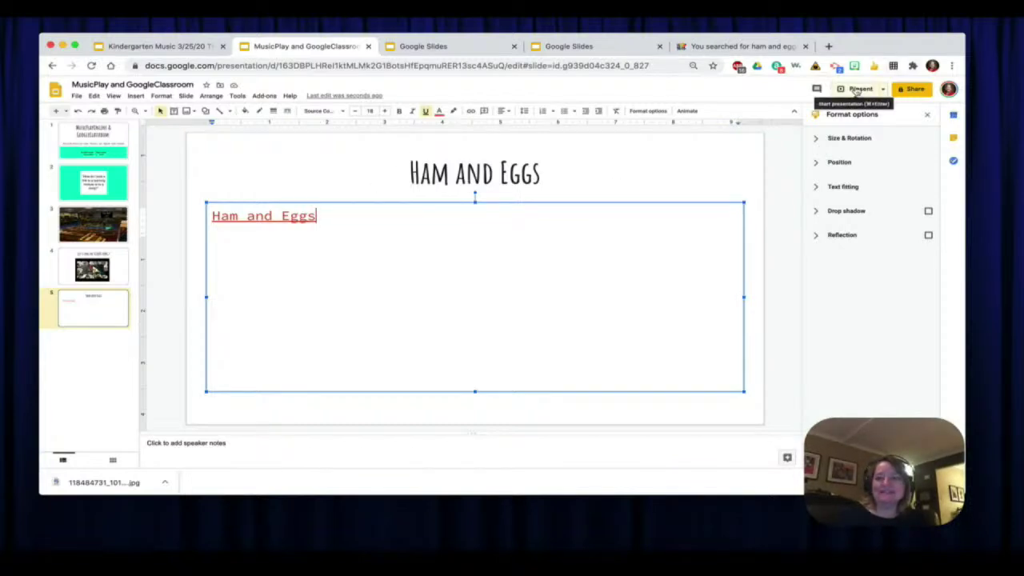
Step: Present the Ham and Eggs slide, follow its link, and look over the song page that it opens
{"action": "left_click", "coordinate": [857, 89]}
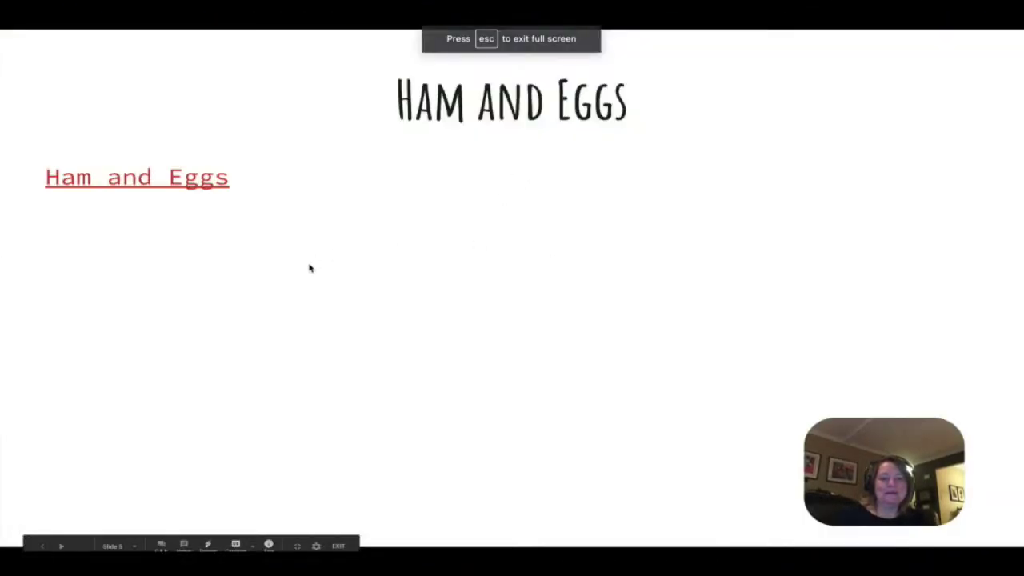
{"action": "left_click", "coordinate": [270, 355]}
{"action": "key", "text": "Left"}
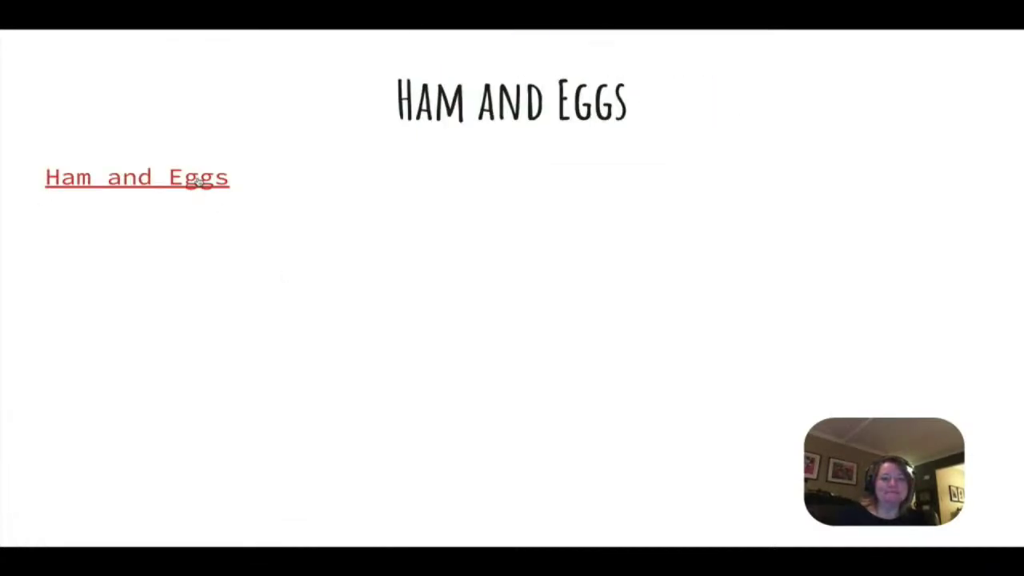
{"action": "left_click", "coordinate": [198, 181]}
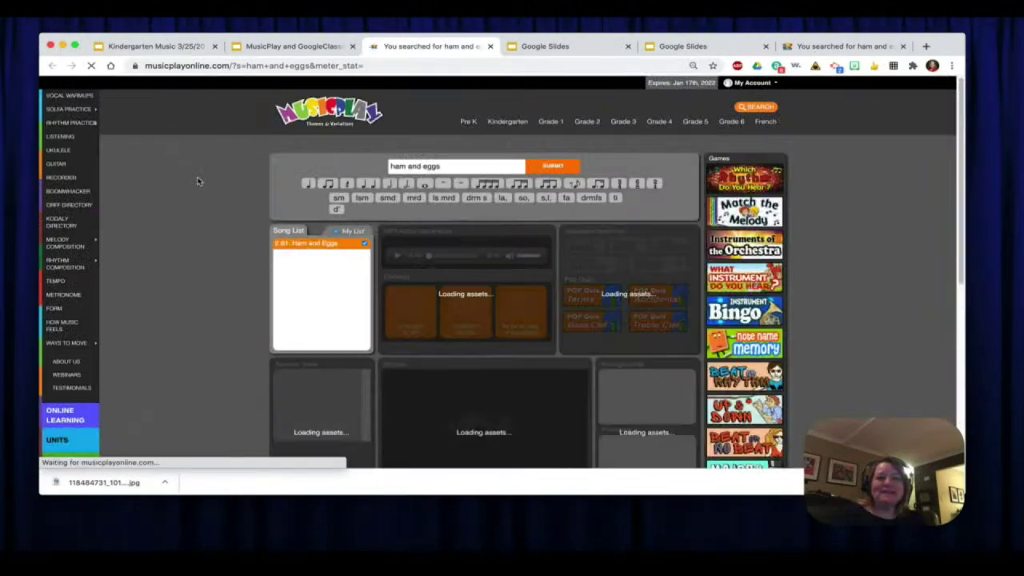
{"action": "scroll", "coordinate": [198, 181], "scroll_direction": "down", "scroll_amount": 2}
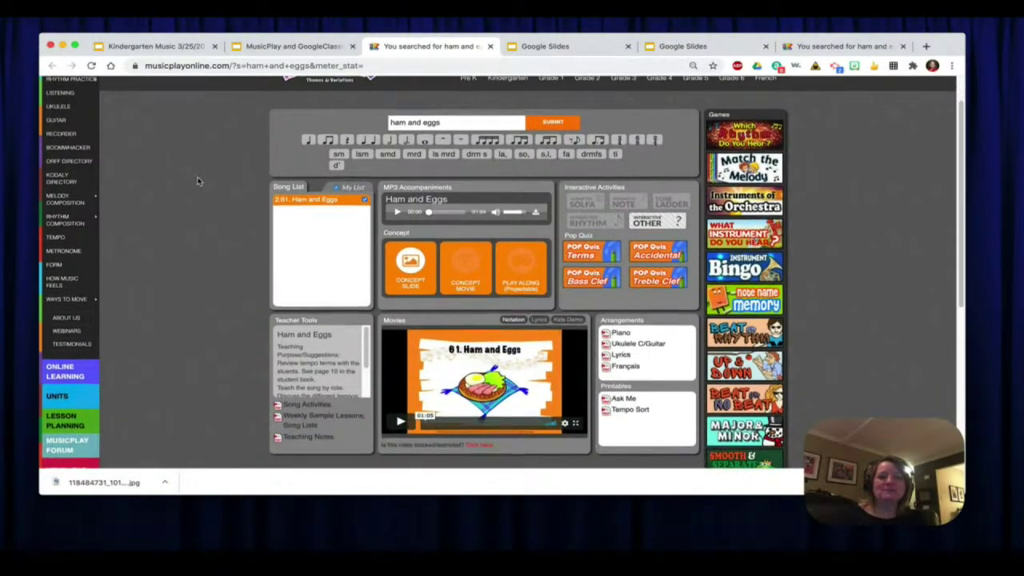
{"action": "scroll", "coordinate": [198, 181], "scroll_direction": "down", "scroll_amount": 1}
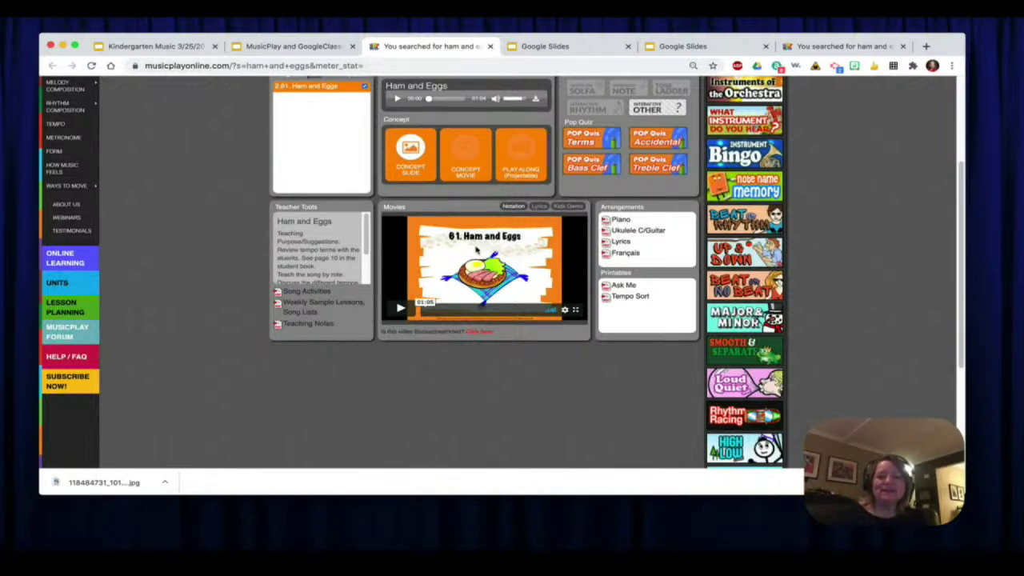
{"action": "scroll", "coordinate": [521, 234], "scroll_direction": "up", "scroll_amount": 3}
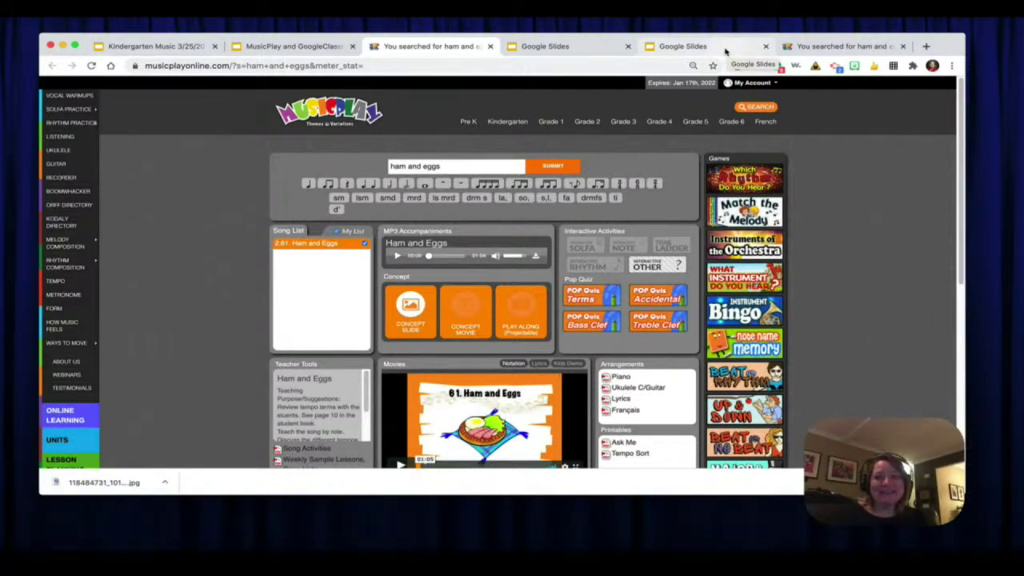
Step: In the original MusicplayOnline search page, search for "chester" and copy the address of the results page
{"action": "left_click", "coordinate": [796, 49]}
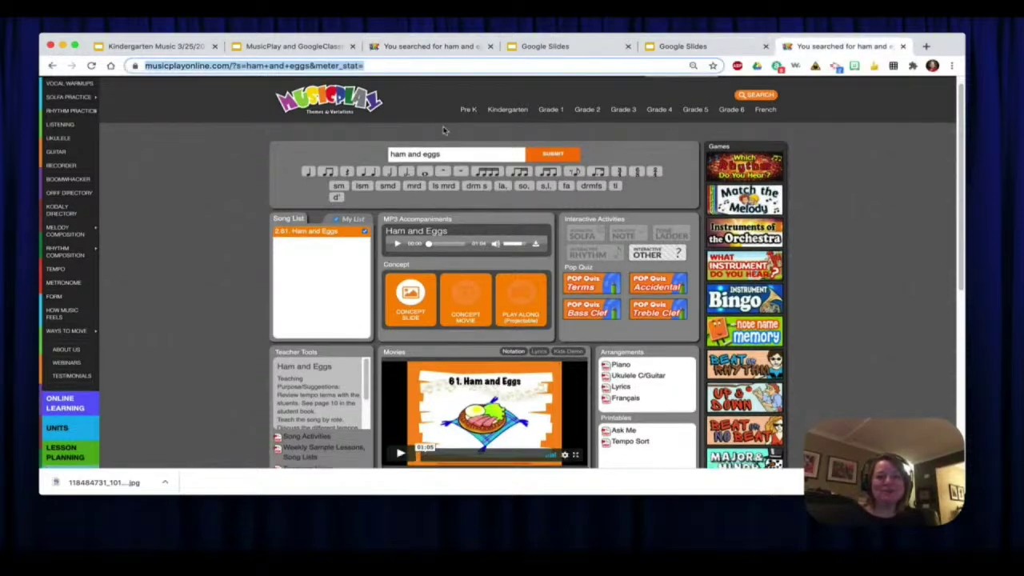
{"action": "triple_click", "coordinate": [450, 152]}
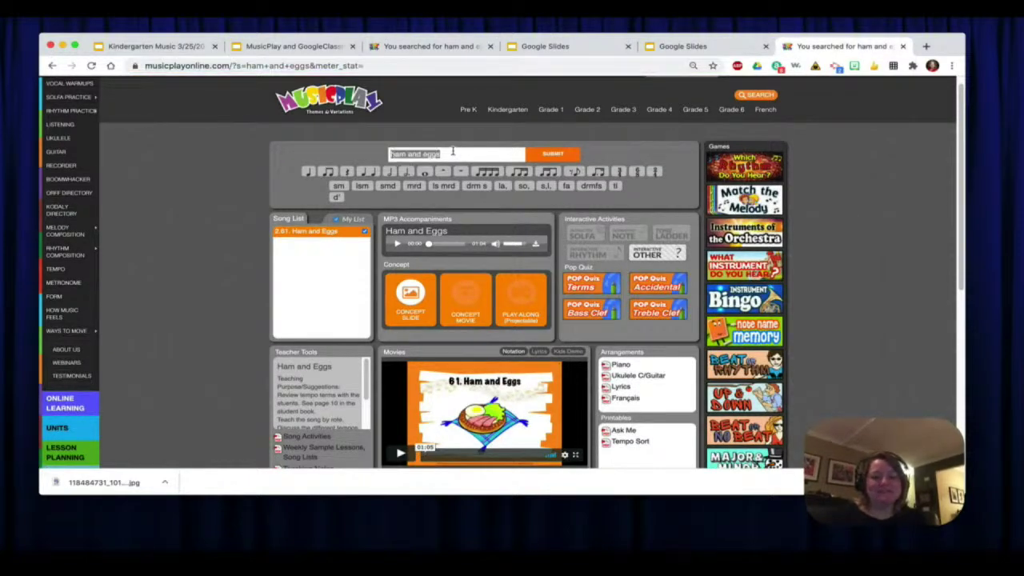
{"action": "type", "text": "chrs"}
{"action": "key", "text": "BackSpace"}
{"action": "key", "text": "BackSpace"}
{"action": "type", "text": "ester"}
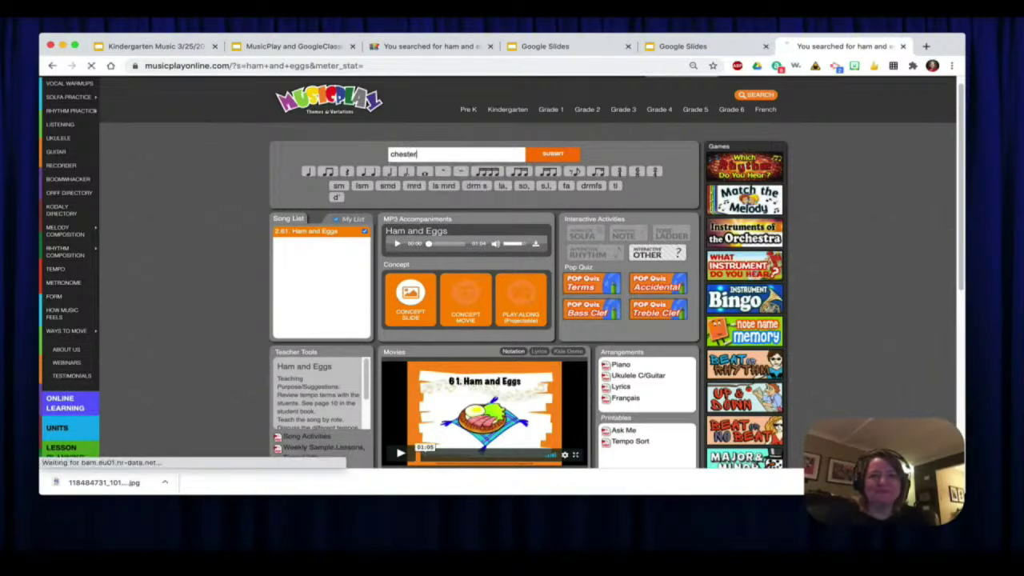
{"action": "key", "text": "Return"}
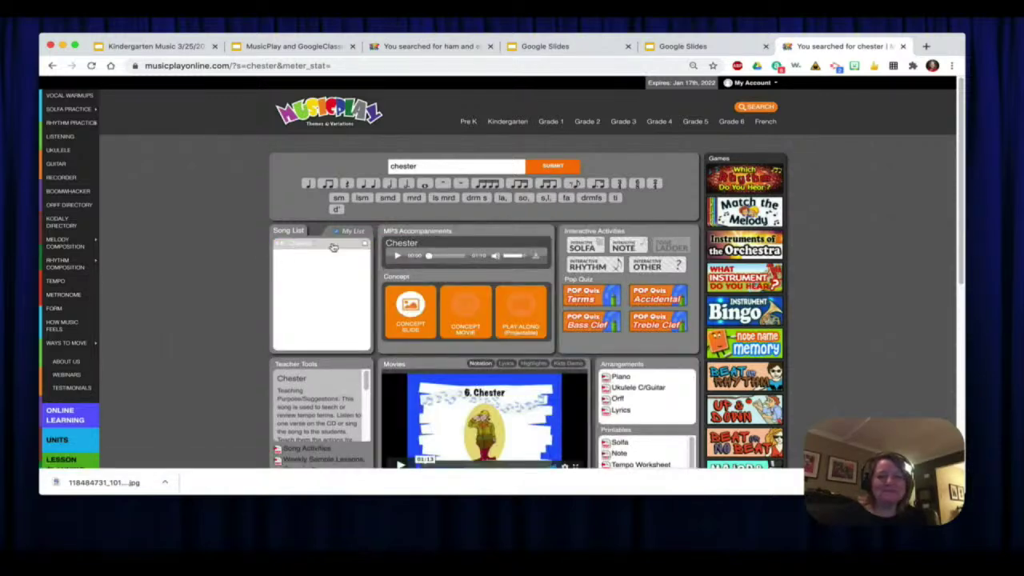
{"action": "left_click", "coordinate": [347, 66]}
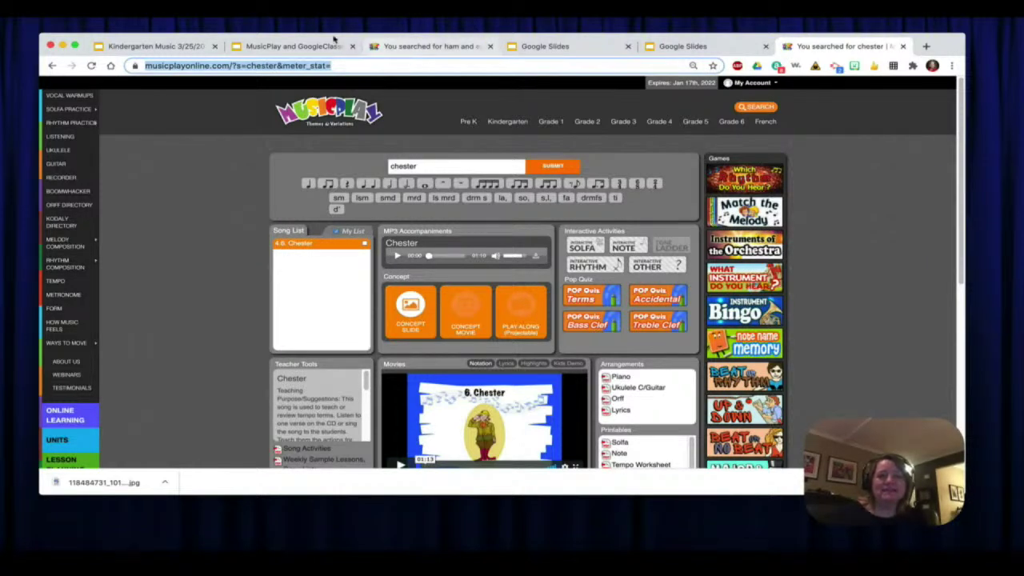
Step: Return to the presentation, exit the slideshow, and add three line breaks after the Ham and Eggs link
{"action": "left_click", "coordinate": [294, 47]}
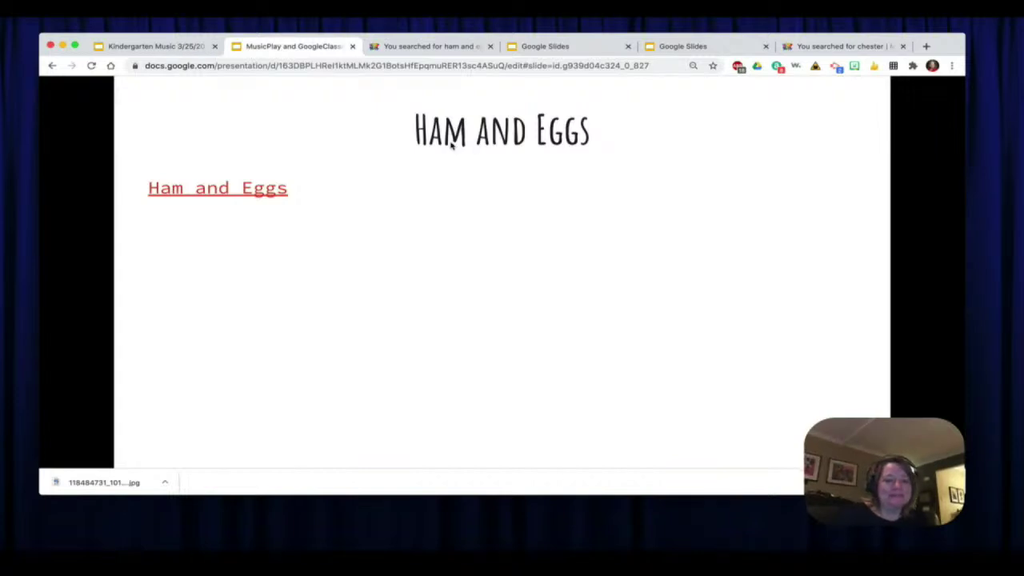
{"action": "key", "text": "Escape"}
{"action": "left_click", "coordinate": [295, 241]}
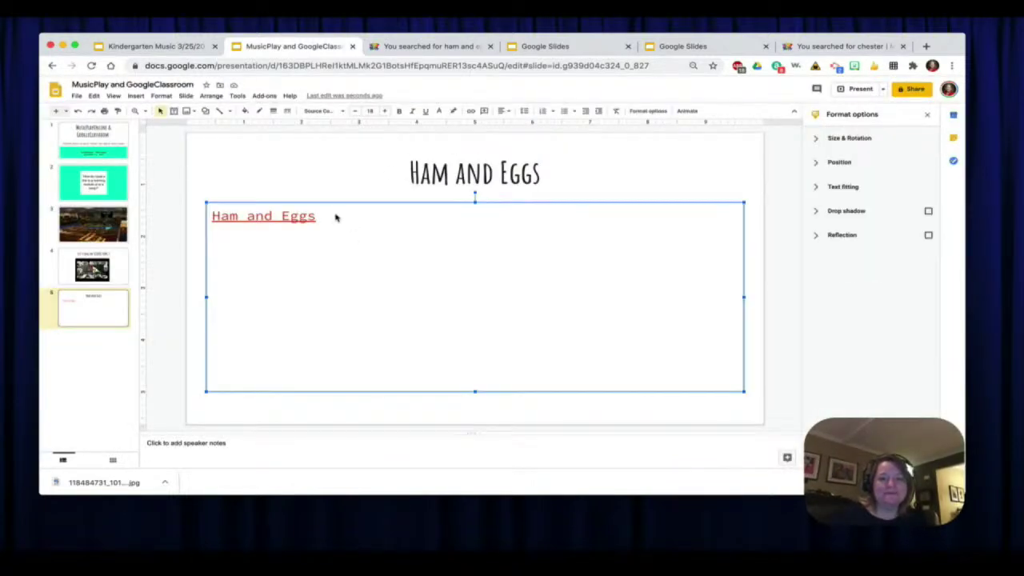
{"action": "left_click", "coordinate": [326, 220]}
{"action": "key", "text": "Return"}
{"action": "key", "text": "Return"}
{"action": "key", "text": "Return"}
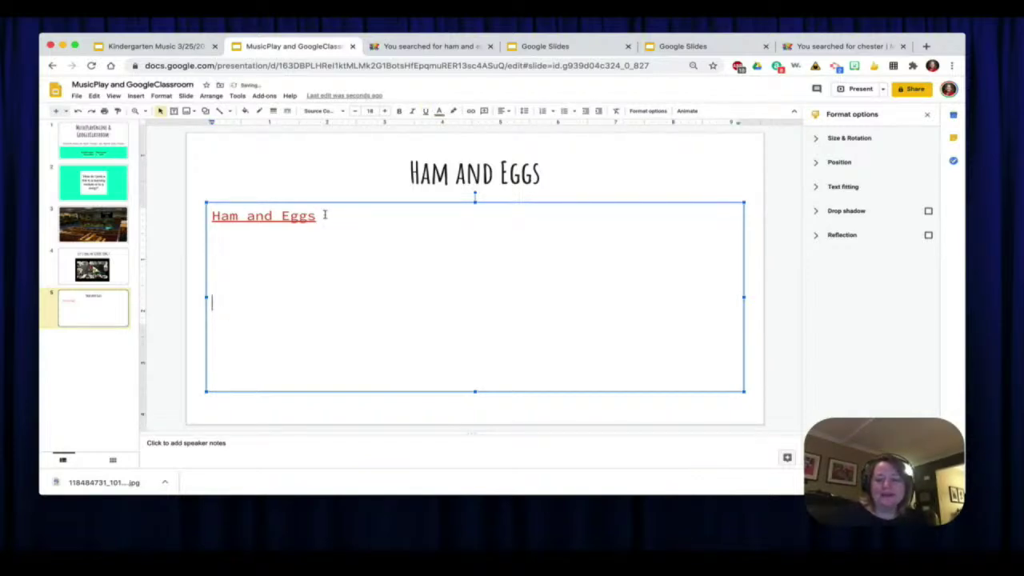
{"action": "key", "text": "super+k"}
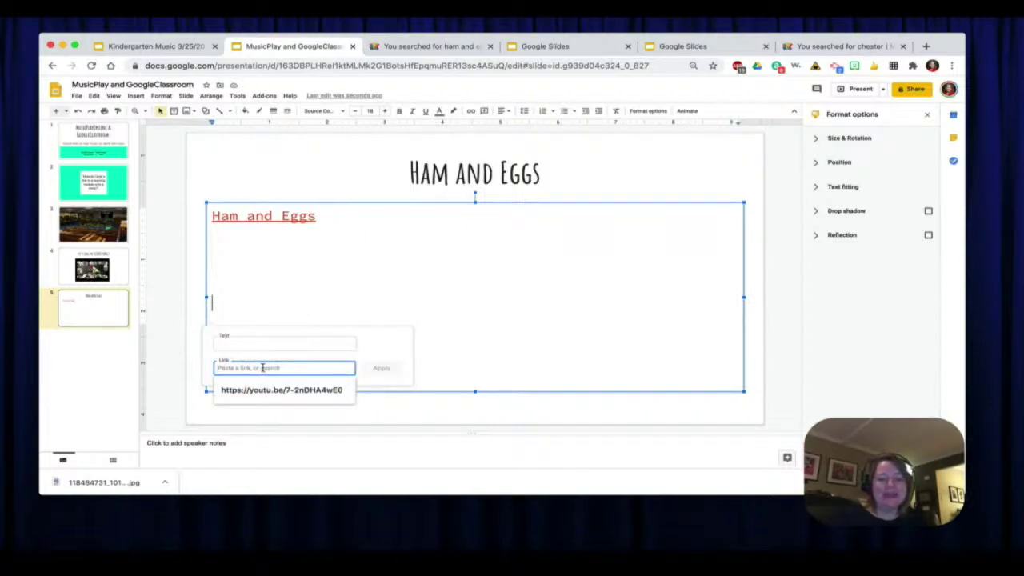
{"action": "type", "text": "https://musicplayonline.com/?s=chester&meter_slat="}
{"action": "left_click", "coordinate": [263, 341]}
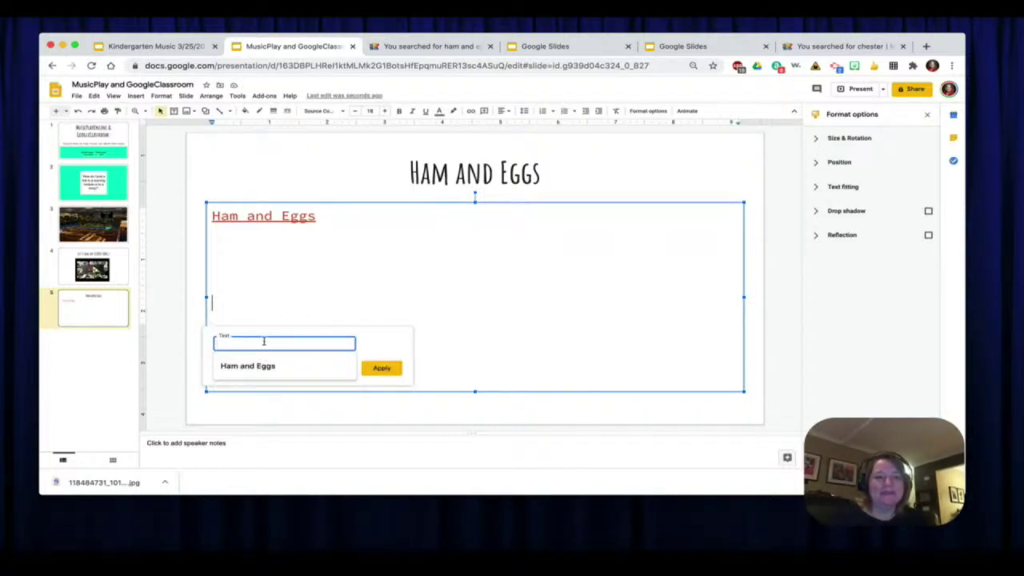
{"action": "type", "text": "Chester"}
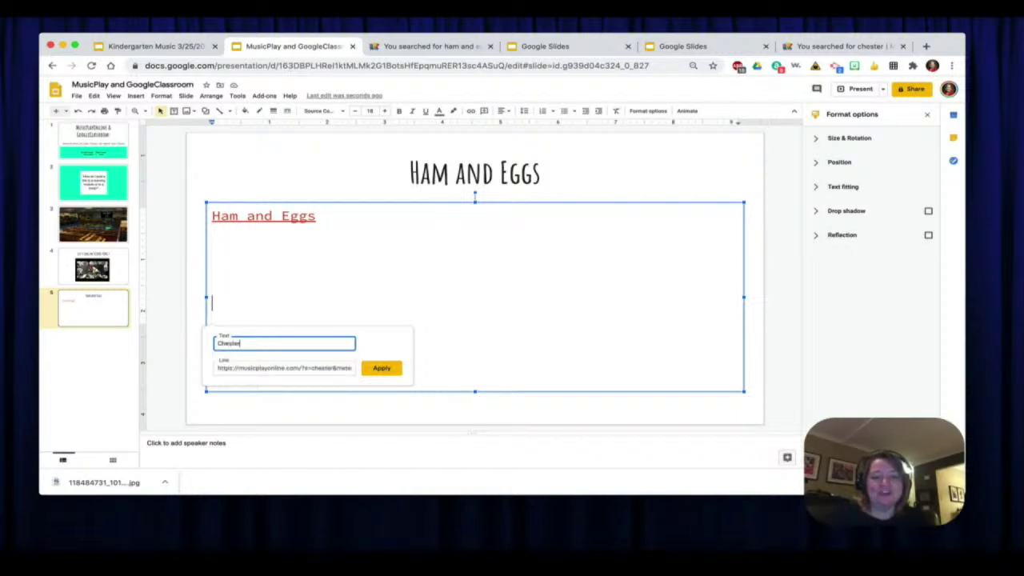
{"action": "left_click", "coordinate": [382, 369]}
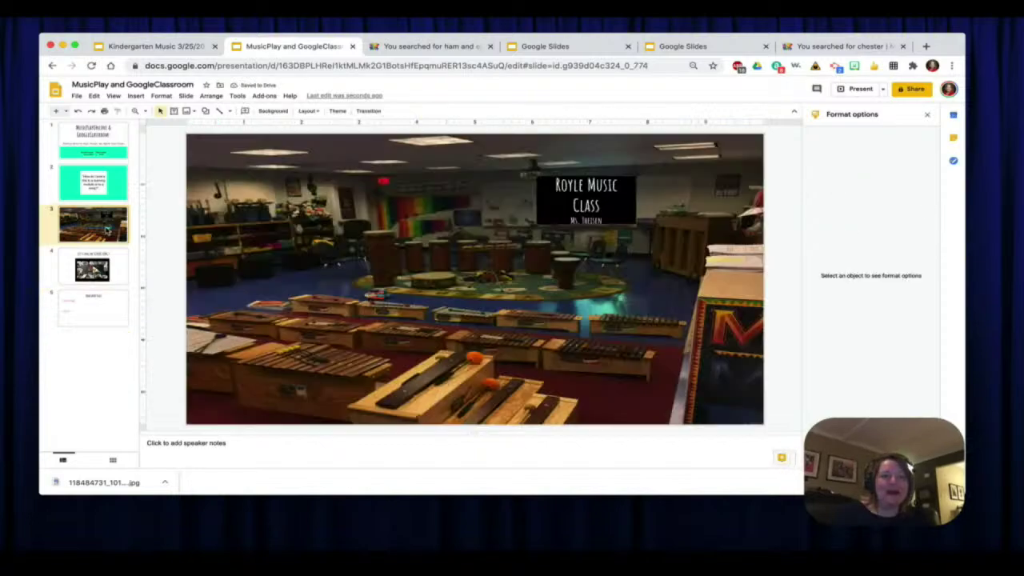
{"action": "left_click", "coordinate": [93, 224]}
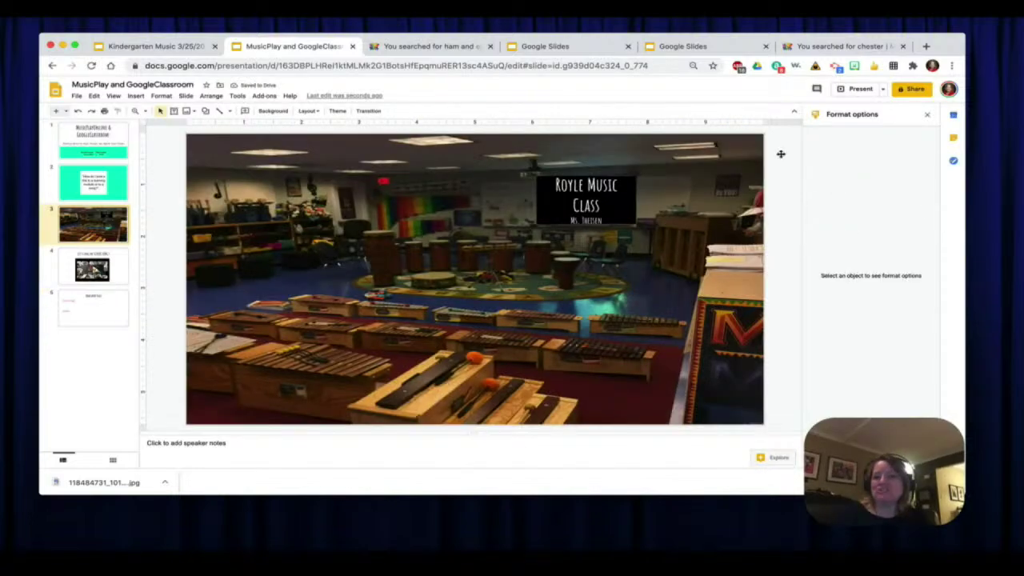
Step: Present from slide 3 through to the song links slide, follow the Chester link, and look over the song page that it opens
{"action": "left_click", "coordinate": [858, 88]}
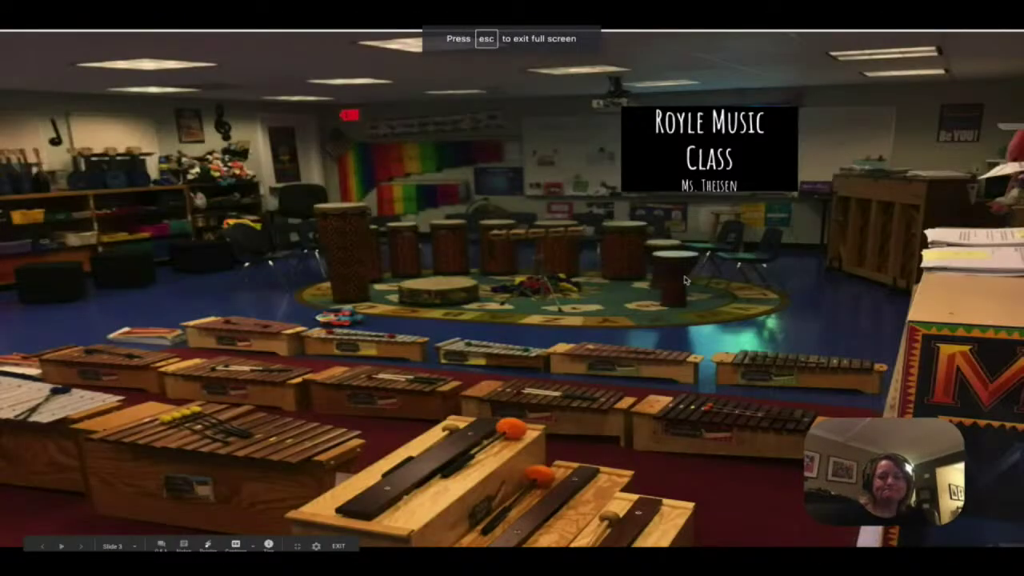
{"action": "key", "text": "Right"}
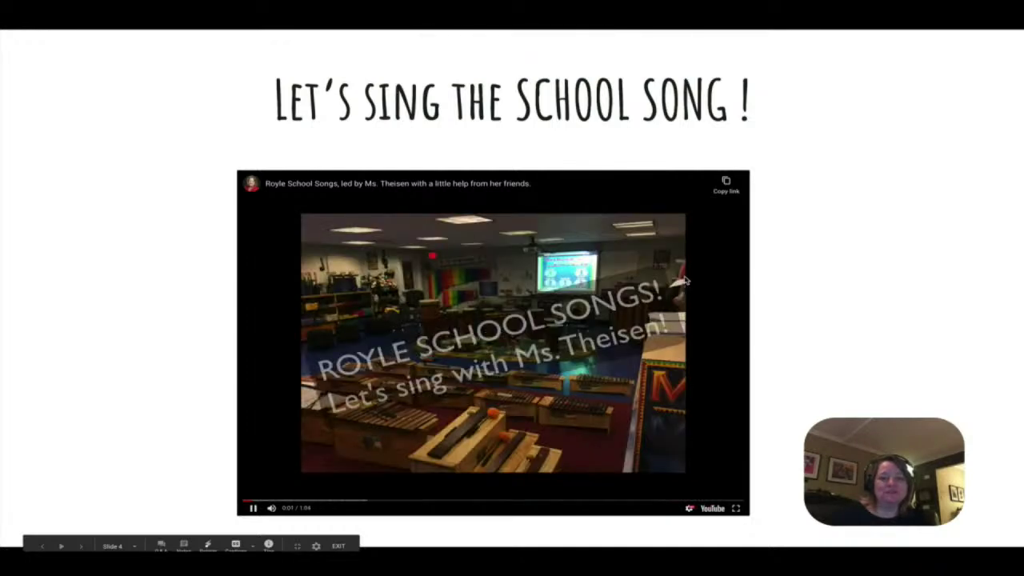
{"action": "key", "text": "Right"}
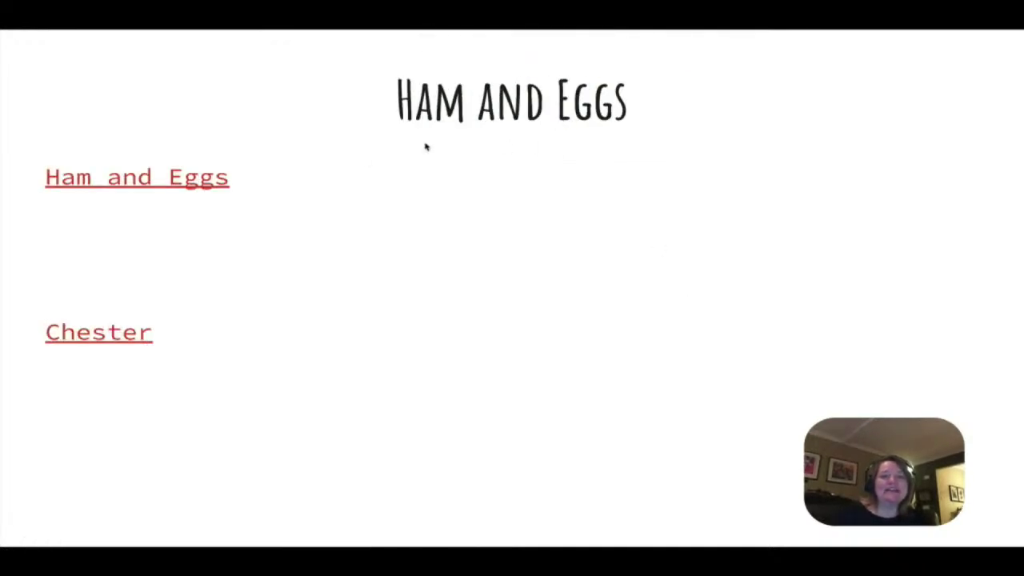
{"action": "left_click", "coordinate": [111, 334]}
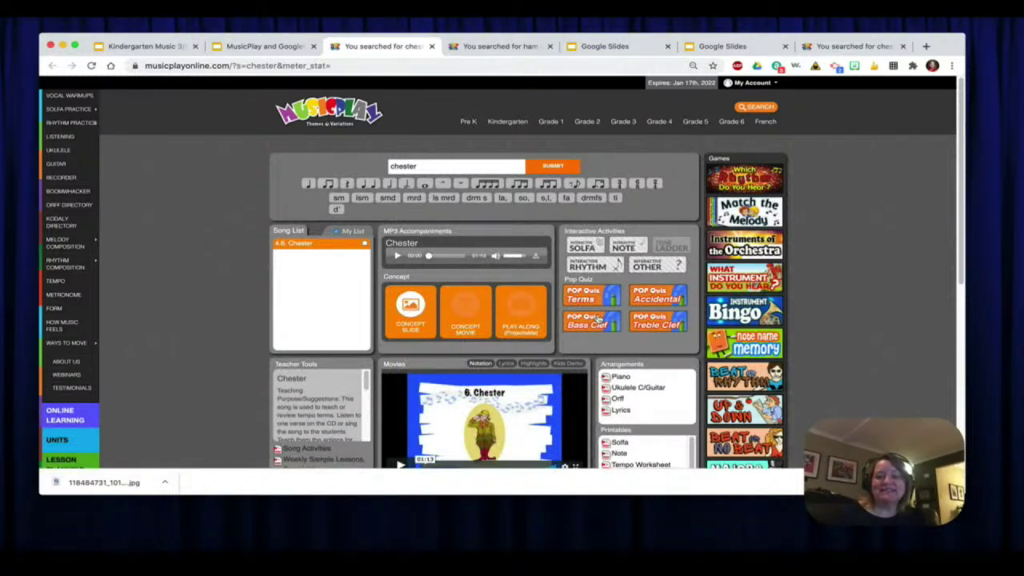
{"action": "scroll", "coordinate": [600, 319], "scroll_direction": "down", "scroll_amount": 3}
{"action": "scroll", "coordinate": [600, 319], "scroll_direction": "down", "scroll_amount": 1}
{"action": "scroll", "coordinate": [600, 318], "scroll_direction": "up", "scroll_amount": 3}
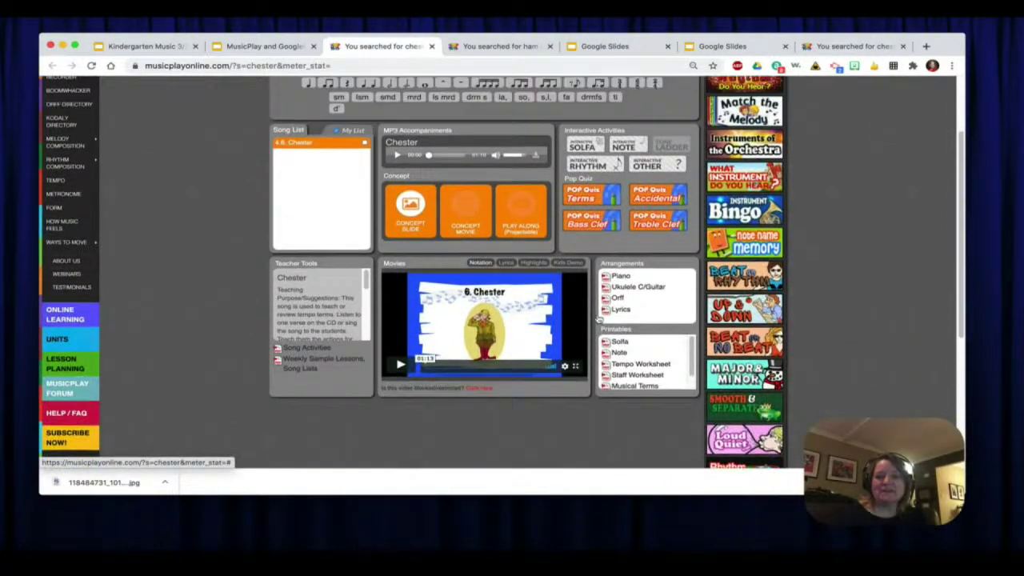
{"action": "scroll", "coordinate": [598, 318], "scroll_direction": "up", "scroll_amount": 1}
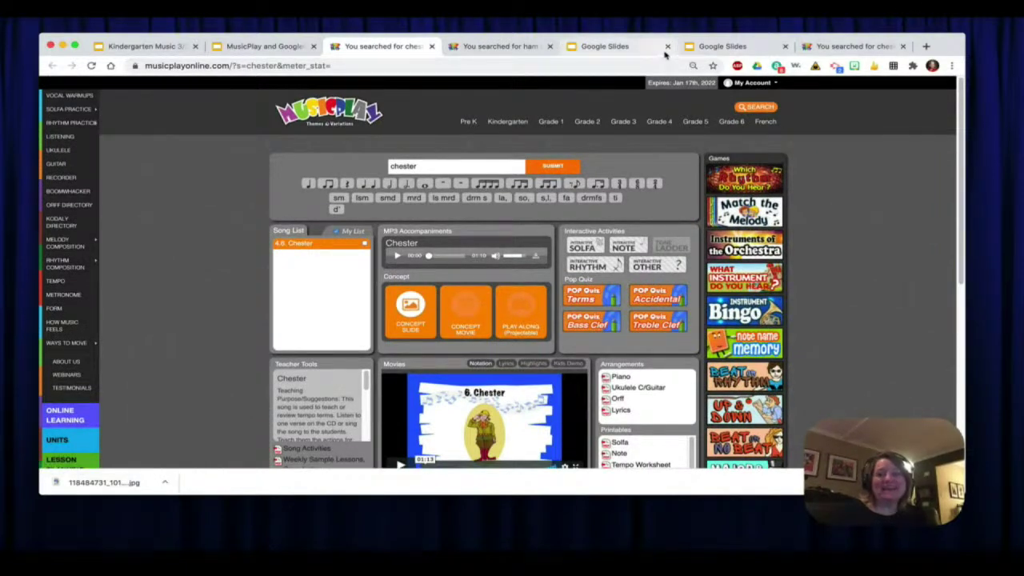
Step: Return to the presentation, exit the slideshow, and delete the Chester link from the Ham and Eggs slide
{"action": "left_click", "coordinate": [264, 47]}
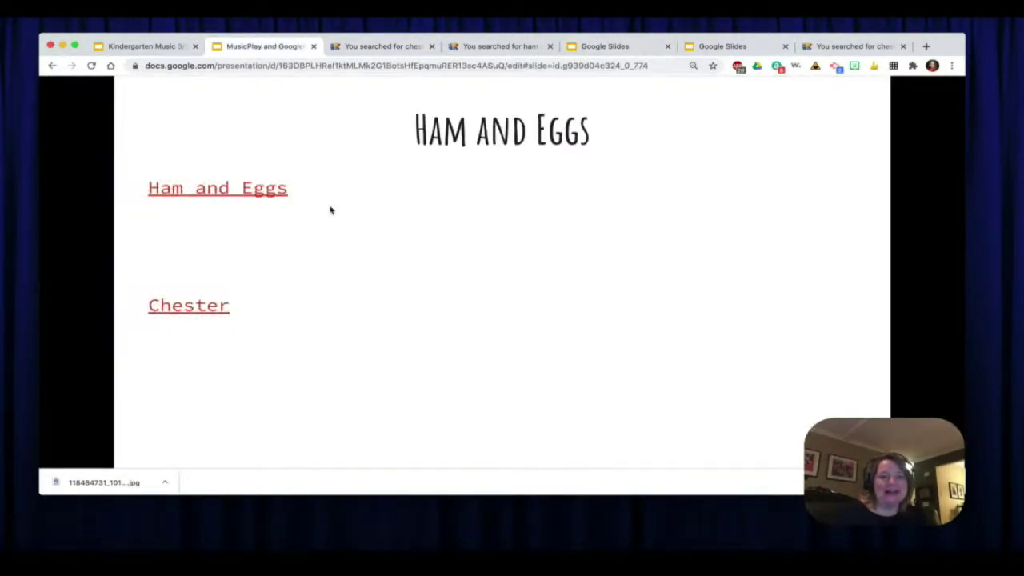
{"action": "key", "text": "Escape"}
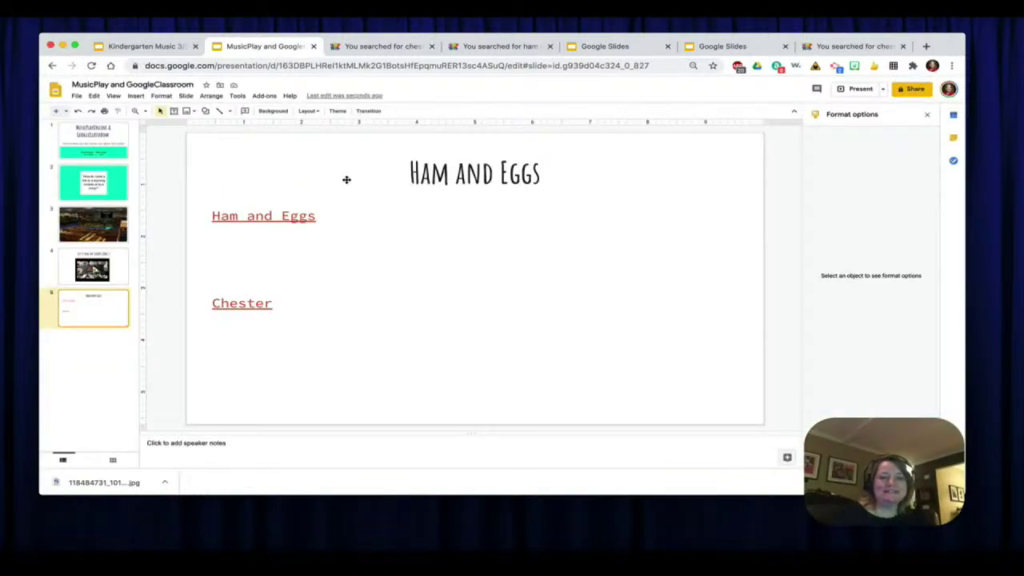
{"action": "left_click", "coordinate": [278, 179]}
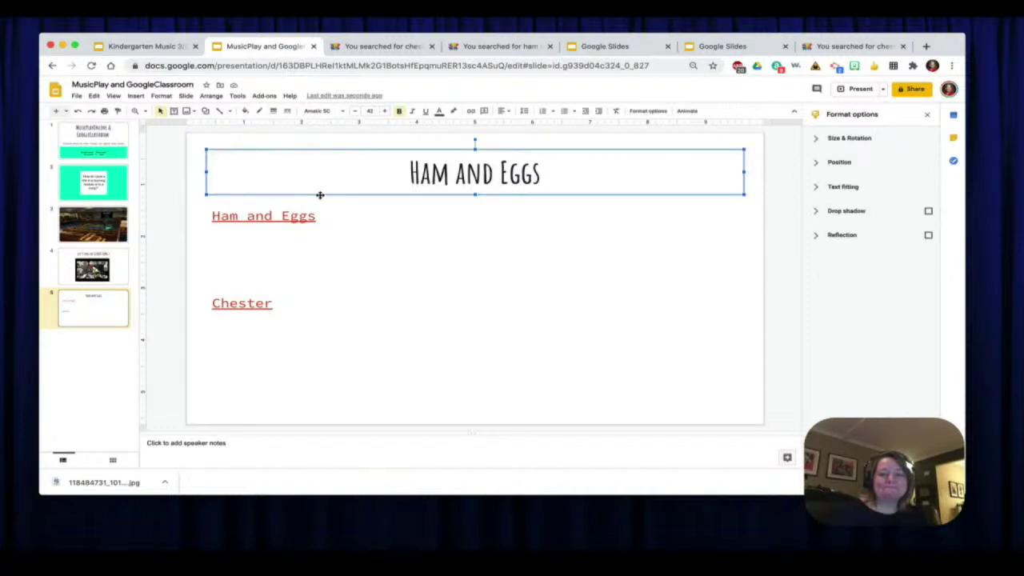
{"action": "left_click", "coordinate": [334, 229]}
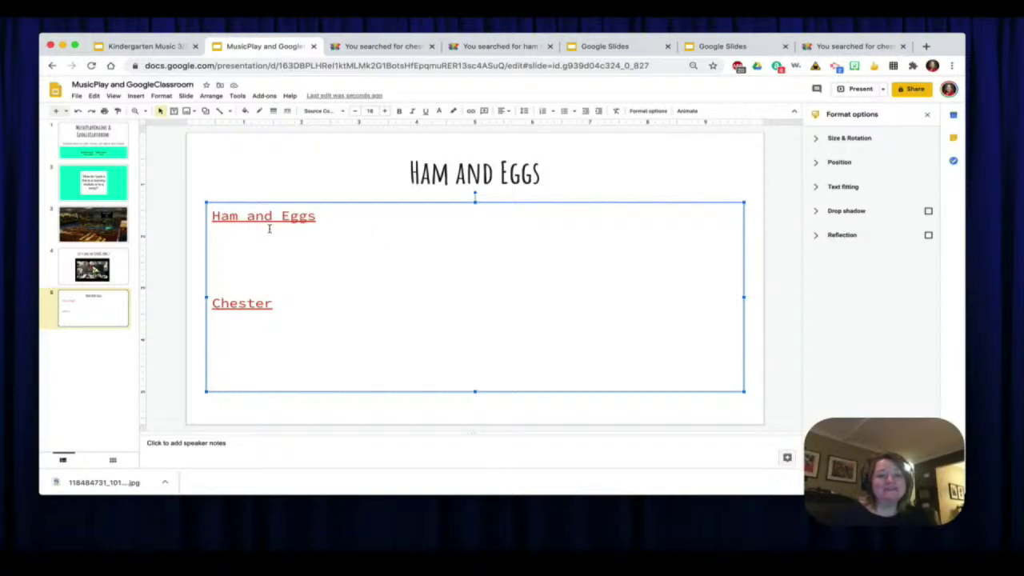
{"action": "left_click", "coordinate": [218, 242]}
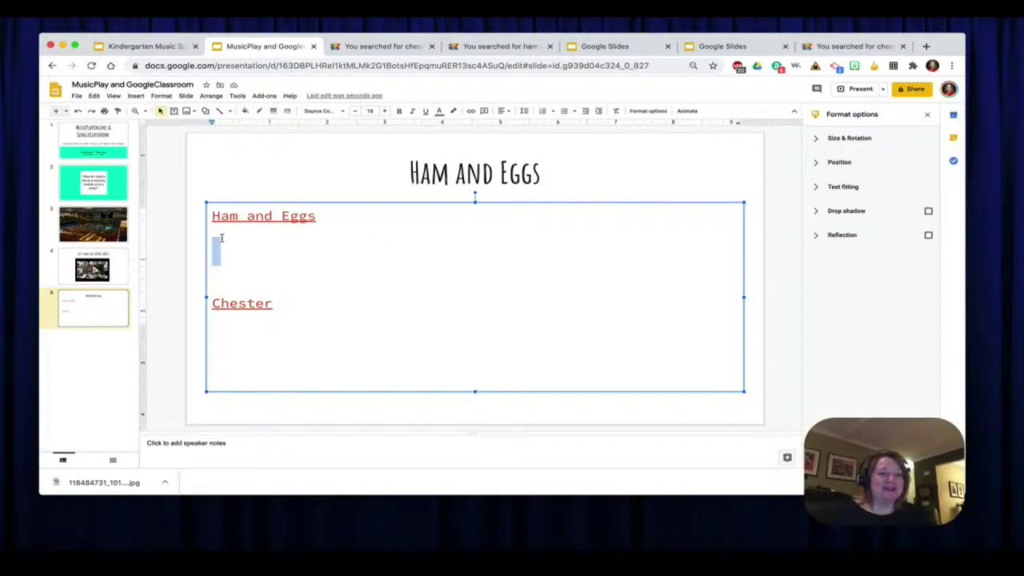
{"action": "left_click", "coordinate": [291, 306]}
{"action": "left_click_drag", "start_coordinate": [292, 307], "coordinate": [203, 306]}
{"action": "key", "text": "BackSpace"}
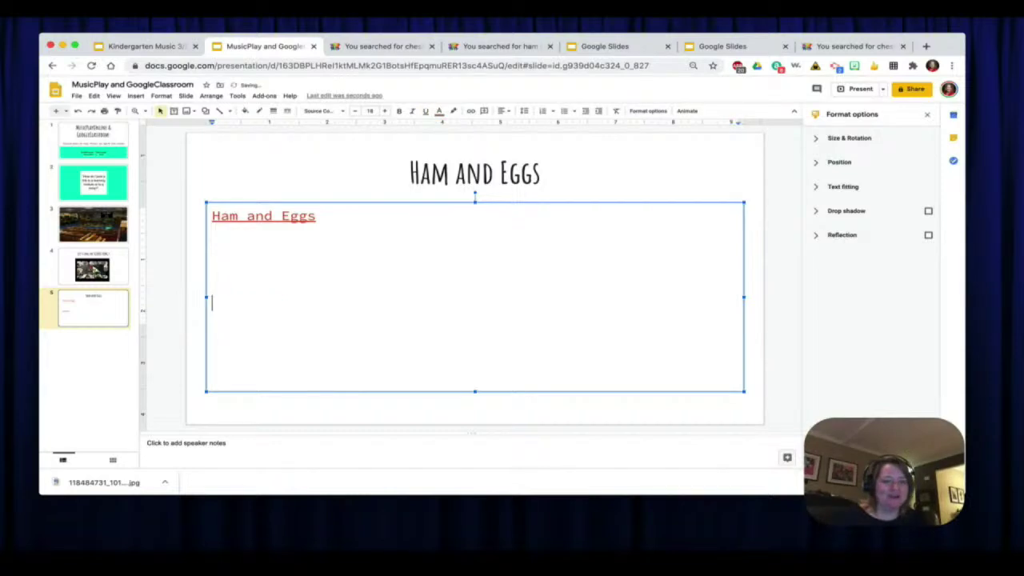
Step: Add three line breaks above the Ham and Eggs link and enter "Sing along with" on the first line of the text box
{"action": "left_click", "coordinate": [217, 228]}
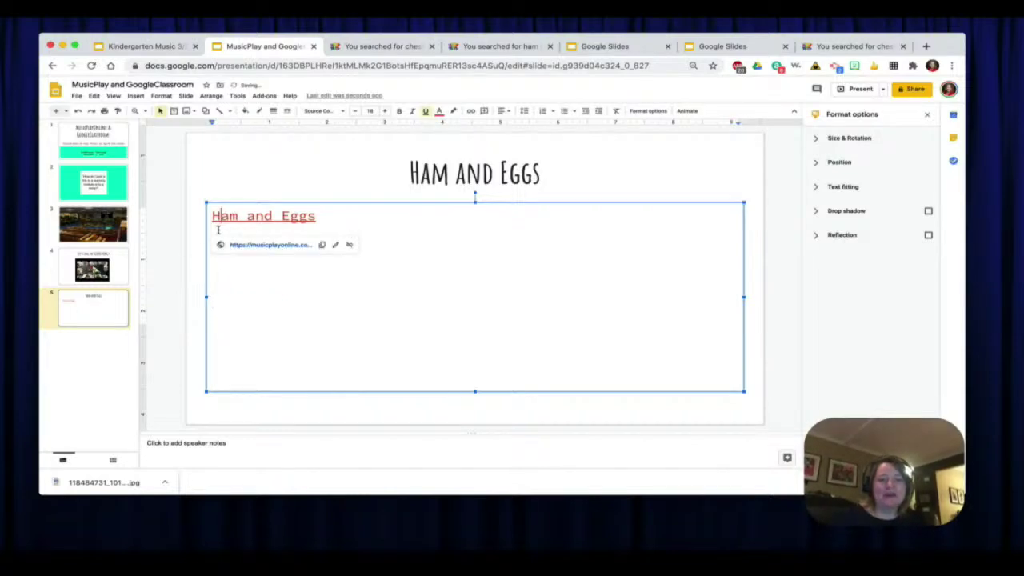
{"action": "key", "text": "Return"}
{"action": "key", "text": "Return"}
{"action": "key", "text": "Return"}
{"action": "key", "text": "Up"}
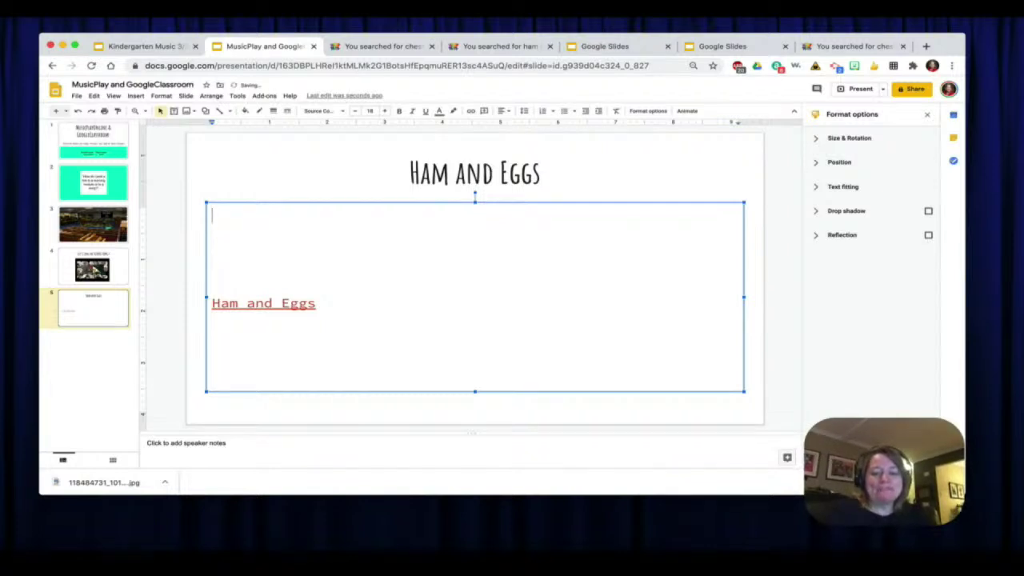
{"action": "type", "text": "Sing along with"}
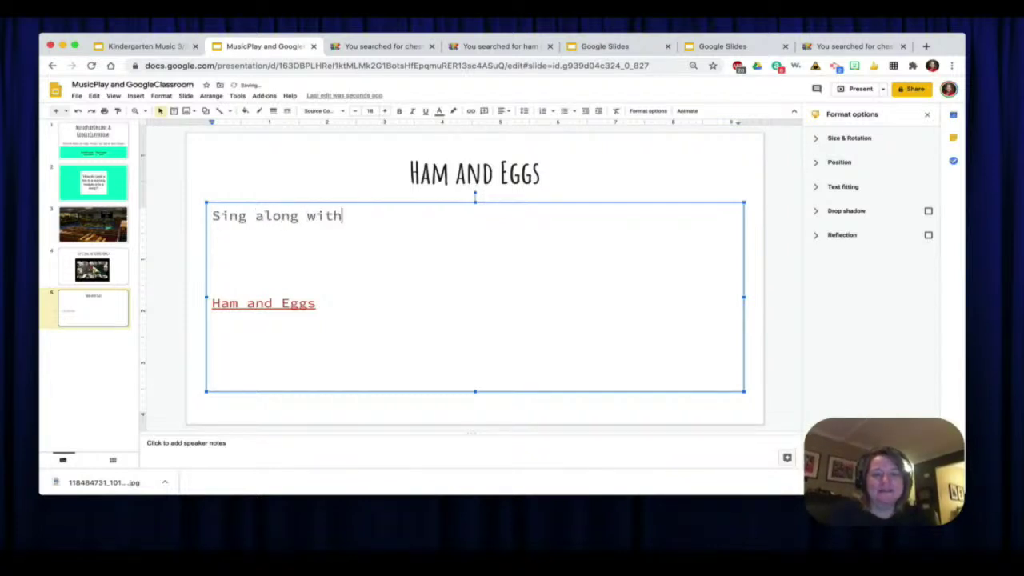
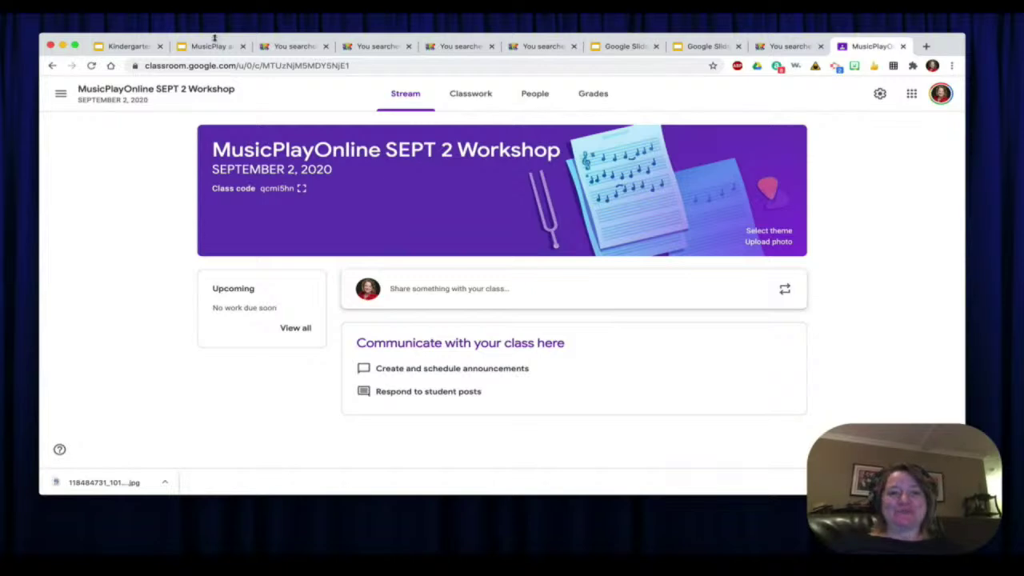
Step: In Google Classroom, show the list of all classes and reopen the MusicPlayOnline SEPT 2 Workshop class
{"action": "left_click", "coordinate": [61, 94]}
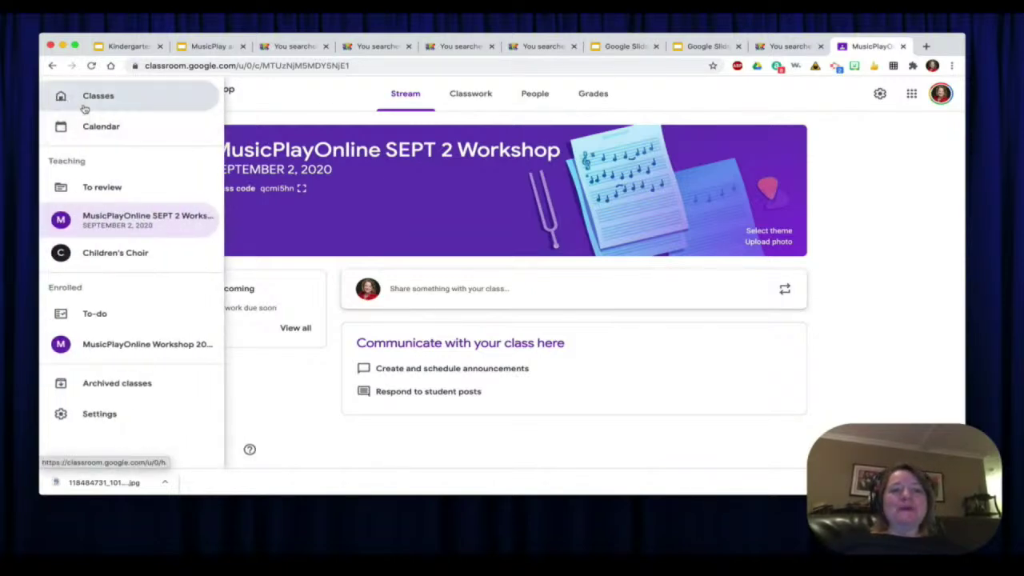
{"action": "left_click", "coordinate": [94, 96]}
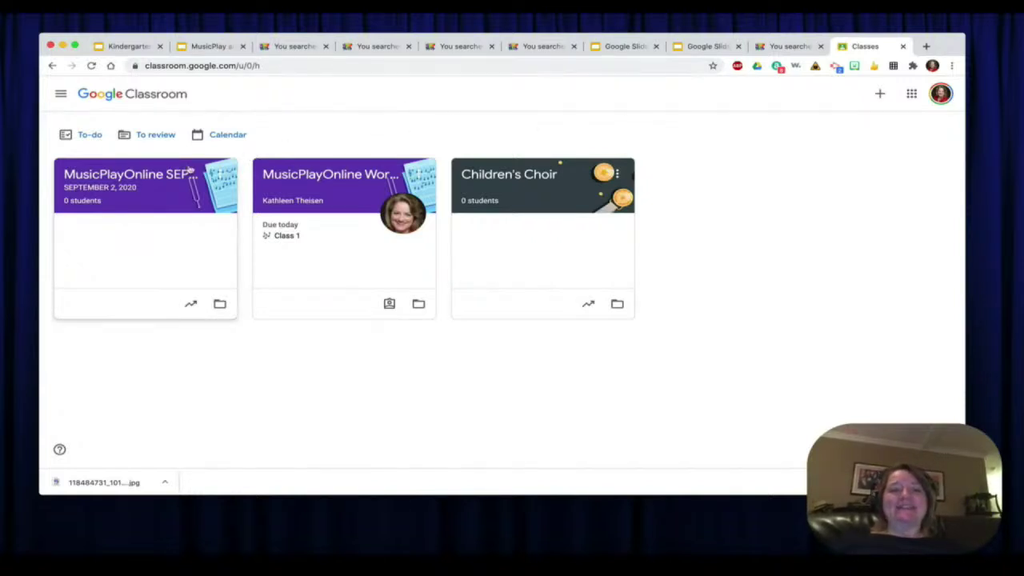
{"action": "left_click", "coordinate": [117, 177]}
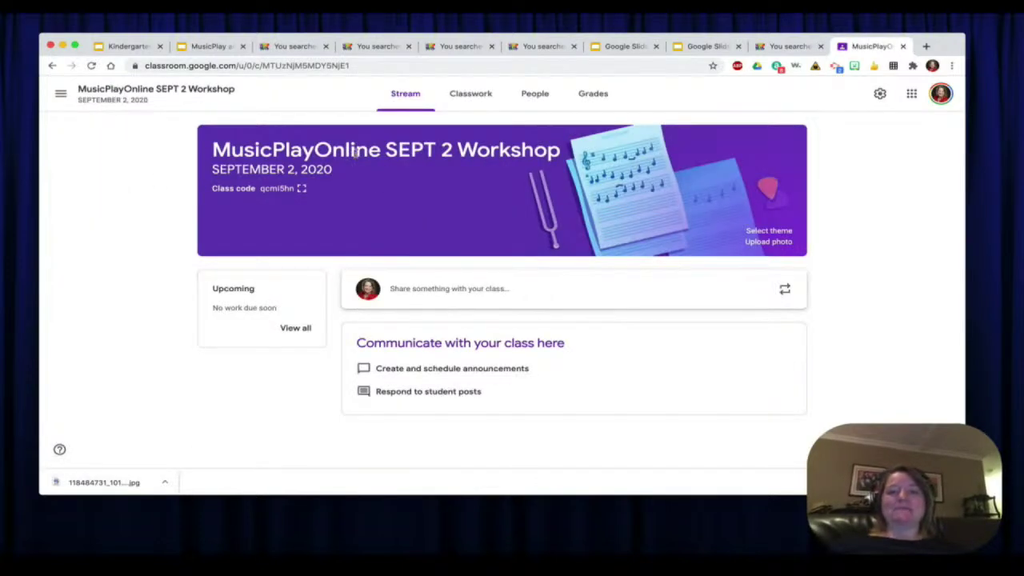
Step: Create a new assignment in the class's classwork and dismiss the tip about posting or planning ahead
{"action": "left_click", "coordinate": [471, 94]}
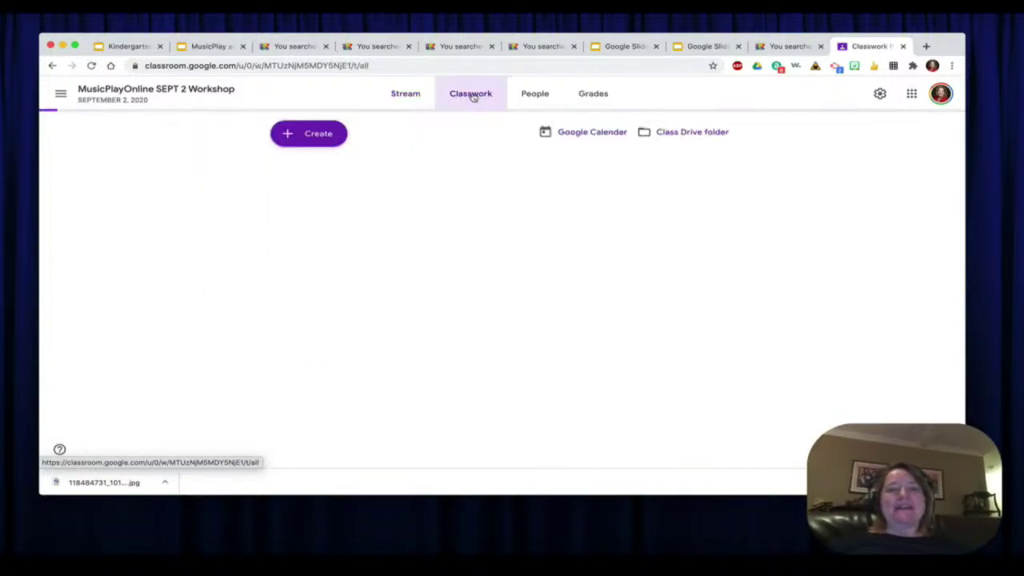
{"action": "left_click", "coordinate": [312, 138]}
{"action": "left_click", "coordinate": [316, 168]}
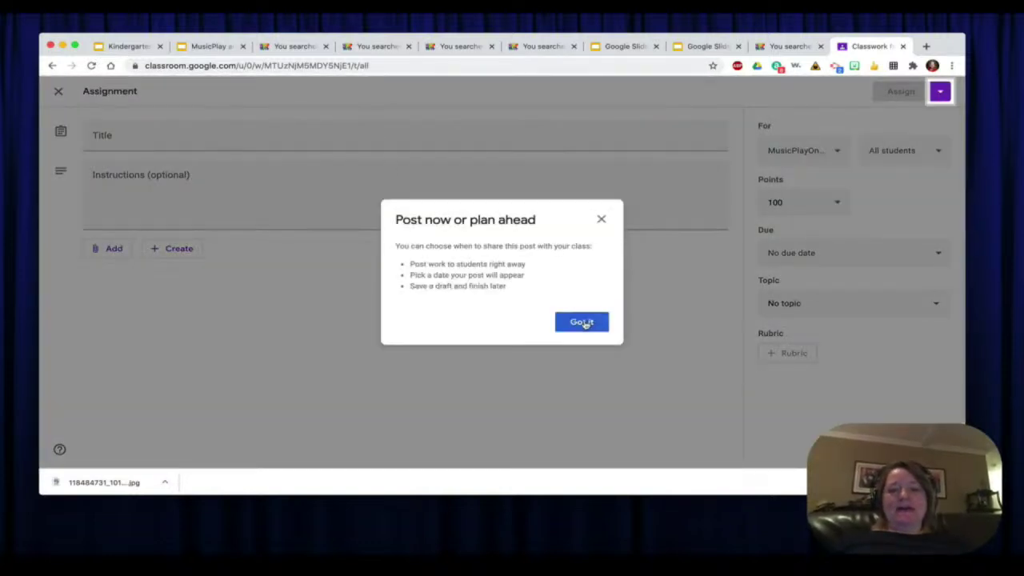
{"action": "left_click", "coordinate": [584, 324]}
Step: Title the assignment "SEPT 2 MUSIC CLASS"
{"action": "left_click", "coordinate": [285, 142]}
{"action": "type", "text": "SEPT 2 MUISC"}
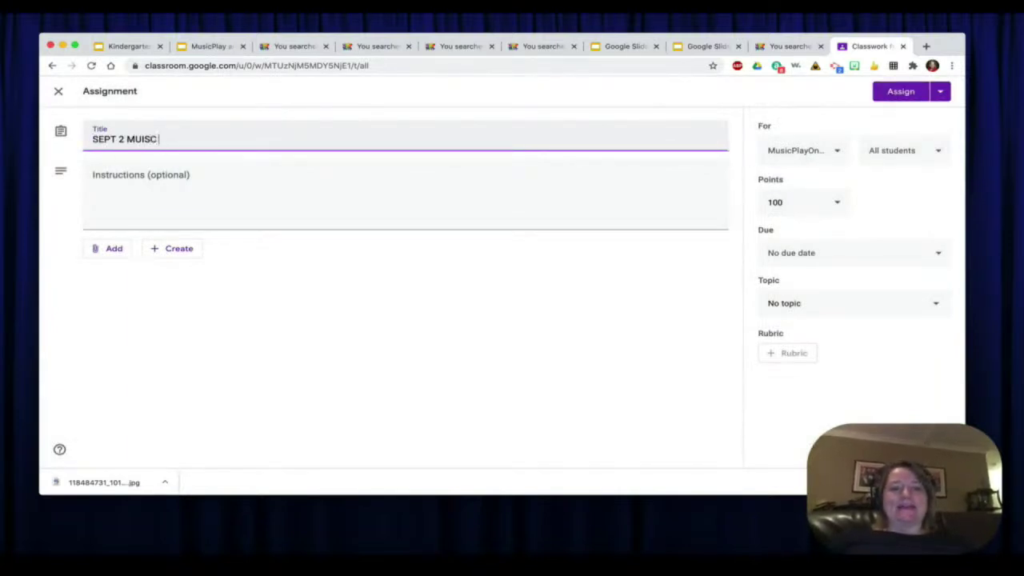
{"action": "key", "text": "BackSpace"}
{"action": "key", "text": "BackSpace"}
{"action": "key", "text": "BackSpace"}
{"action": "type", "text": "SIC CLAS"}
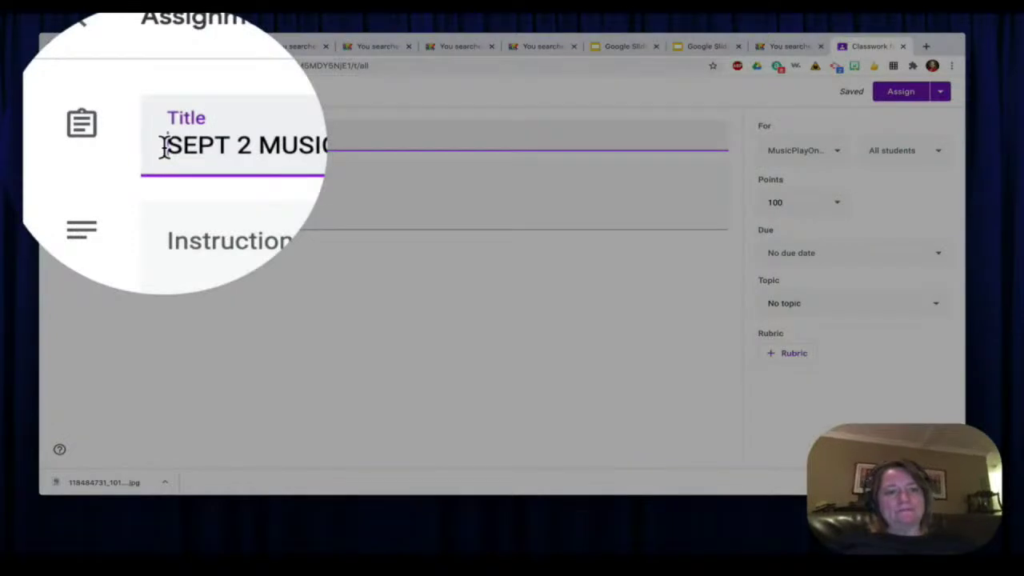
Step: Put two 🎶 emojis in front of the assignment title and spell out its month as SEPTEMBER
{"action": "left_click", "coordinate": [164, 148]}
{"action": "type", "text": "🎶"}
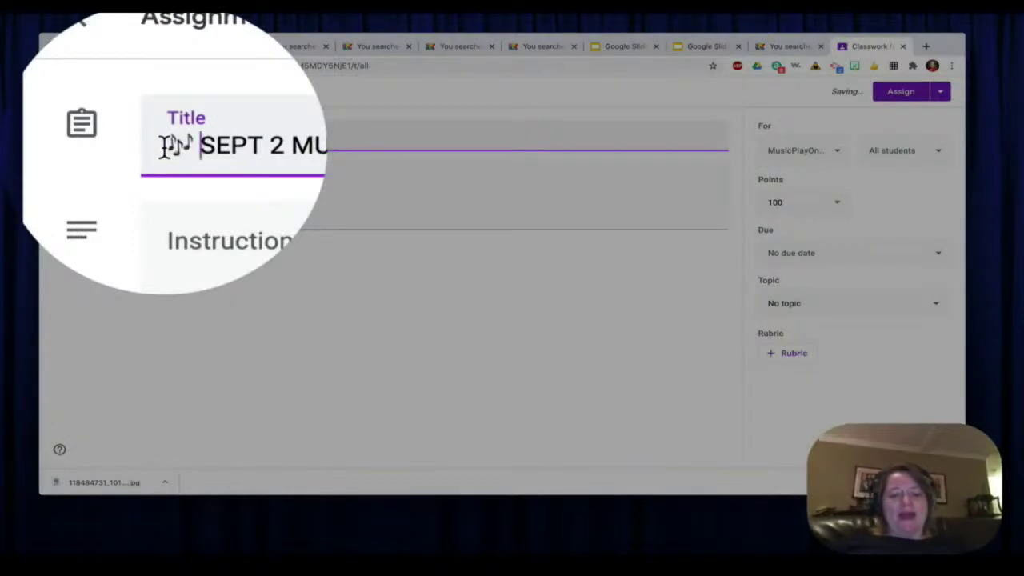
{"action": "type", "text": "🎶"}
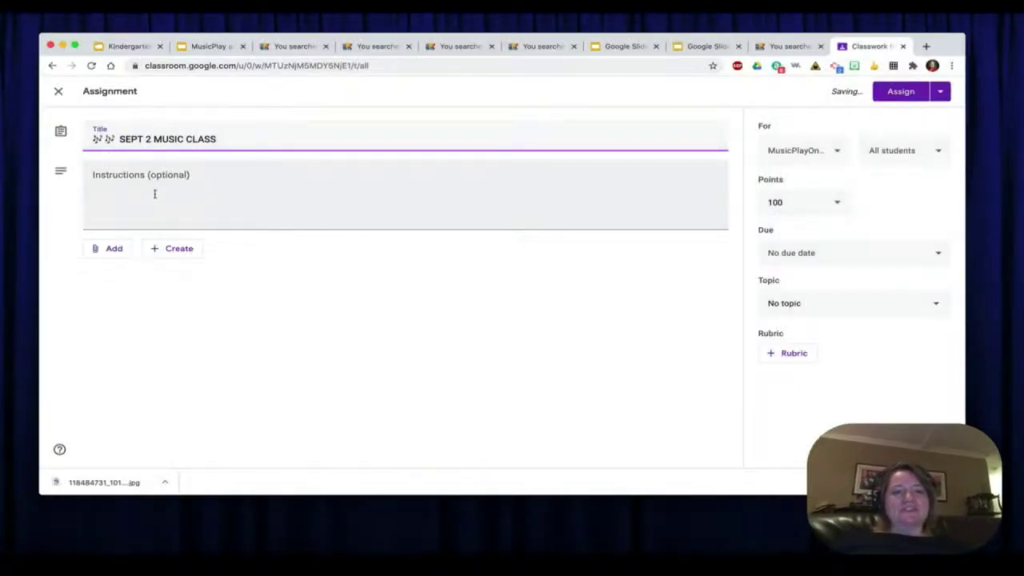
{"action": "left_click", "coordinate": [142, 139]}
{"action": "type", "text": "EMBER"}
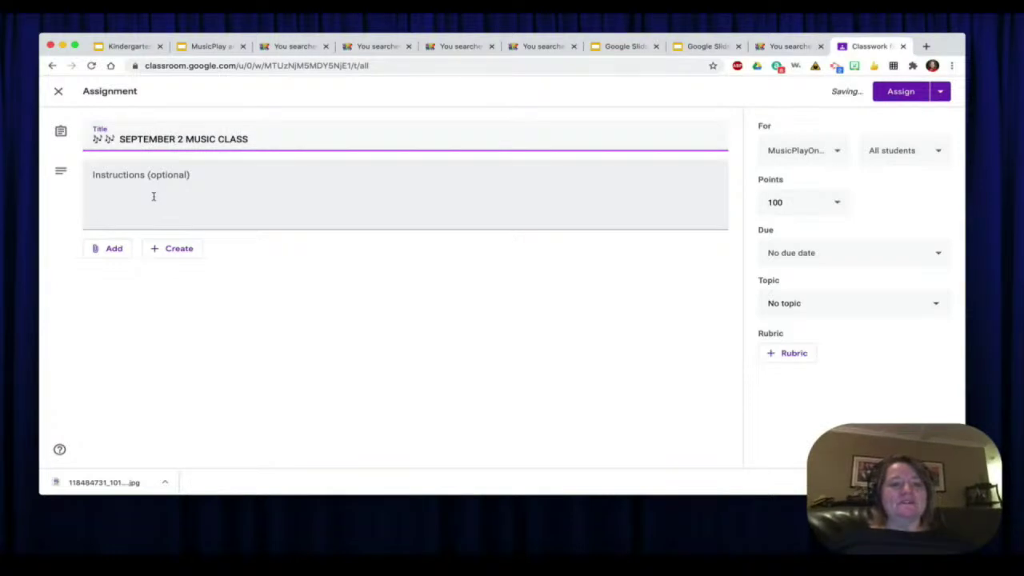
Step: Fill the assignment instructions with four blue square emojis, one on each line, as bullet markers
{"action": "left_click", "coordinate": [154, 196]}
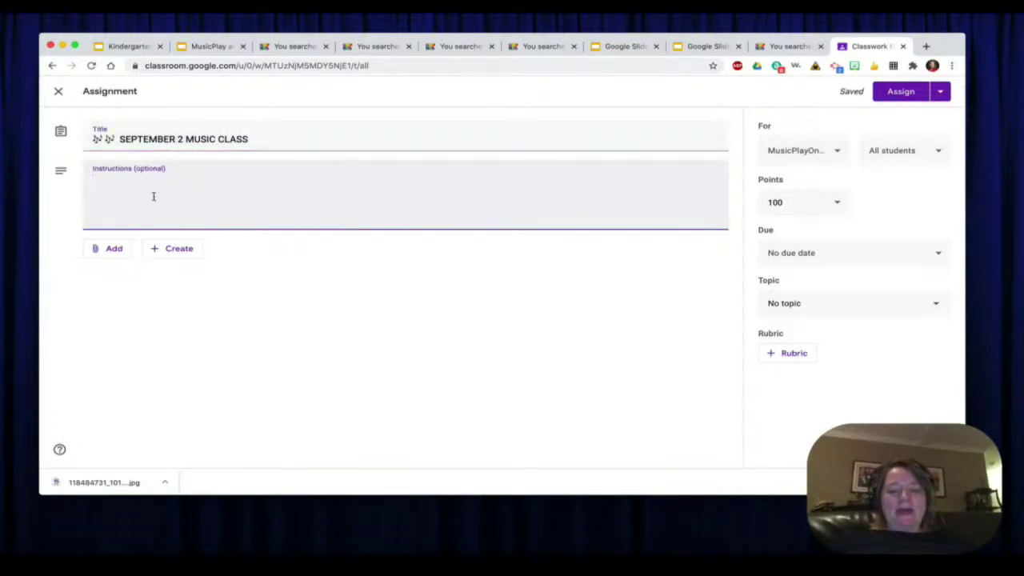
{"action": "key", "text": "super+v"}
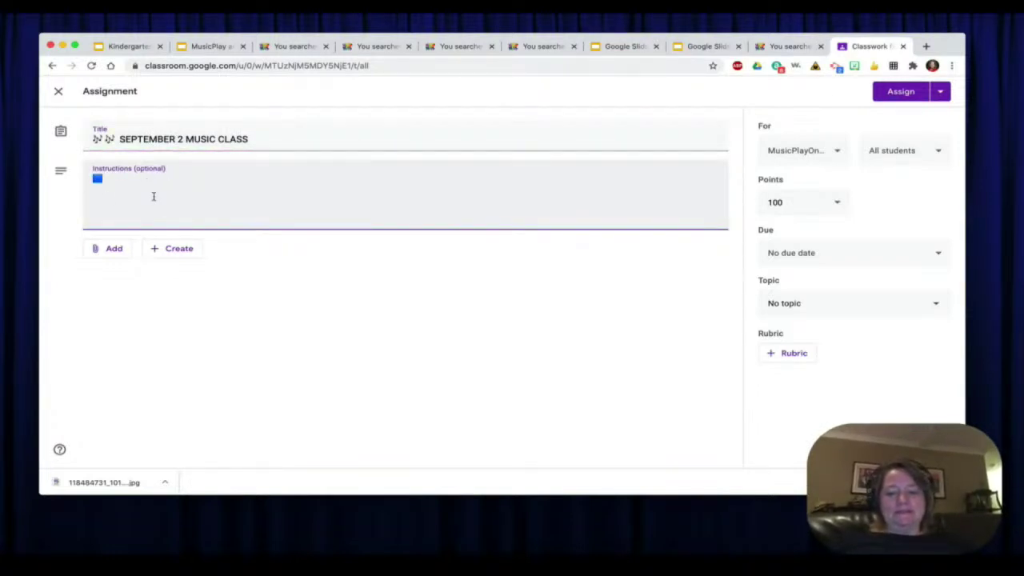
{"action": "key", "text": "Return"}
{"action": "key", "text": "super+v"}
{"action": "key", "text": "super+v"}
{"action": "key", "text": "super+v"}
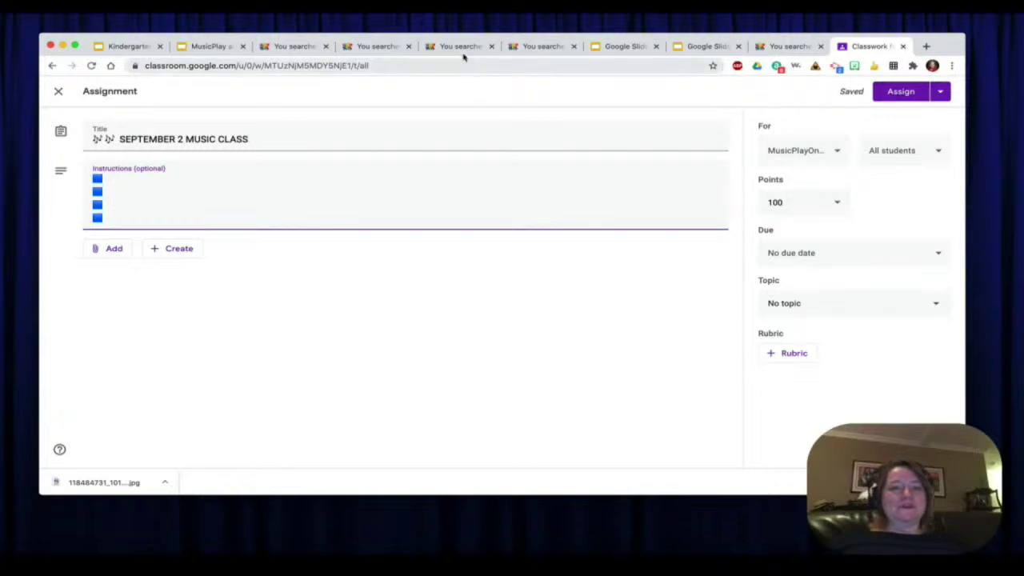
Step: Copy the web address of the MusicplayOnline search results page for "ham and eggs"
{"action": "left_click", "coordinate": [378, 47]}
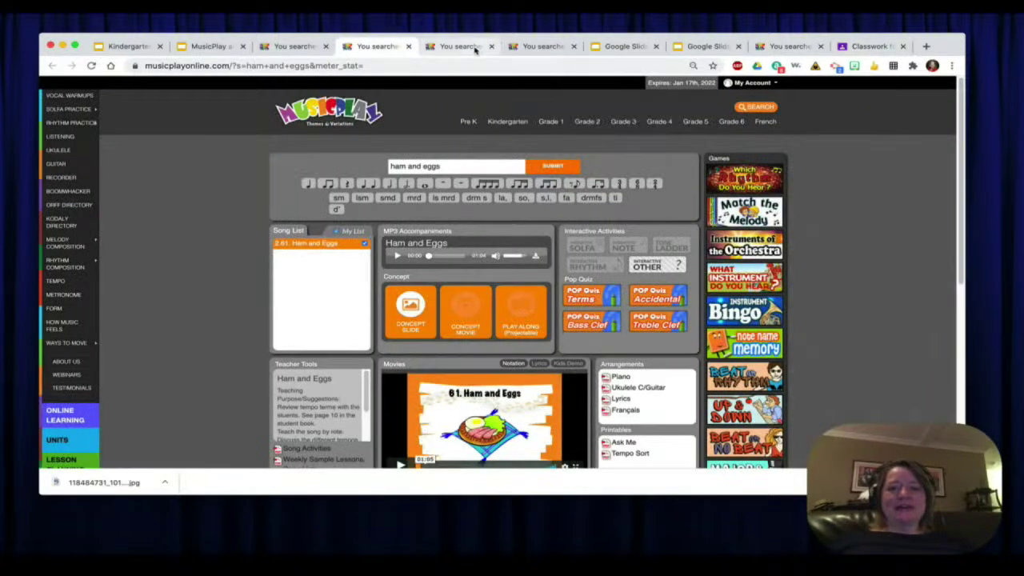
{"action": "left_click", "coordinate": [372, 66]}
{"action": "key", "text": "super+c"}
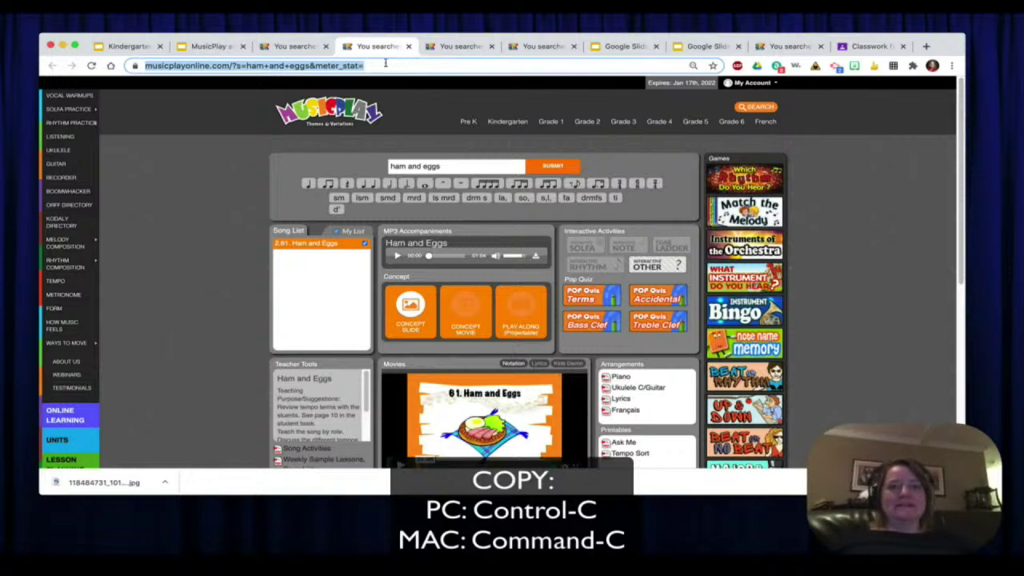
Step: Attach the copied MusicplayOnline "ham and eggs" search address as a link to the Google Classroom assignment
{"action": "left_click", "coordinate": [868, 46]}
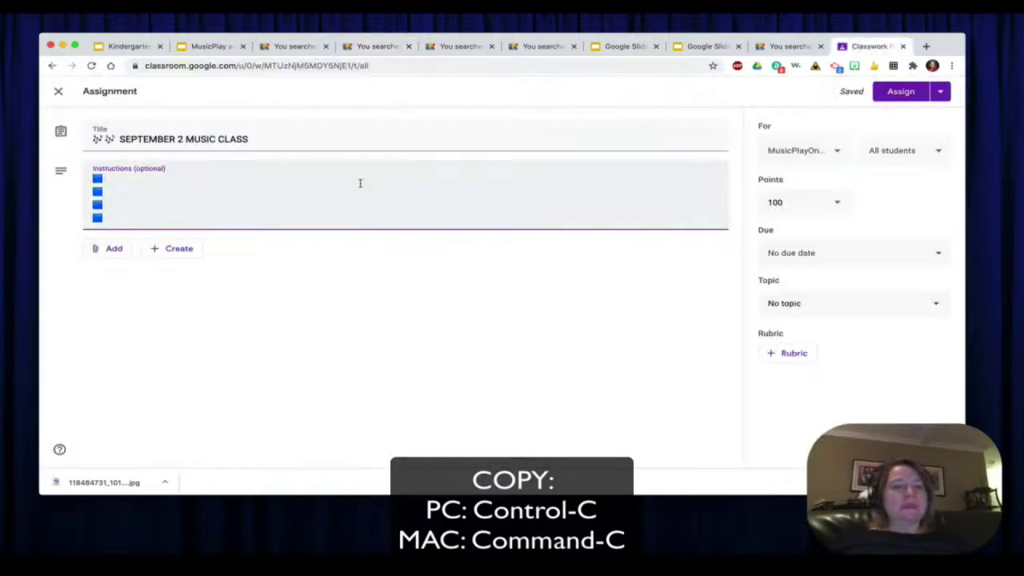
{"action": "left_click", "coordinate": [103, 249]}
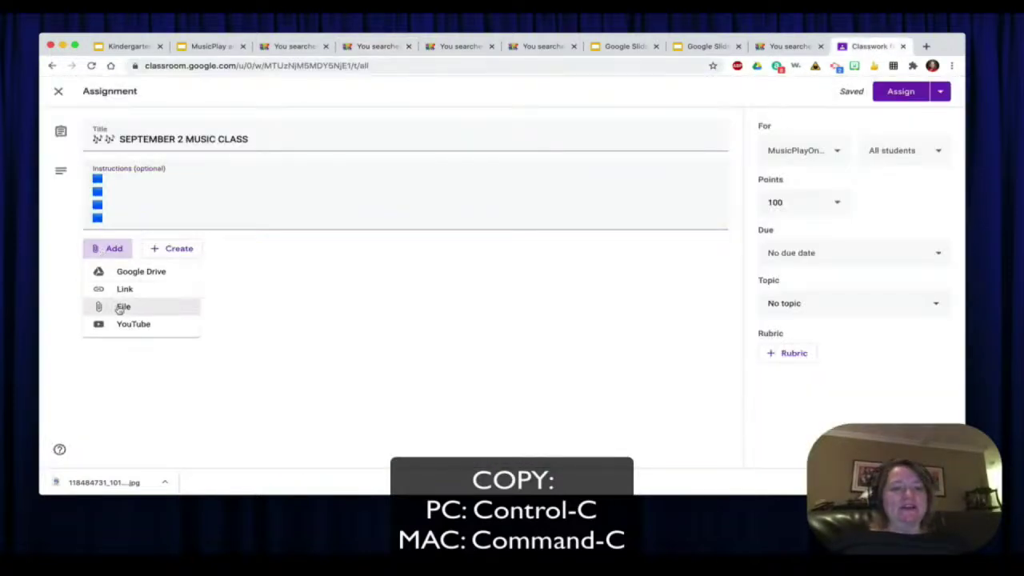
{"action": "left_click", "coordinate": [154, 290]}
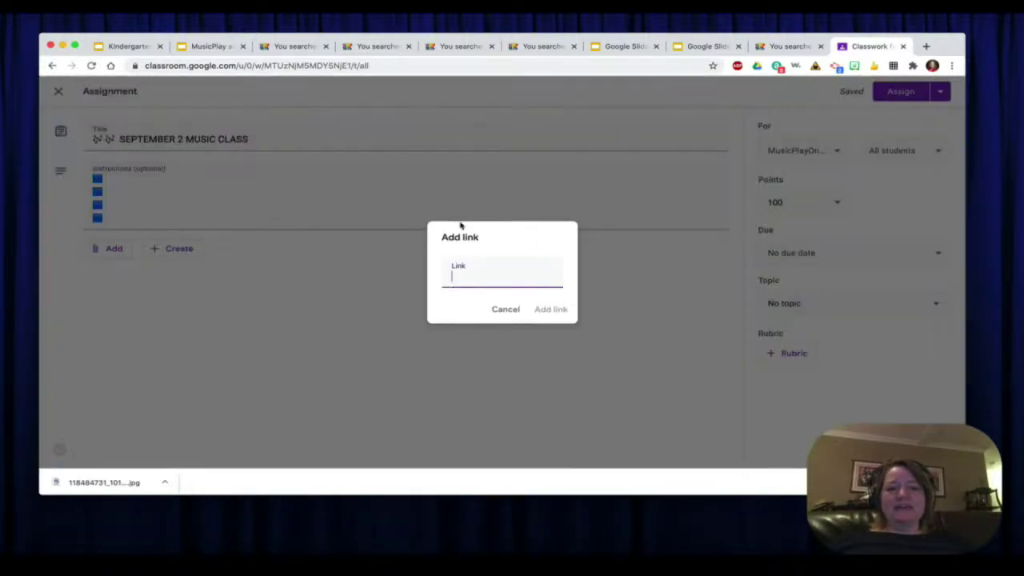
{"action": "key", "text": "super+v"}
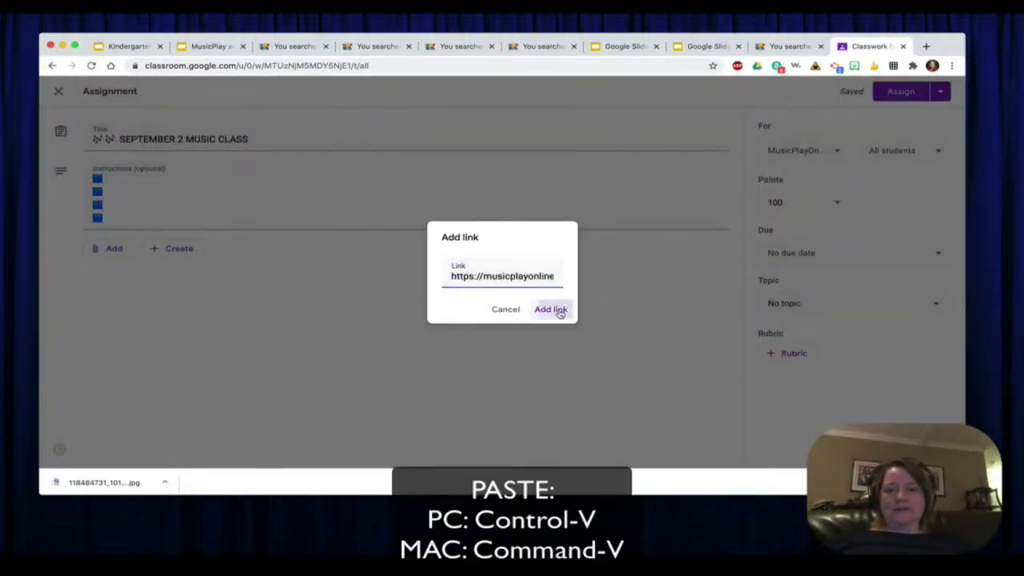
{"action": "left_click", "coordinate": [556, 309]}
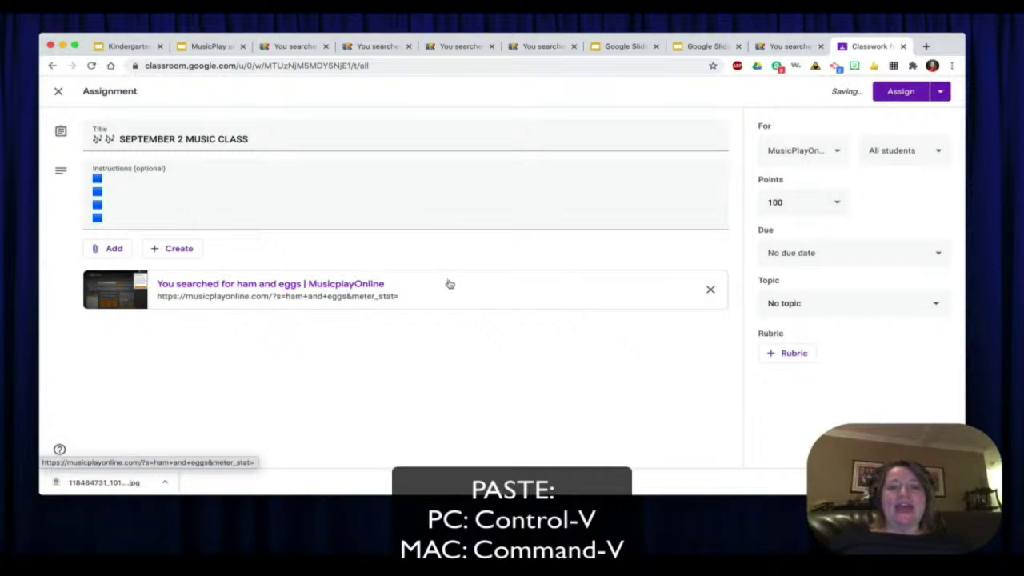
Step: Fill in the first instruction bullet with "Click the link for HAM AND EGGS and sing with the NOTATION or LYRICS video."
{"action": "left_click", "coordinate": [140, 180]}
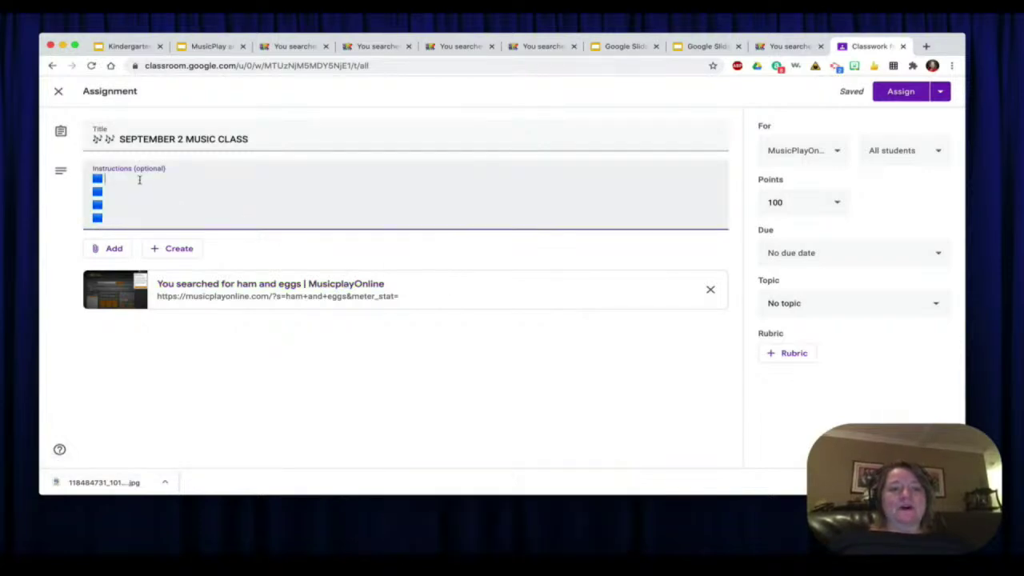
{"action": "type", "text": "Click the "}
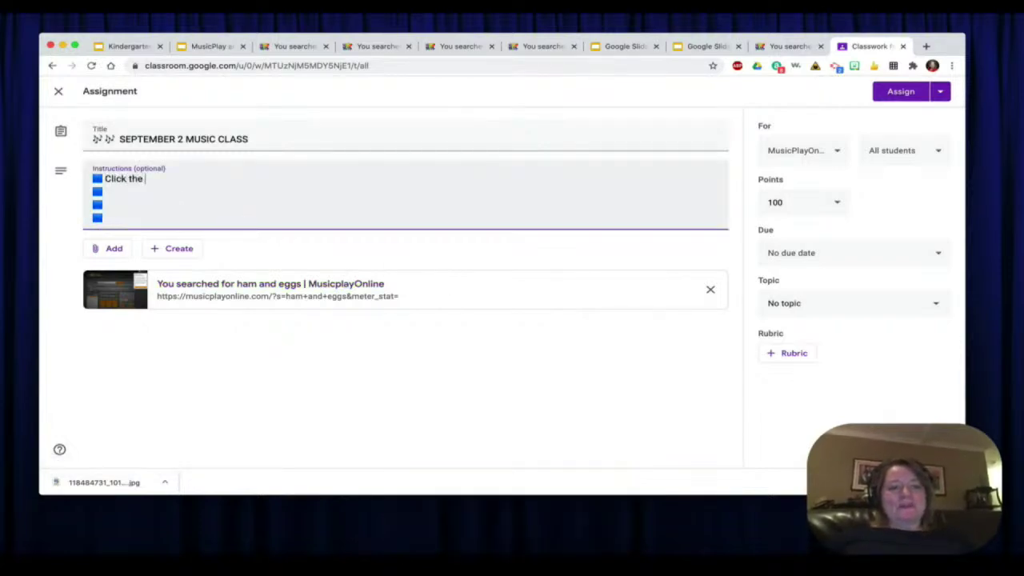
{"action": "type", "text": "link for HAM"}
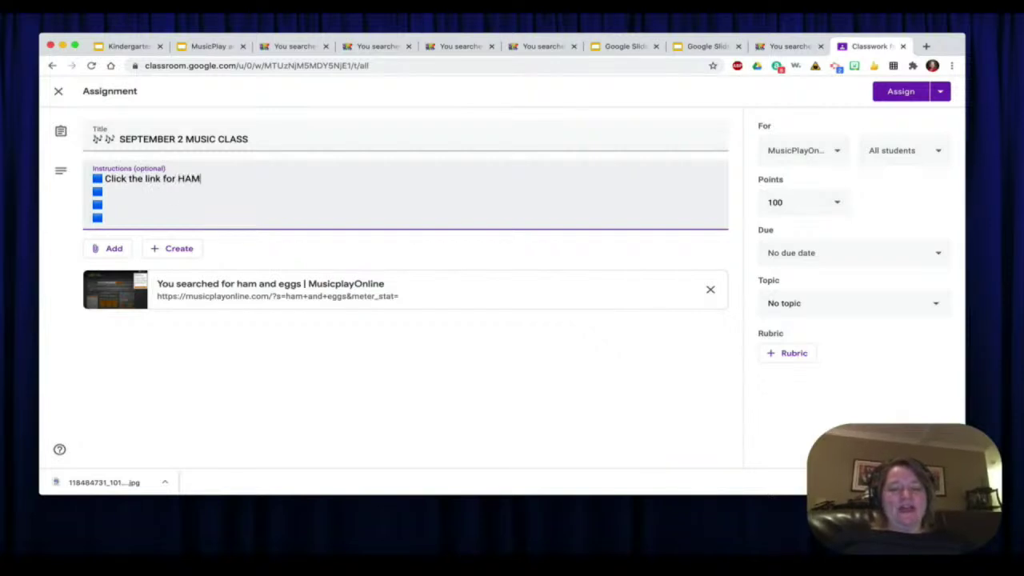
{"action": "type", "text": " AND EGGS "}
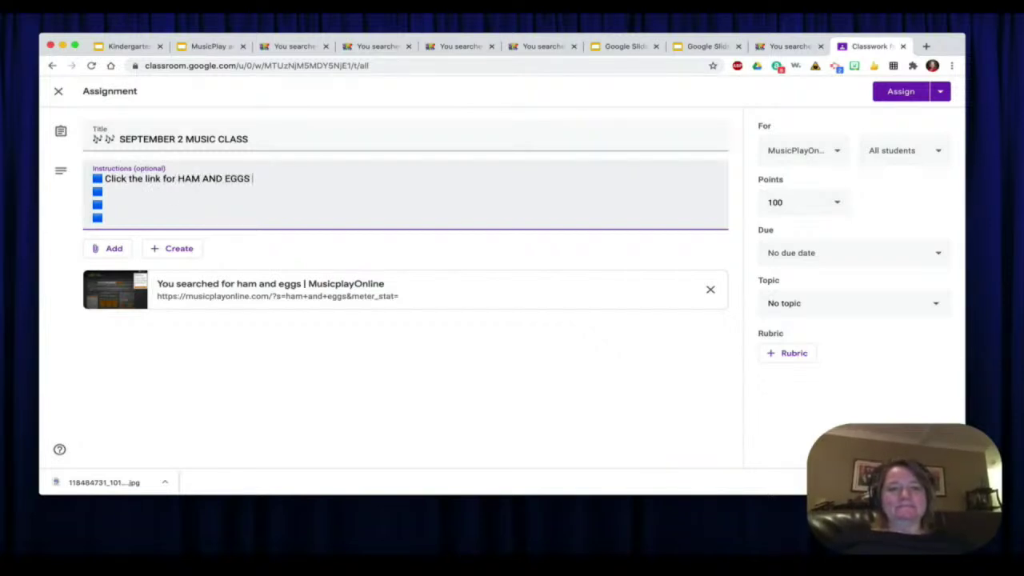
{"action": "type", "text": "and sing with the lyr"}
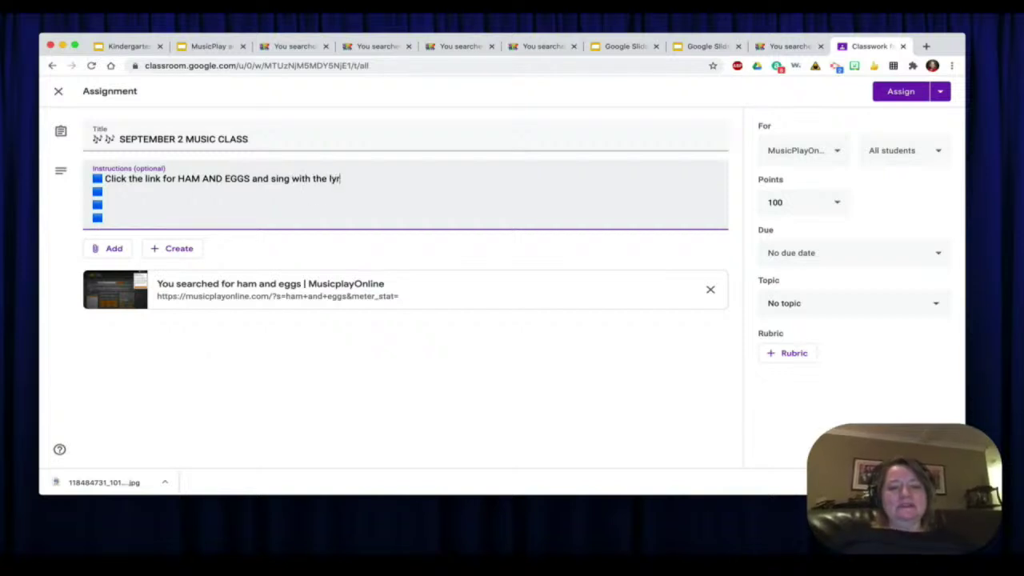
{"action": "type", "text": "ic"}
{"action": "key", "text": "BackSpace"}
{"action": "key", "text": "BackSpace"}
{"action": "key", "text": "BackSpace"}
{"action": "key", "text": "BackSpace"}
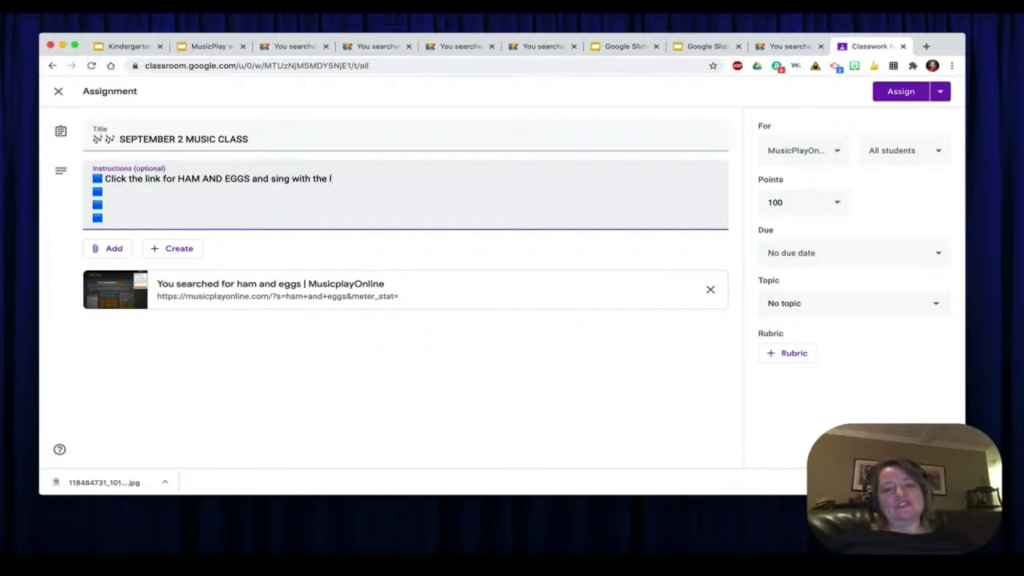
{"action": "type", "text": "NATATION or LYRICS "}
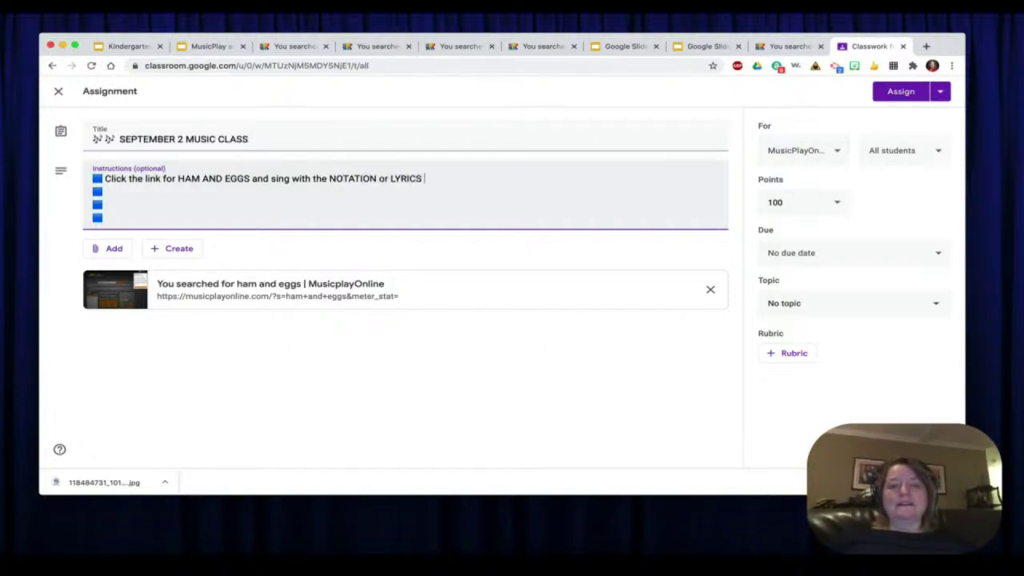
{"action": "type", "text": "video."}
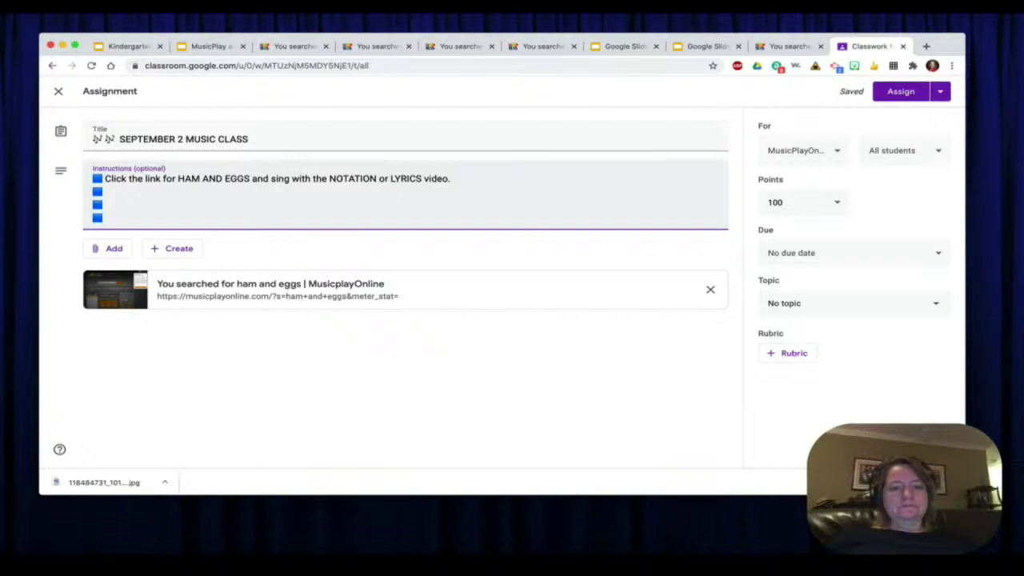
Step: Fill in the second instruction bullet with "Click the link for KIDS DEMO and just WATCH the activity."
{"action": "type", "text": "Cli"}
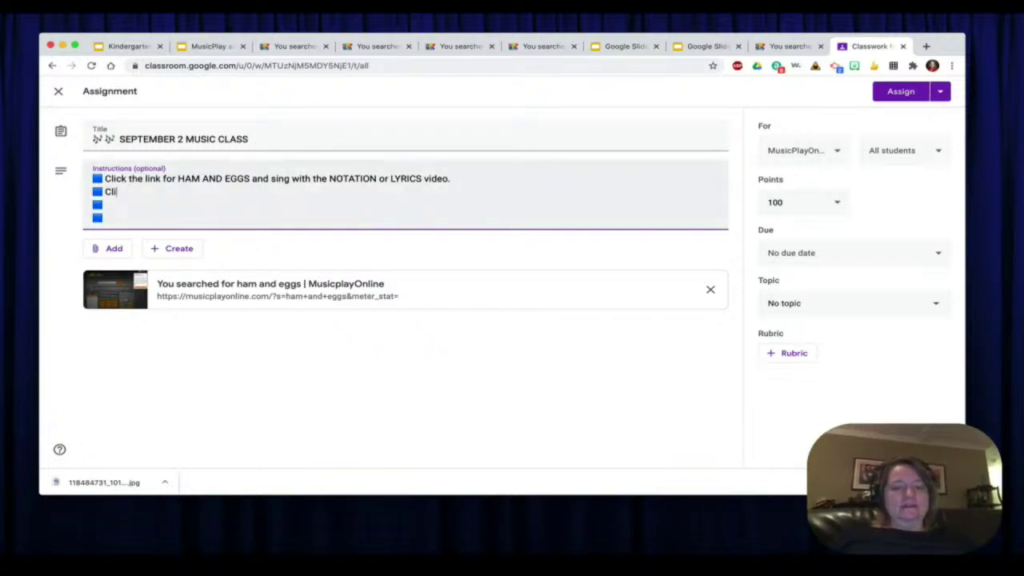
{"action": "type", "text": "ck the link for KIDS DMEO"}
{"action": "key", "text": "BackSpace"}
{"action": "type", "text": "EMO"}
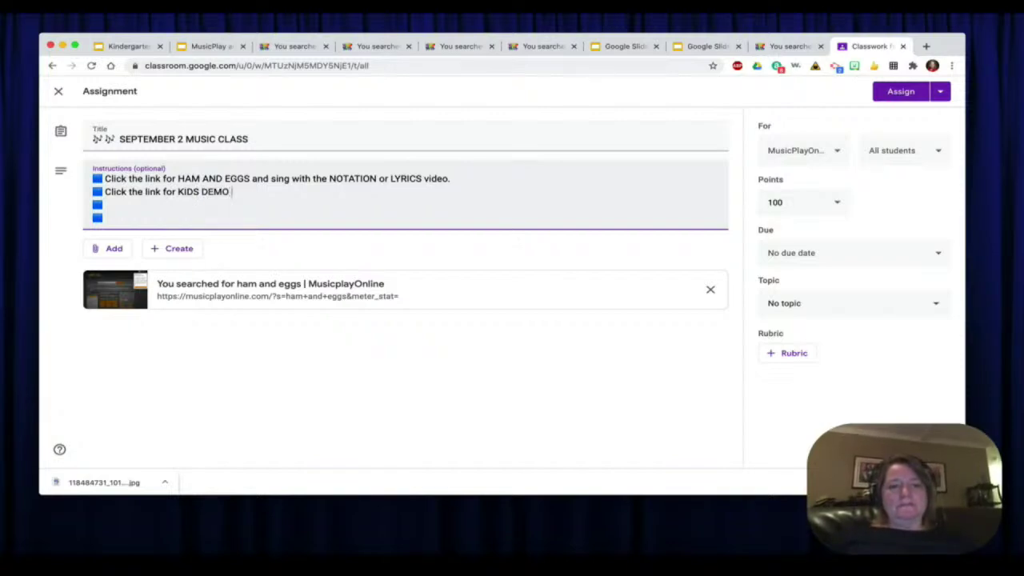
{"action": "type", "text": " and just WATCH"}
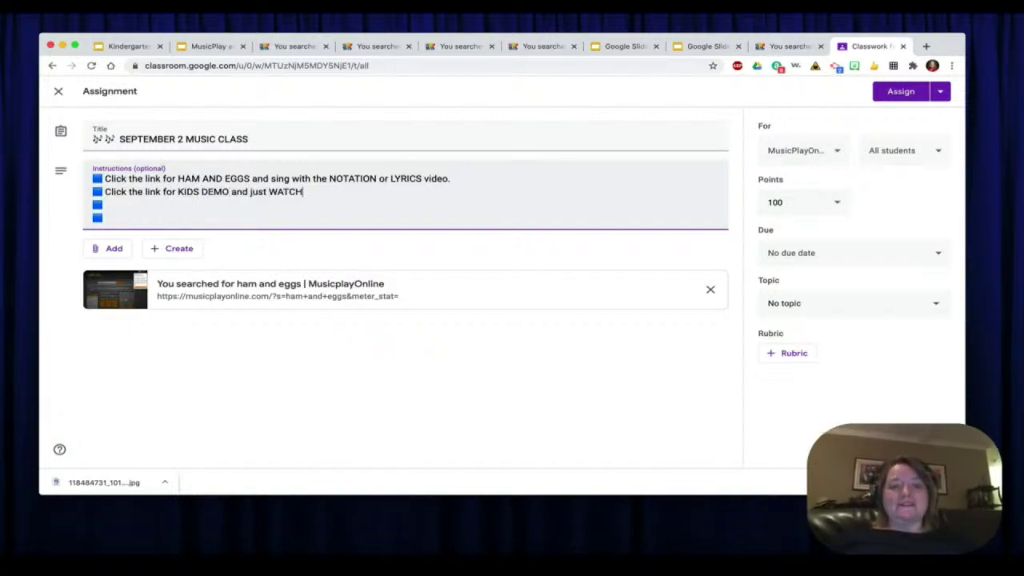
{"action": "type", "text": " the activity."}
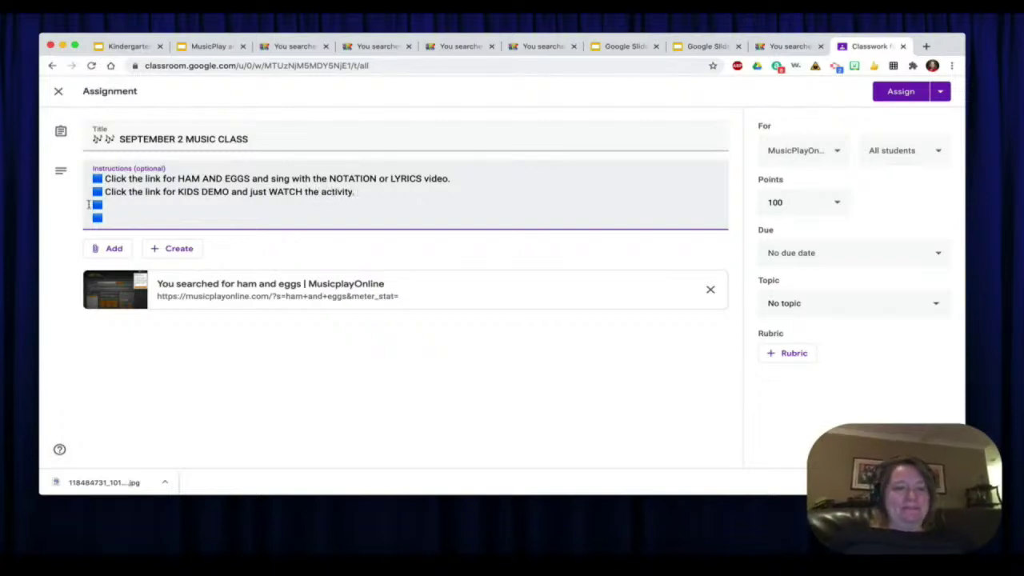
Step: Fill in the third instruction bullet with "Choose which part you'd like to do! HAM? or EGGS?"
{"action": "type", "text": "Choose"}
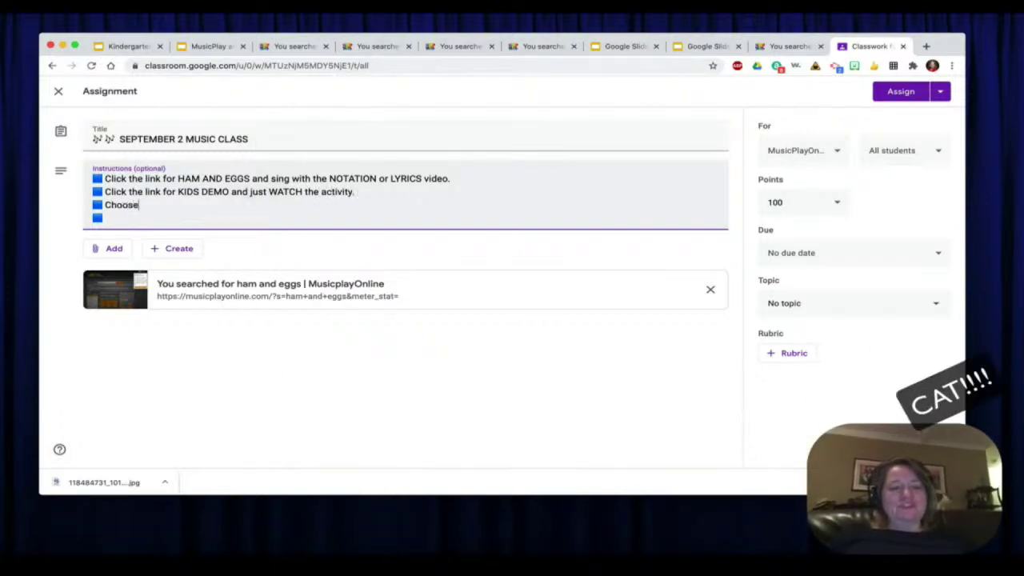
{"action": "type", "text": " which part you'd like to d"}
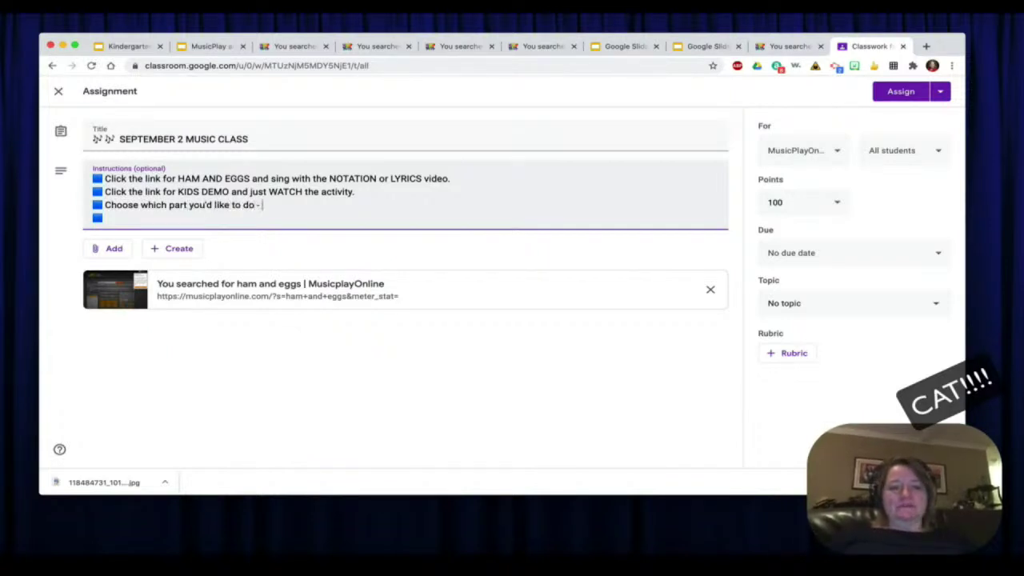
{"action": "type", "text": "o!  HAM"}
{"action": "type", "text": "?  or GGS?"}
{"action": "key", "text": "BackSpace"}
{"action": "key", "text": "BackSpace"}
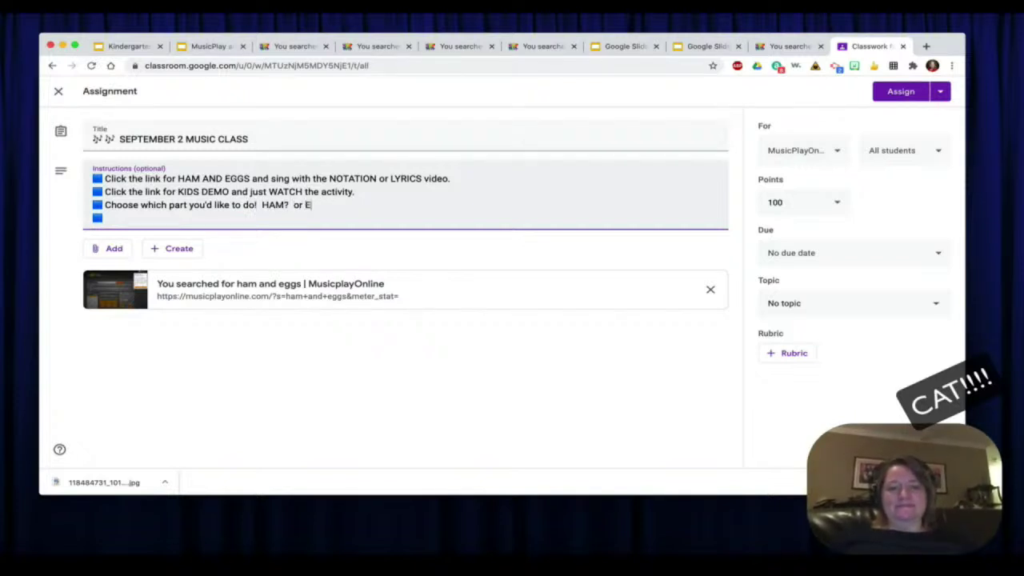
{"action": "type", "text": "GGS? 🟦 "}
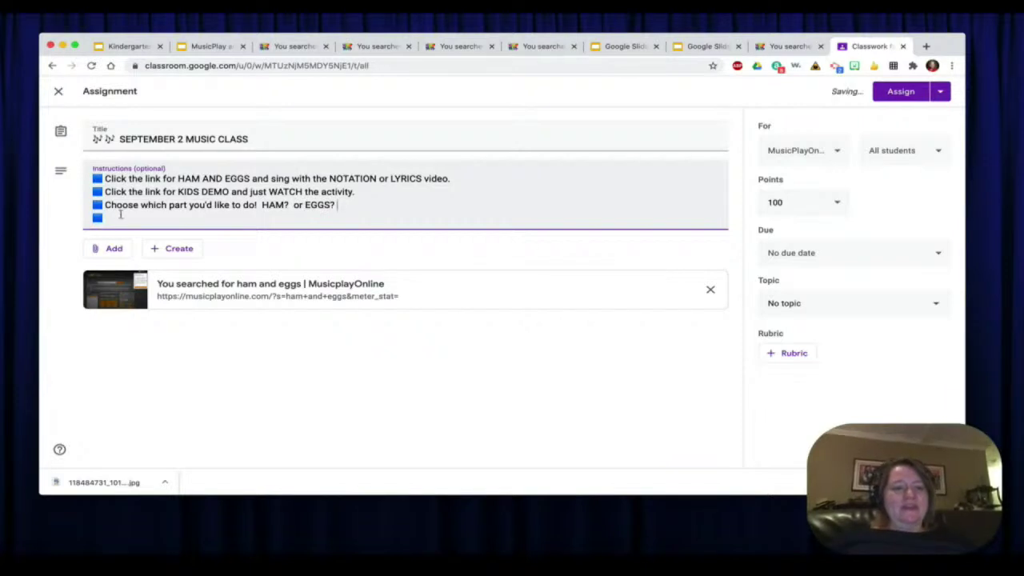
Step: Fill in the fourth instruction bullet with "click the KIDSS DEMO again and do the motion for HAM or for EGGS!"
{"action": "type", "text": "click the KIDSS"}
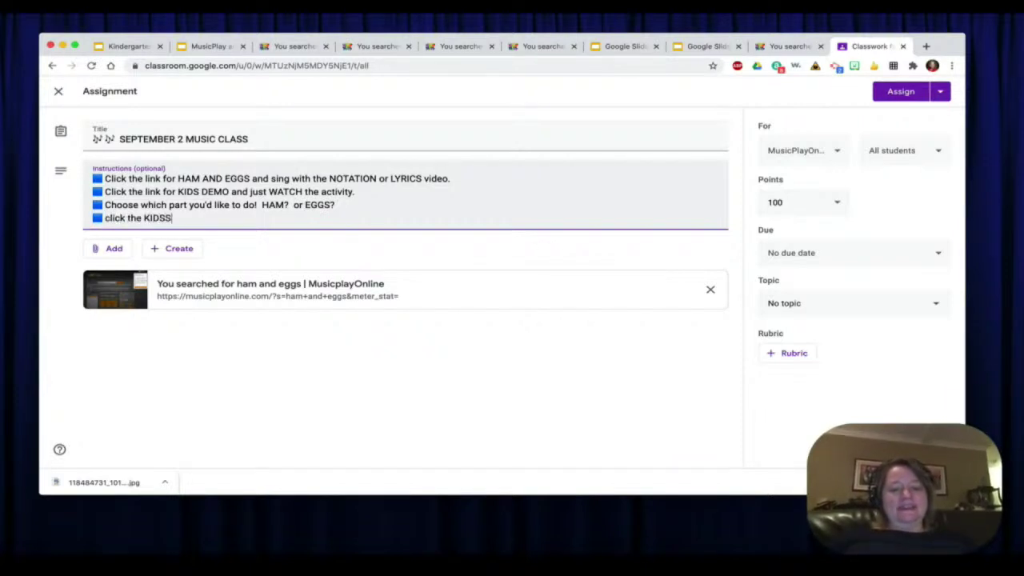
{"action": "type", "text": " DEMO again an"}
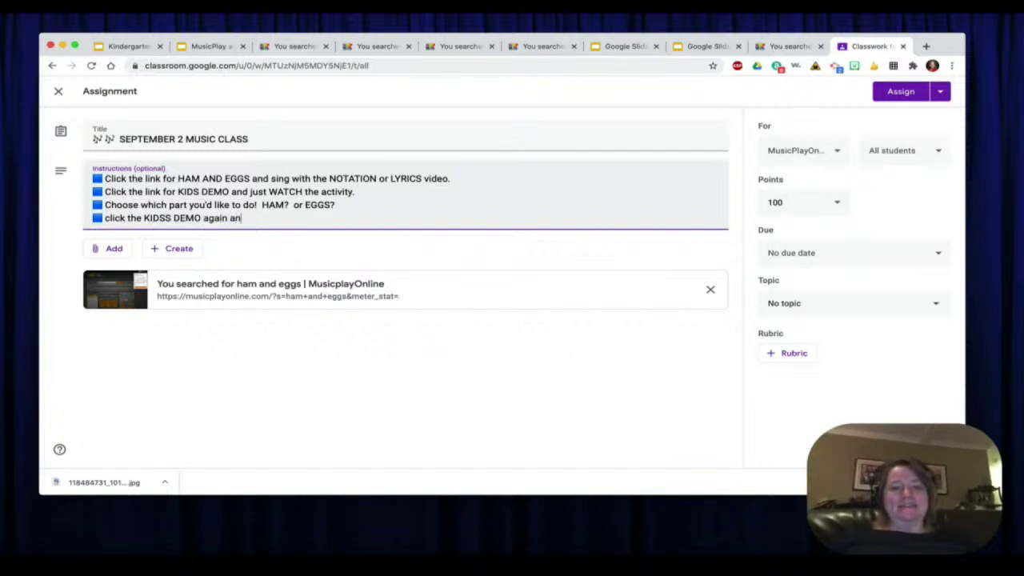
{"action": "type", "text": "d do th"}
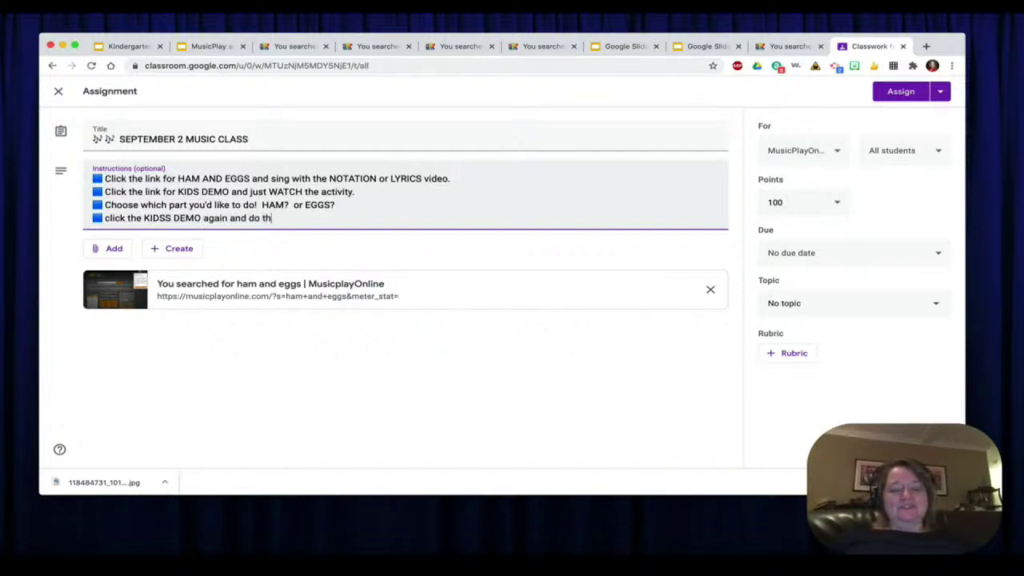
{"action": "type", "text": "e motion for HAM or"}
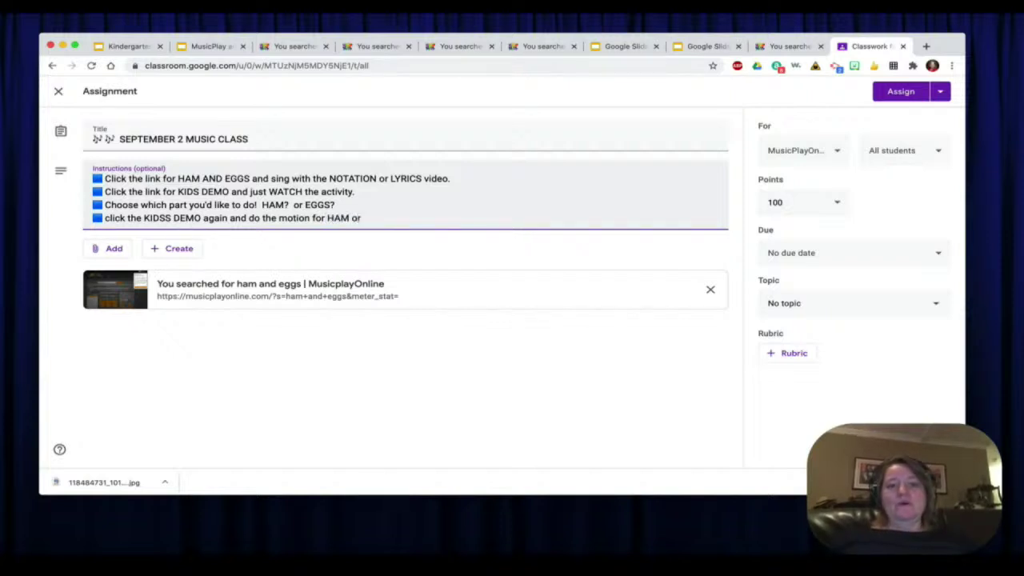
{"action": "type", "text": " for EGGS!"}
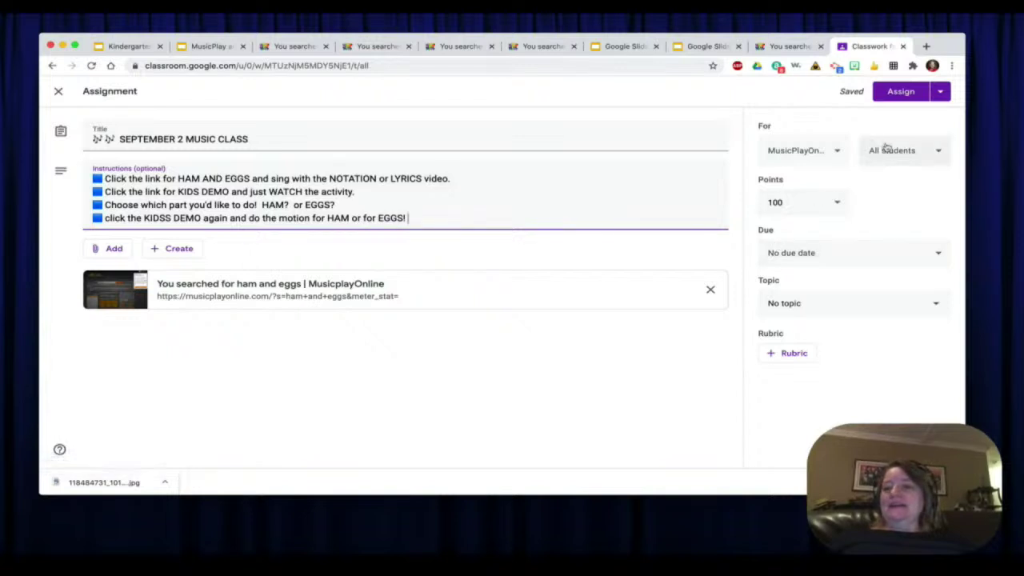
Step: Review which classes and which students the assignment can be given to
{"action": "left_click", "coordinate": [836, 154]}
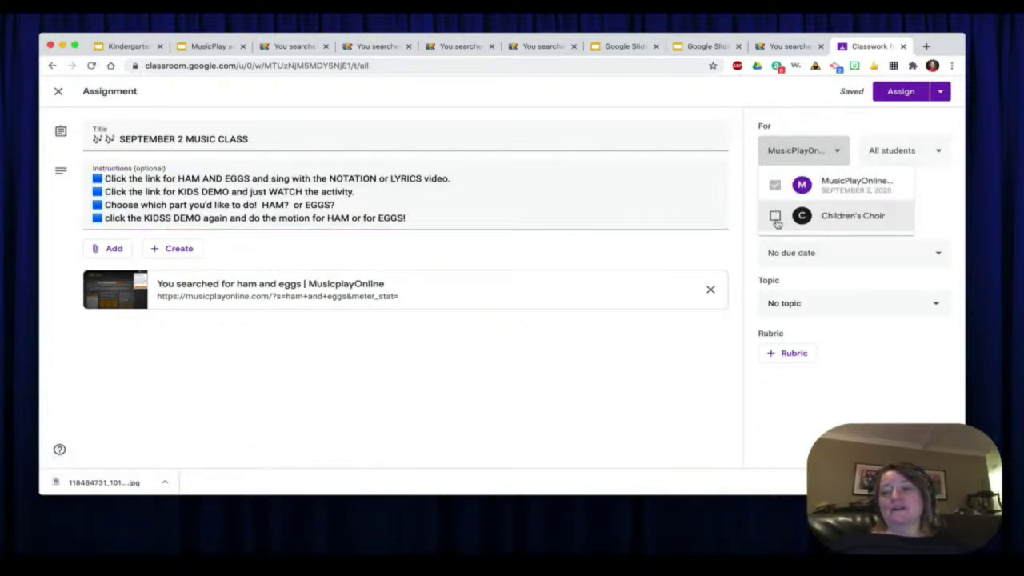
{"action": "left_click", "coordinate": [839, 133]}
{"action": "left_click", "coordinate": [914, 153]}
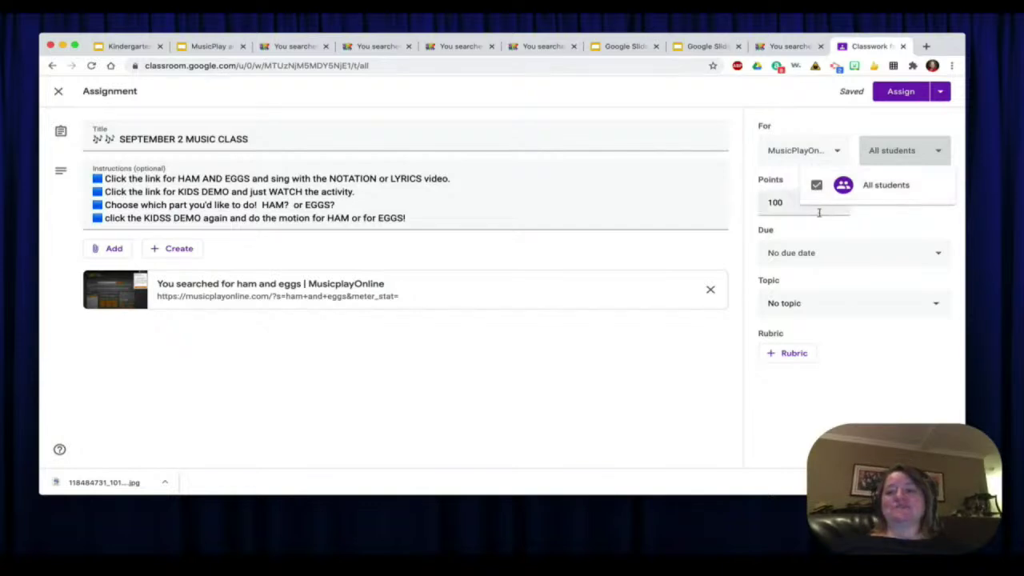
{"action": "left_click", "coordinate": [858, 129]}
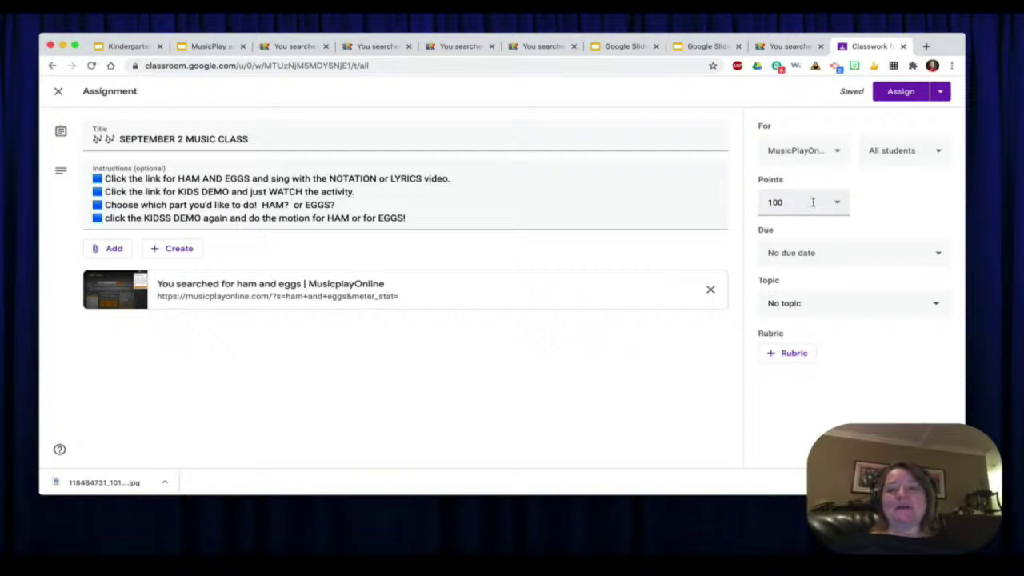
Step: Set the assignment's due date to Sep 2, 2020, without a time
{"action": "left_click", "coordinate": [808, 254]}
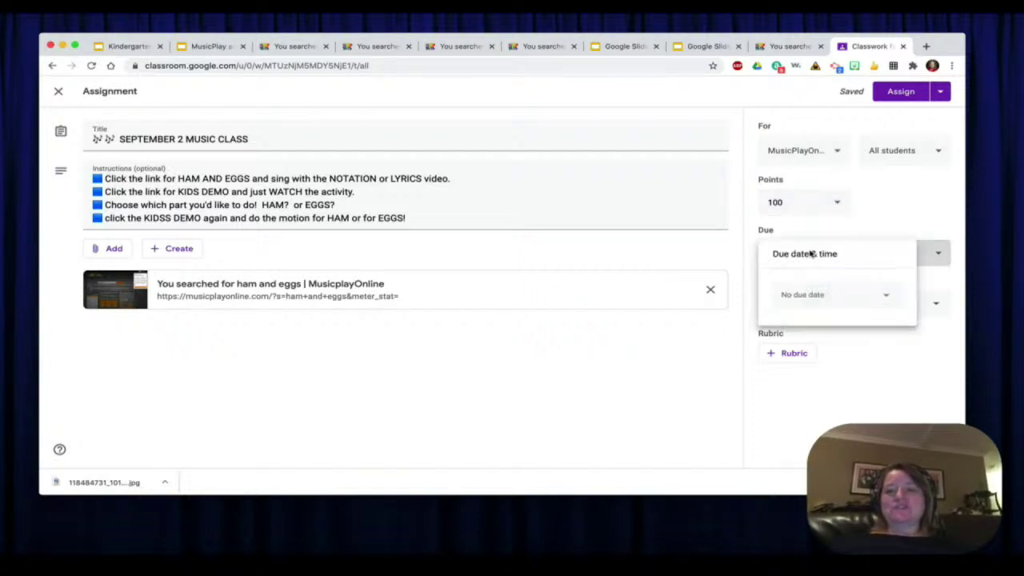
{"action": "left_click", "coordinate": [807, 303]}
{"action": "left_click", "coordinate": [845, 349]}
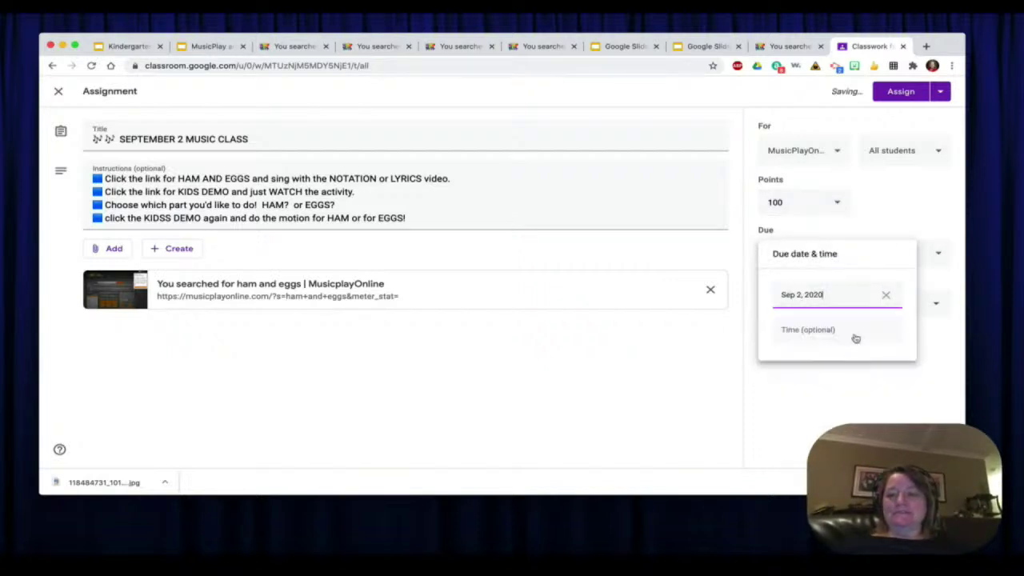
{"action": "left_click", "coordinate": [890, 230]}
Step: Create a new topic named "Music Classes" for the assignment
{"action": "left_click", "coordinate": [821, 307]}
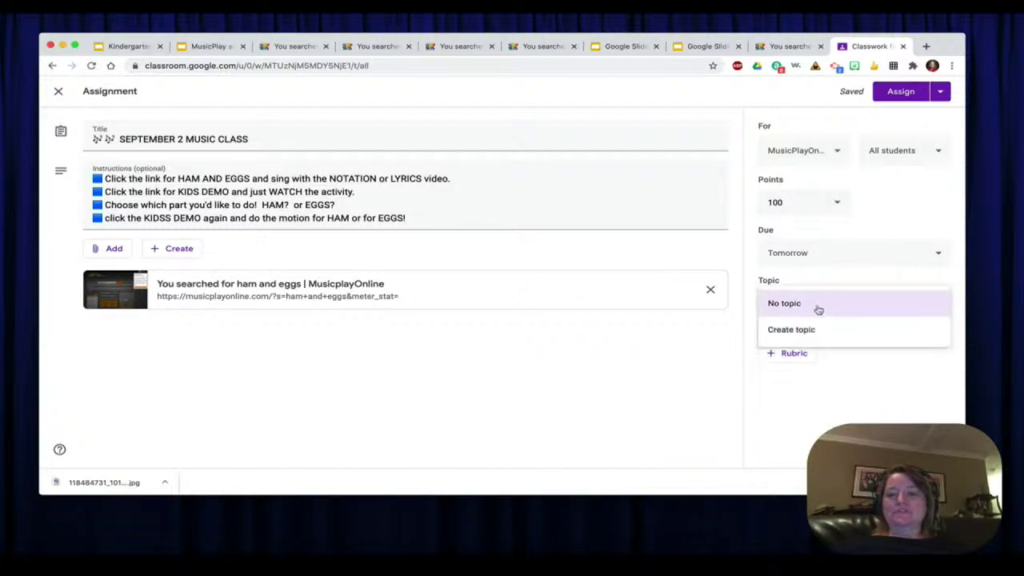
{"action": "left_click", "coordinate": [811, 332]}
{"action": "type", "text": "Music Classes"}
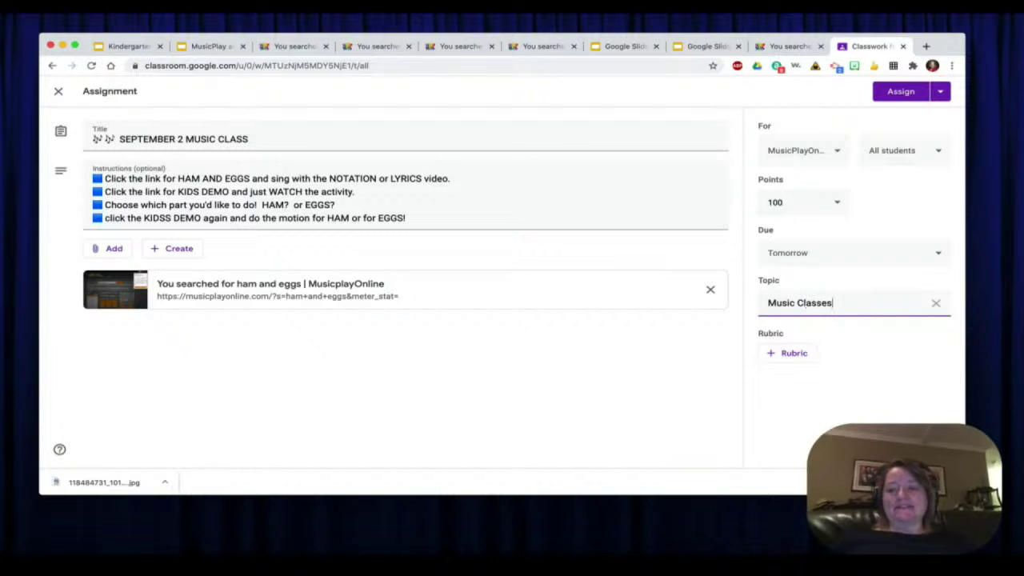
{"action": "left_click", "coordinate": [852, 357]}
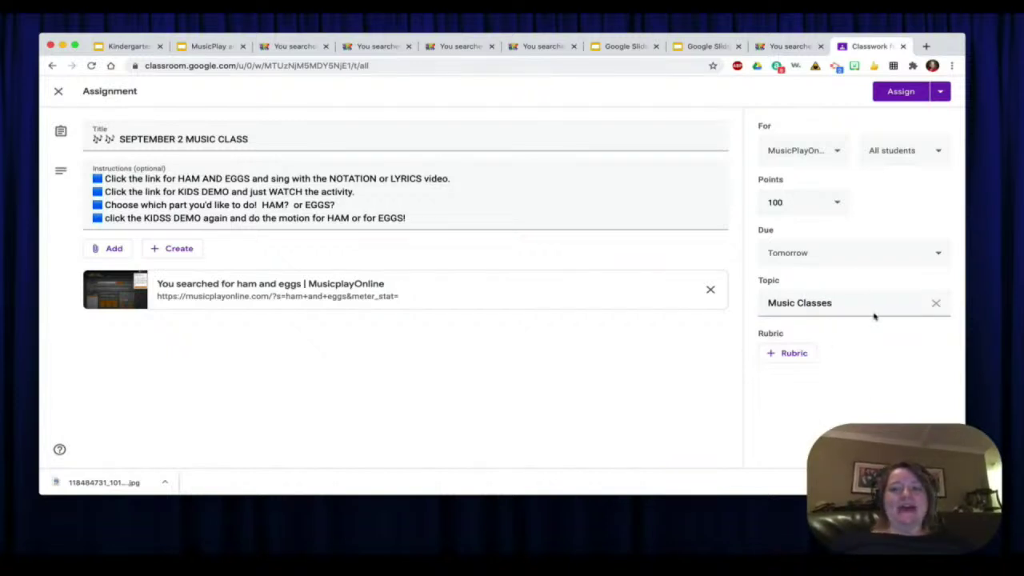
Step: Assign the September 2 Music Class assignment to the class immediately and expand its entry under Music Classes
{"action": "left_click", "coordinate": [941, 93]}
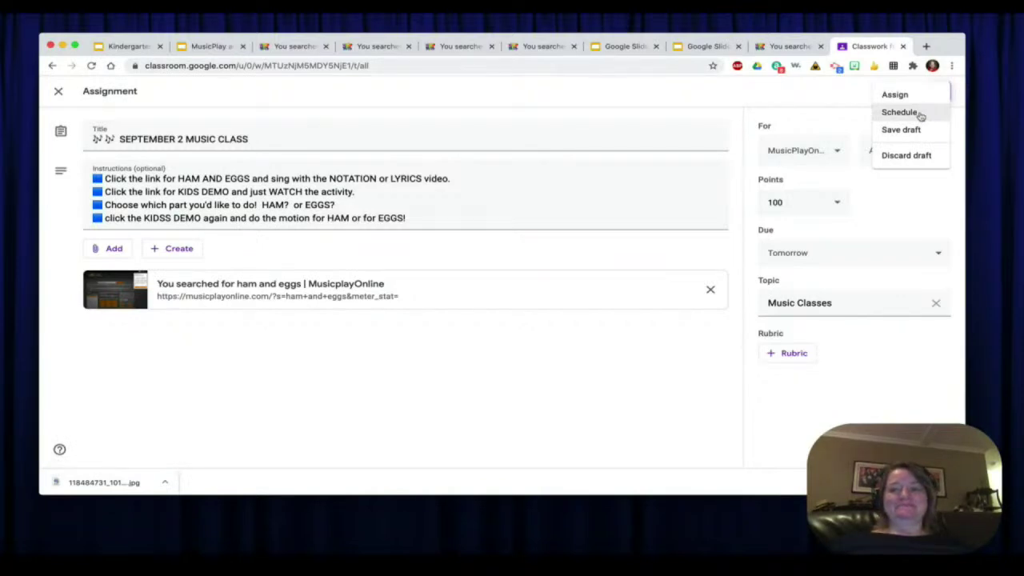
{"action": "left_click", "coordinate": [912, 97]}
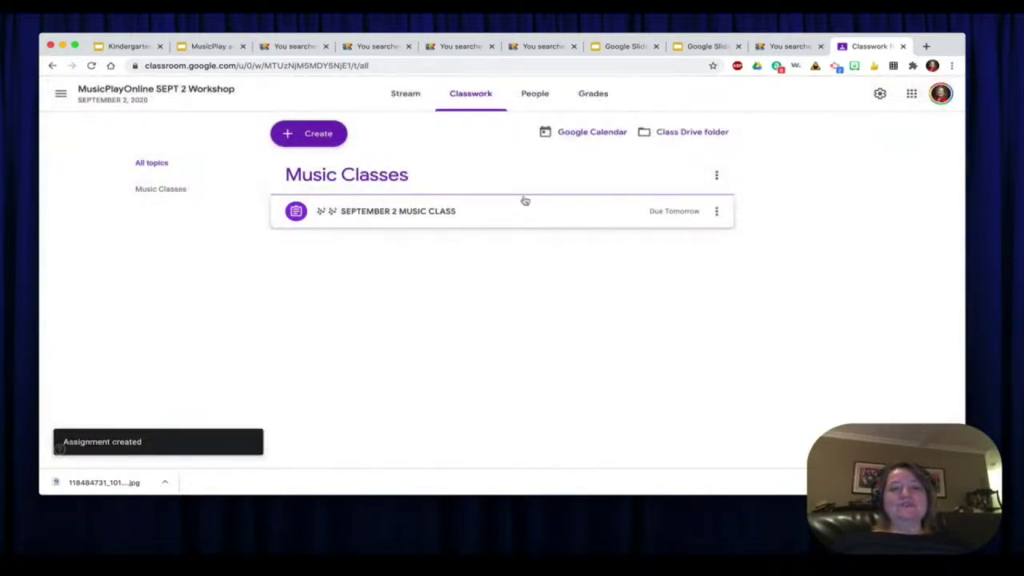
{"action": "left_click", "coordinate": [406, 213]}
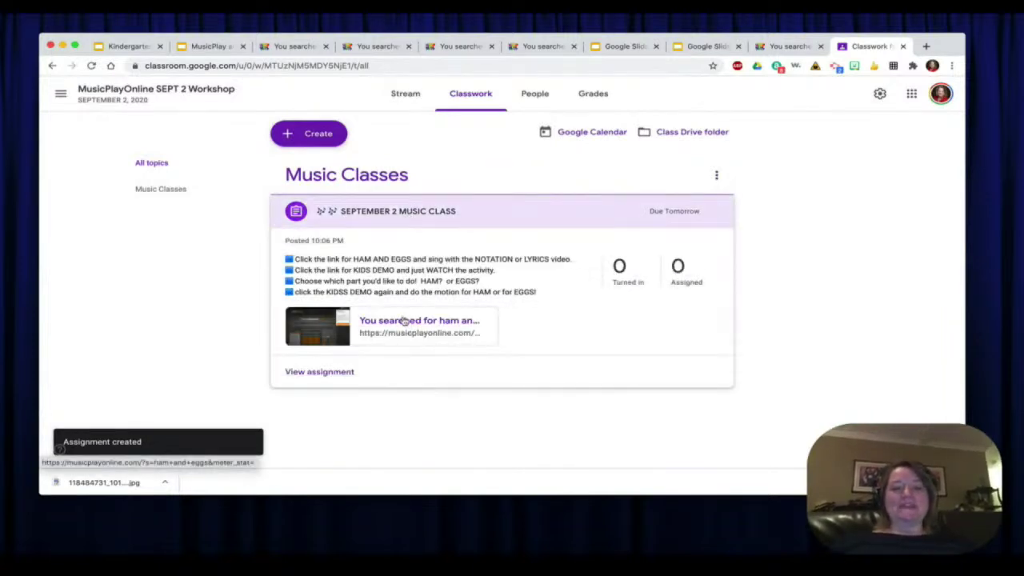
Step: Test the assignment's Ham and Eggs link by viewing the MusicplayOnline page it opens, and return to the classwork page
{"action": "left_click", "coordinate": [407, 326]}
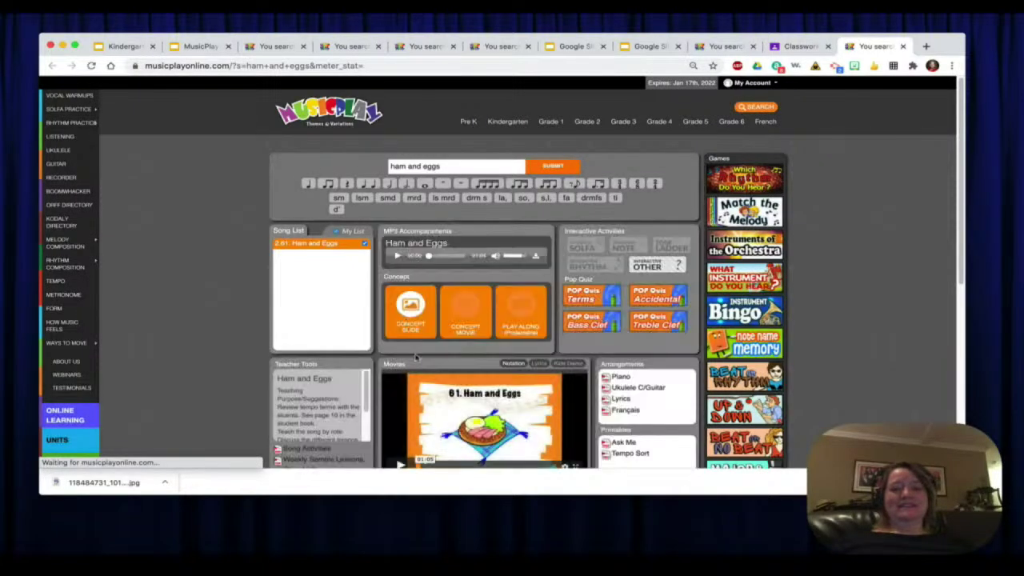
{"action": "scroll", "coordinate": [451, 398], "scroll_direction": "down", "scroll_amount": 1}
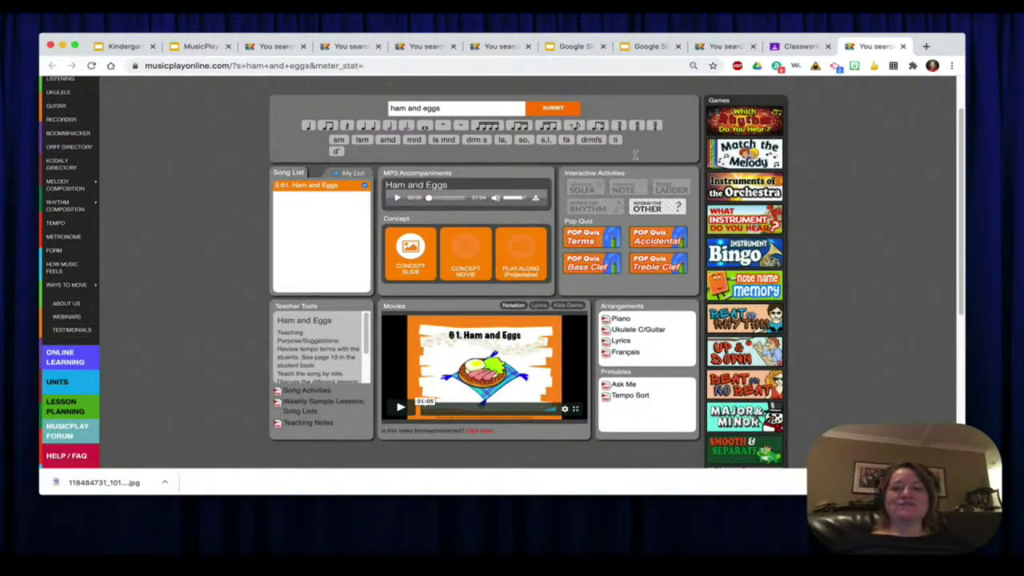
{"action": "left_click", "coordinate": [796, 45]}
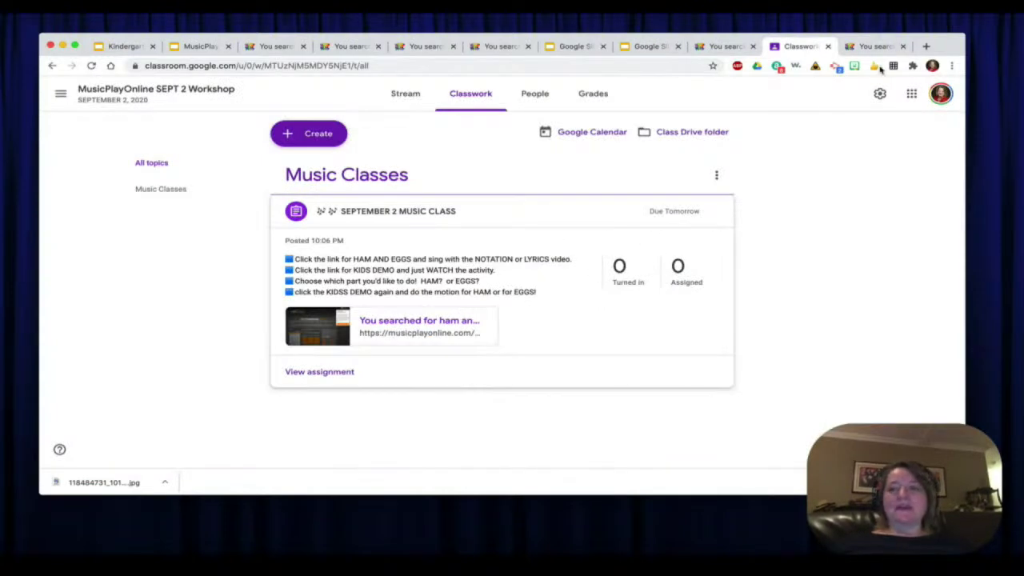
{"action": "left_click", "coordinate": [878, 46]}
{"action": "left_click", "coordinate": [804, 46]}
{"action": "left_click", "coordinate": [876, 47]}
{"action": "left_click", "coordinate": [793, 46]}
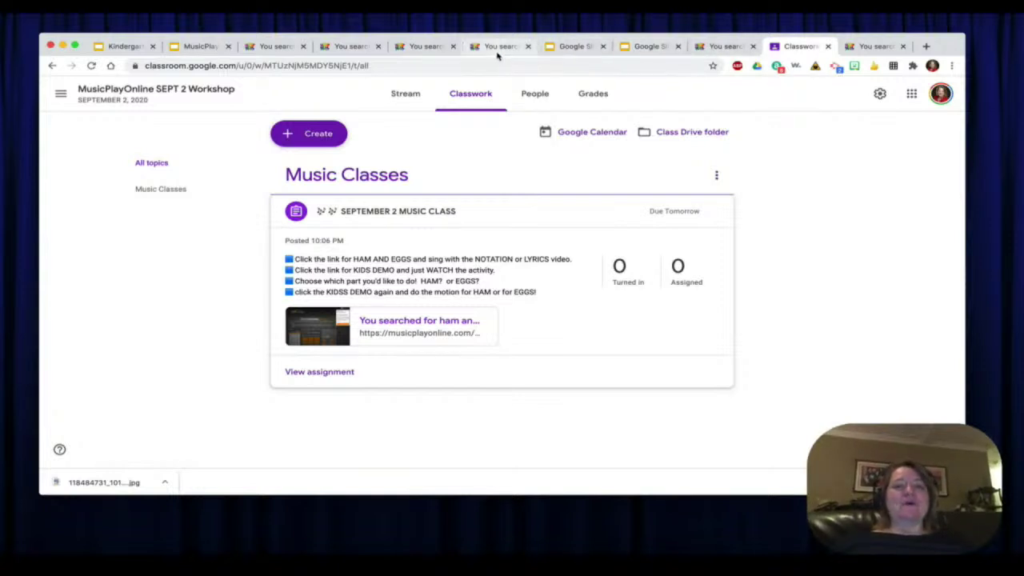
{"action": "left_click", "coordinate": [194, 50]}
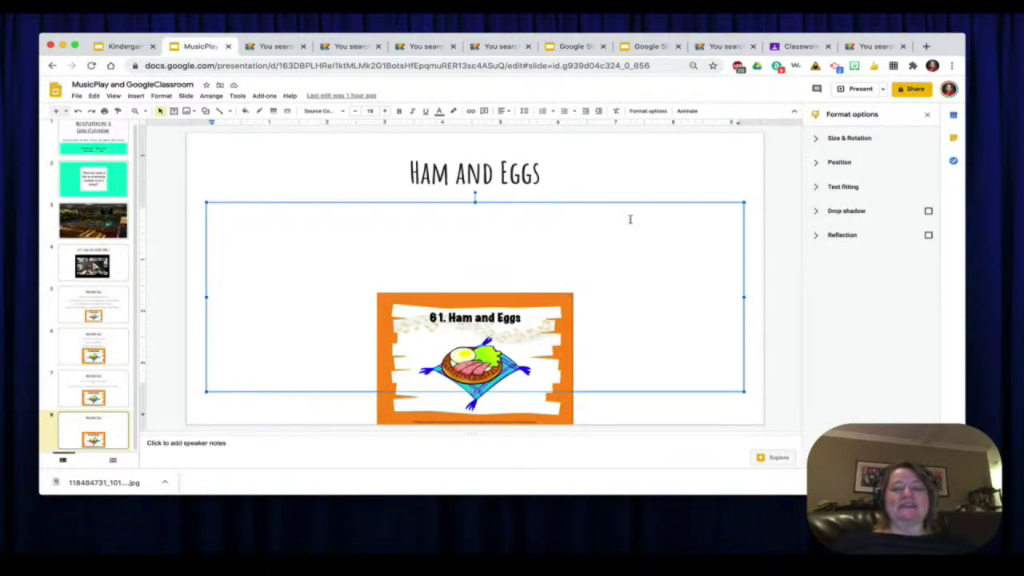
{"action": "left_click", "coordinate": [800, 48]}
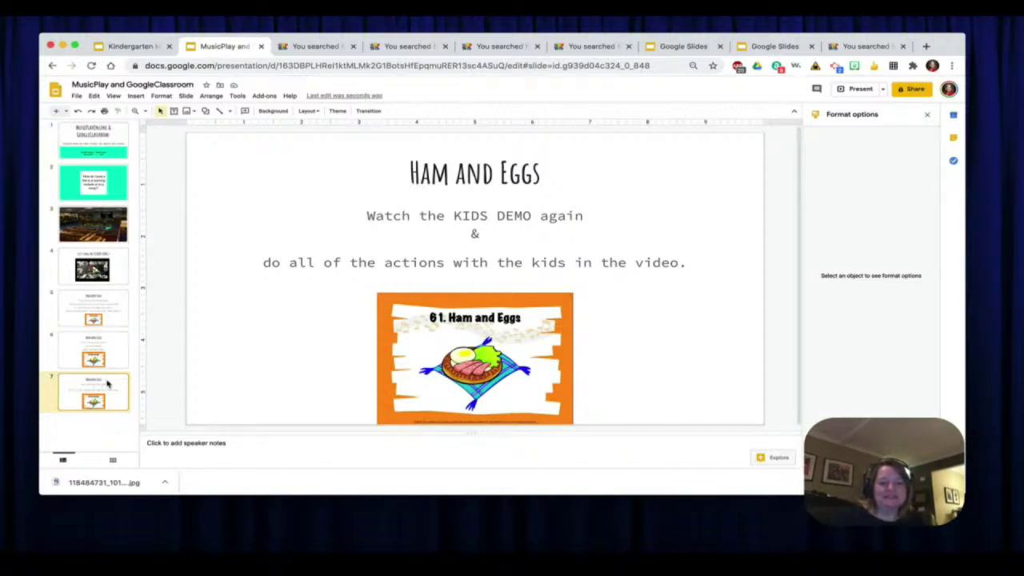
Step: Duplicate the last Ham and Eggs slide and clear the instruction text from the copy
{"action": "key", "text": "super+d"}
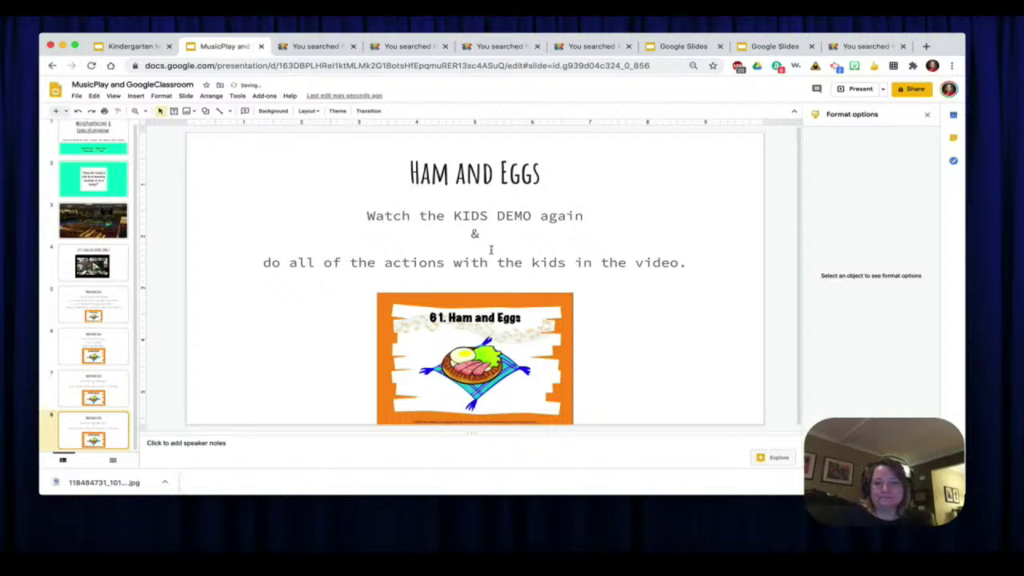
{"action": "left_click", "coordinate": [481, 244]}
{"action": "left_click_drag", "start_coordinate": [701, 267], "coordinate": [361, 217]}
{"action": "key", "text": "BackSpace"}
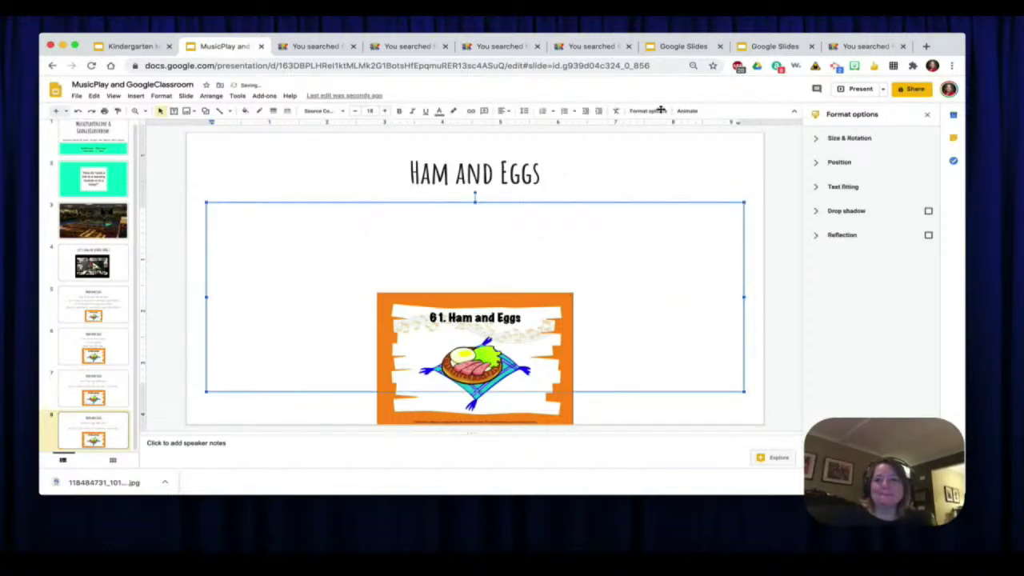
Step: On the MusicplayOnline Ham and Eggs page, look at the Interactive Other activities, including Tempo Sort, and close them
{"action": "left_click", "coordinate": [858, 47]}
{"action": "scroll", "coordinate": [616, 210], "scroll_direction": "up", "scroll_amount": 1}
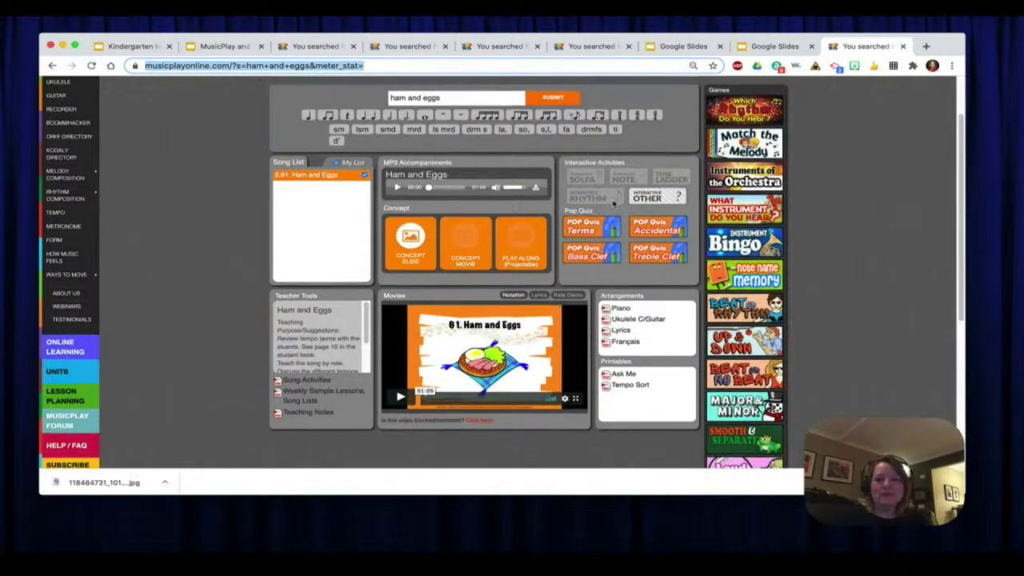
{"action": "scroll", "coordinate": [639, 214], "scroll_direction": "up", "scroll_amount": 3}
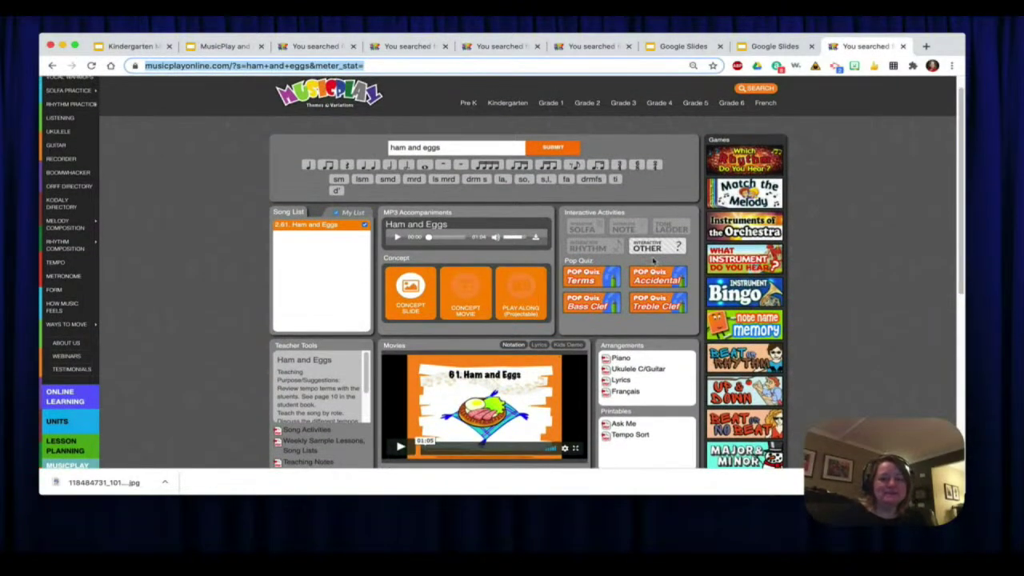
{"action": "left_click", "coordinate": [649, 247]}
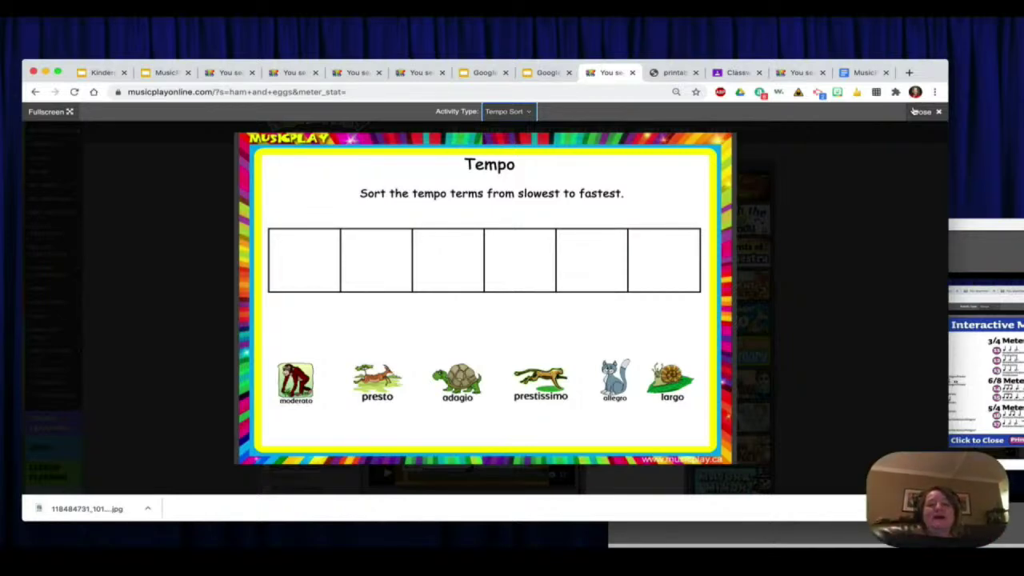
{"action": "left_click", "coordinate": [926, 112]}
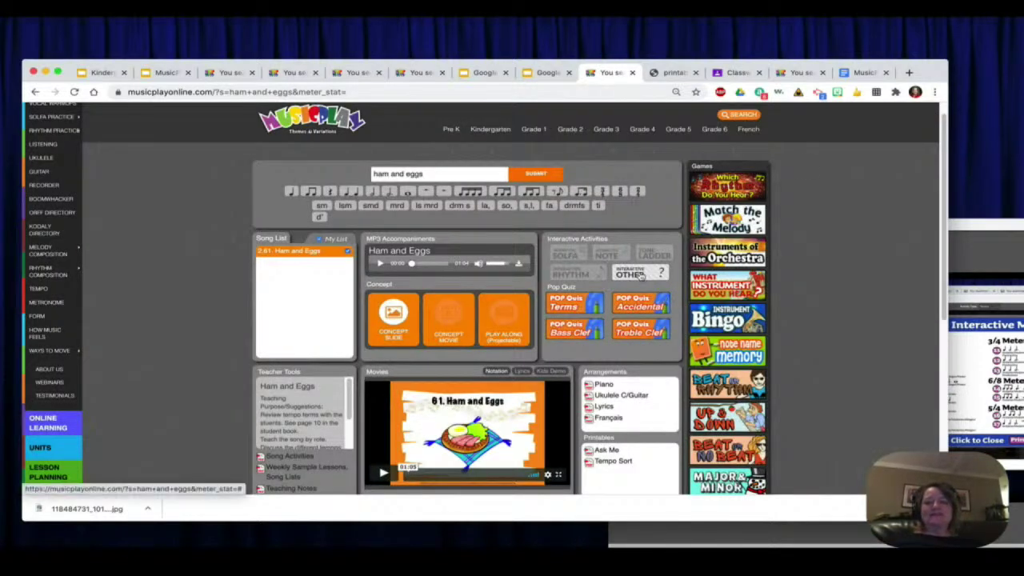
Step: Reopen the Interactive Other activity for Ham and Eggs and set the activity type to Tempo Sort
{"action": "left_click", "coordinate": [648, 274]}
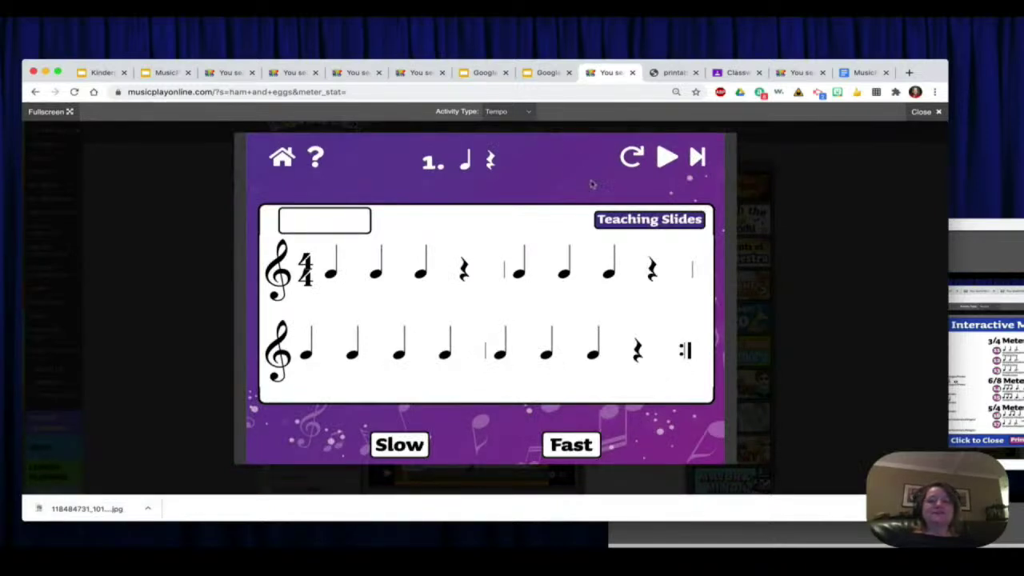
{"action": "left_click", "coordinate": [513, 112]}
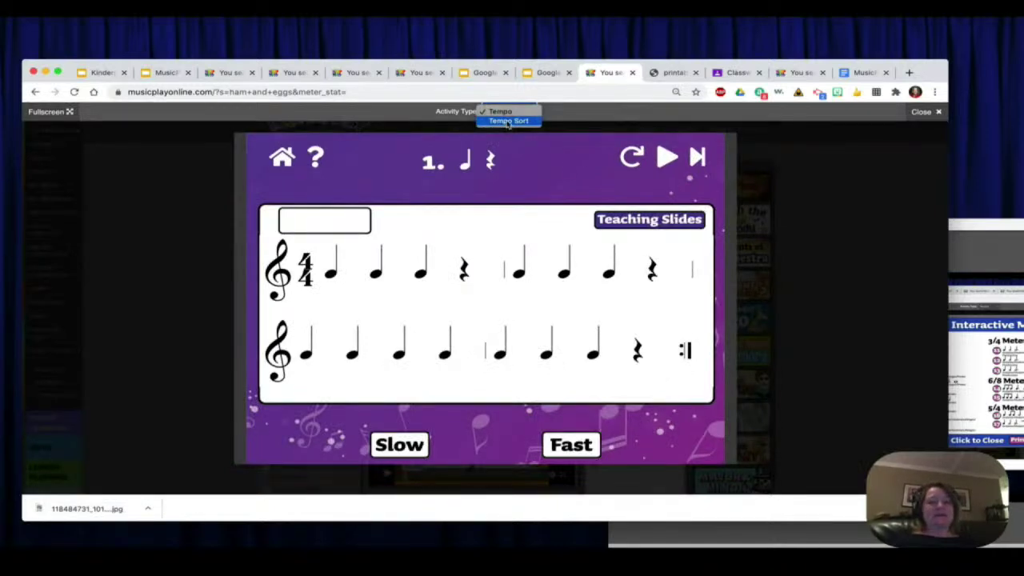
{"action": "left_click", "coordinate": [507, 122]}
Step: Demonstrate sorting the tempo pictures as largo, adagio, moderato, allegro, presto, prestissimo, and close the activity
{"action": "left_click_drag", "start_coordinate": [297, 383], "coordinate": [382, 264]}
{"action": "mouse_move", "coordinate": [380, 390]}
{"action": "left_mouse_down"}
{"action": "mouse_move", "coordinate": [491, 270]}
{"action": "mouse_move", "coordinate": [375, 375]}
{"action": "left_mouse_up"}
{"action": "left_click_drag", "start_coordinate": [389, 278], "coordinate": [298, 385]}
{"action": "left_click_drag", "start_coordinate": [668, 376], "coordinate": [296, 269]}
{"action": "left_click_drag", "start_coordinate": [457, 381], "coordinate": [374, 262]}
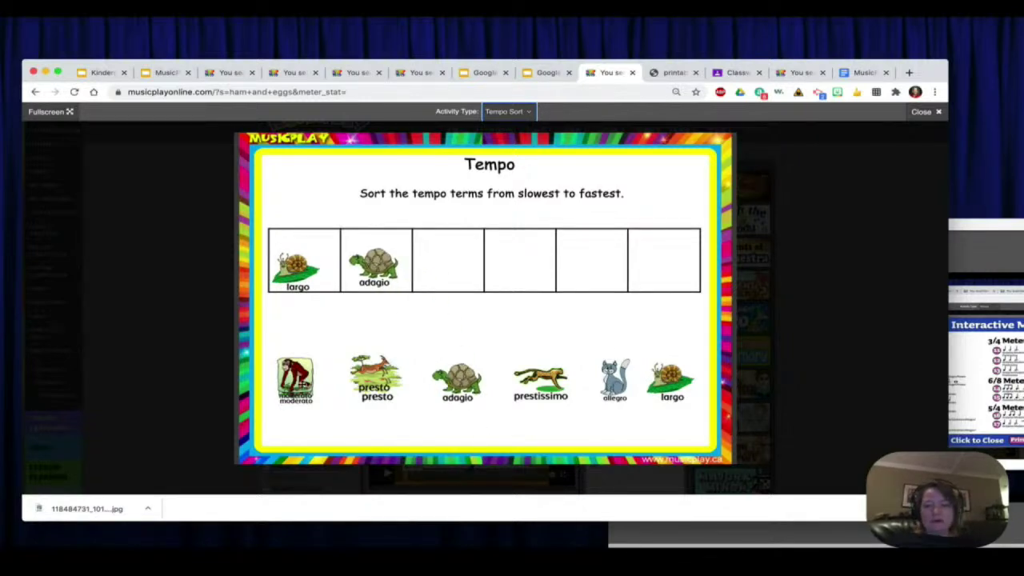
{"action": "left_click_drag", "start_coordinate": [299, 381], "coordinate": [457, 269]}
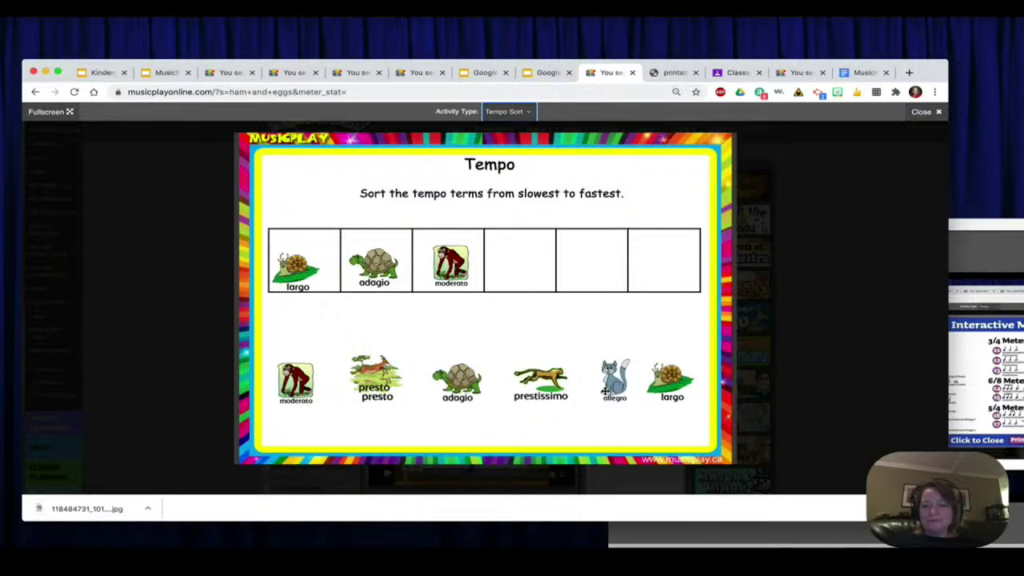
{"action": "left_click_drag", "start_coordinate": [615, 387], "coordinate": [529, 272]}
{"action": "left_click_drag", "start_coordinate": [392, 370], "coordinate": [601, 264]}
{"action": "left_click_drag", "start_coordinate": [537, 390], "coordinate": [655, 269]}
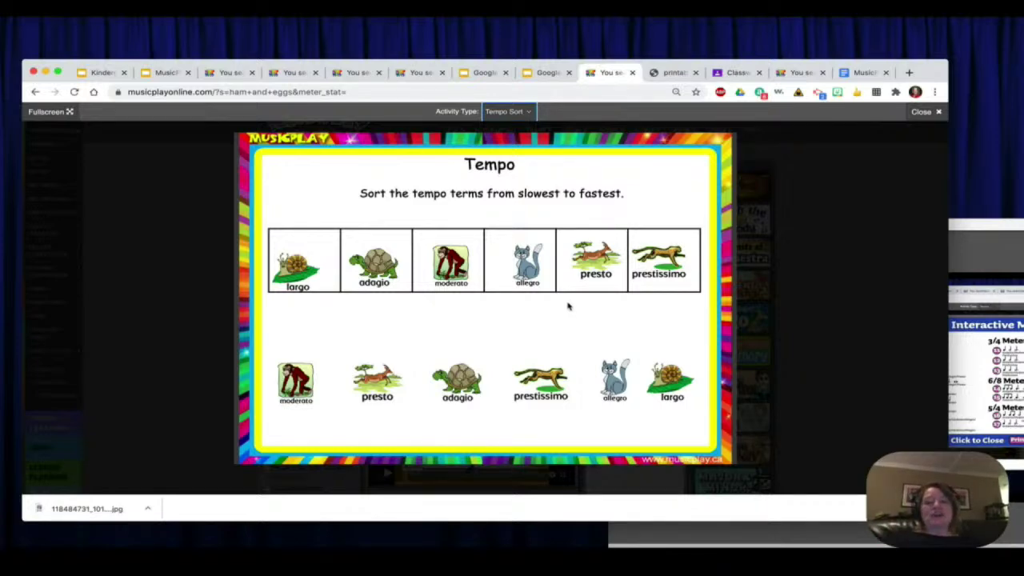
{"action": "left_click", "coordinate": [936, 113]}
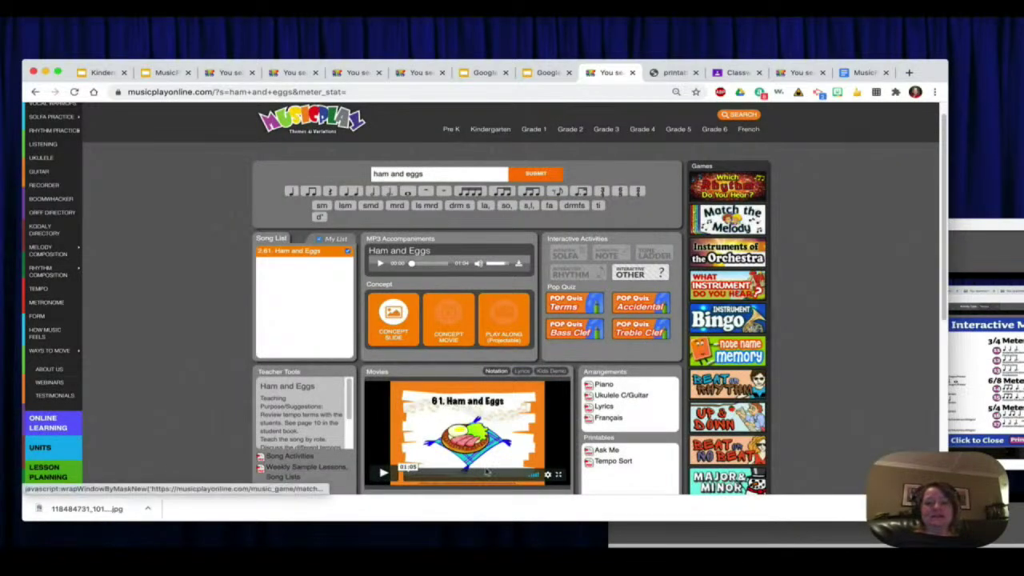
Step: Capture a screenshot of the entire unsorted Tempo Sort activity, including its colourful border, and close the activity
{"action": "left_click", "coordinate": [644, 275]}
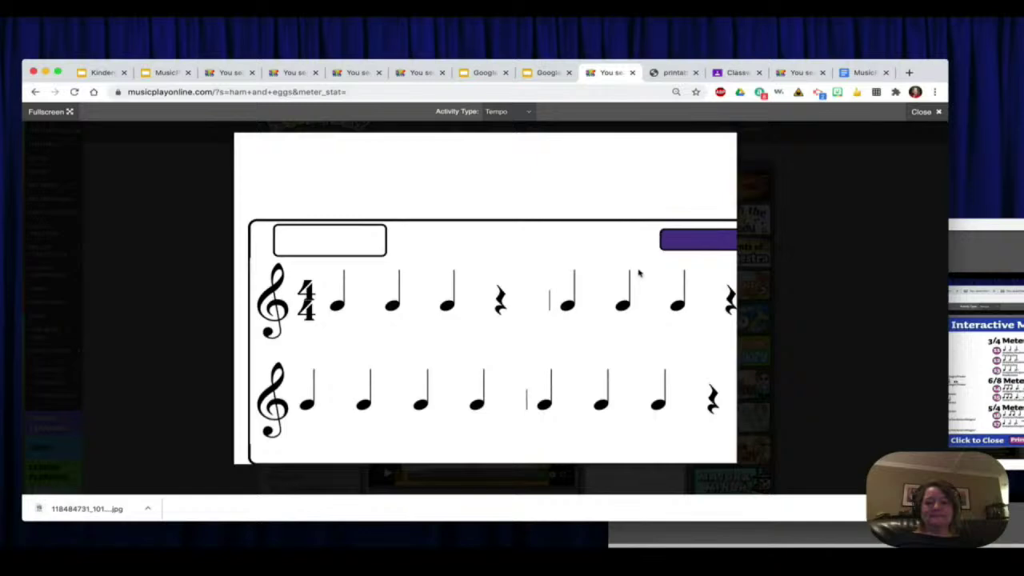
{"action": "left_click", "coordinate": [512, 111]}
{"action": "left_click", "coordinate": [504, 120]}
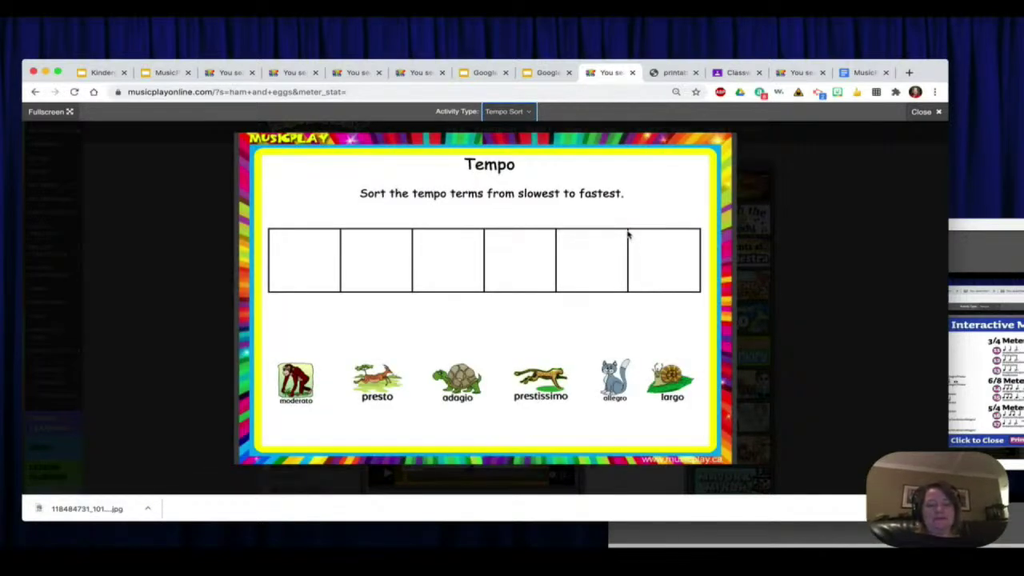
{"action": "key", "text": "super+shift+4"}
{"action": "left_click_drag", "start_coordinate": [237, 128], "coordinate": [732, 464]}
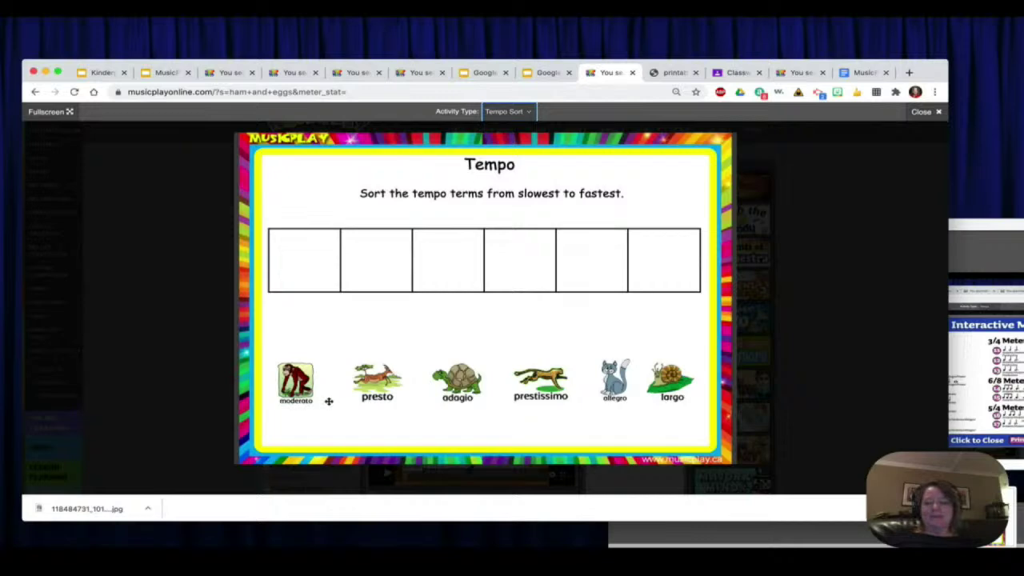
{"action": "left_click", "coordinate": [922, 112]}
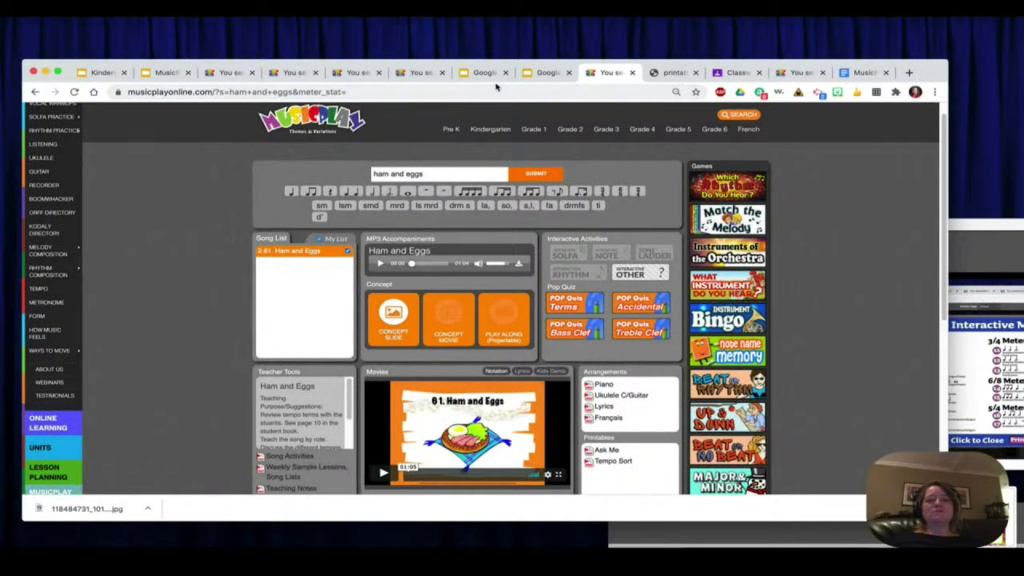
Step: Add a new slide after the final Ham and Eggs slide in the MusicPlay and GoogleClassroom presentation and start editing its title
{"action": "left_click", "coordinate": [160, 73]}
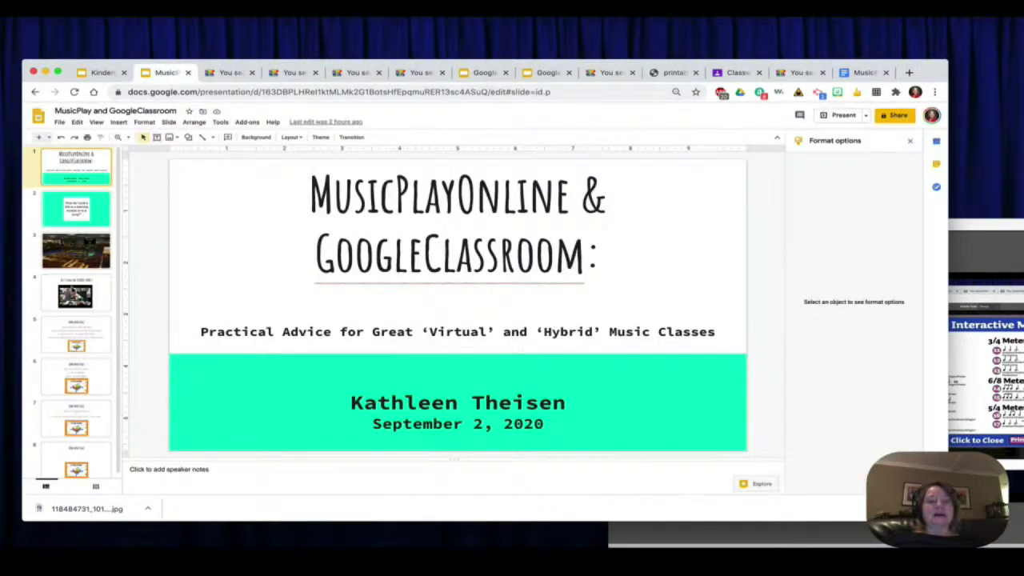
{"action": "scroll", "coordinate": [69, 356], "scroll_direction": "down", "scroll_amount": 1}
{"action": "left_click", "coordinate": [73, 462]}
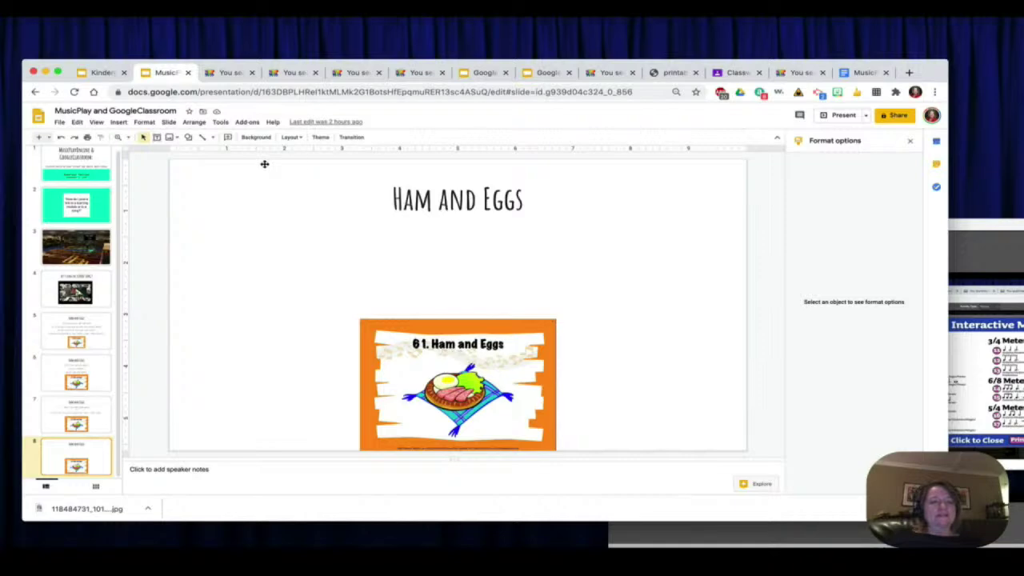
{"action": "left_click", "coordinate": [39, 140]}
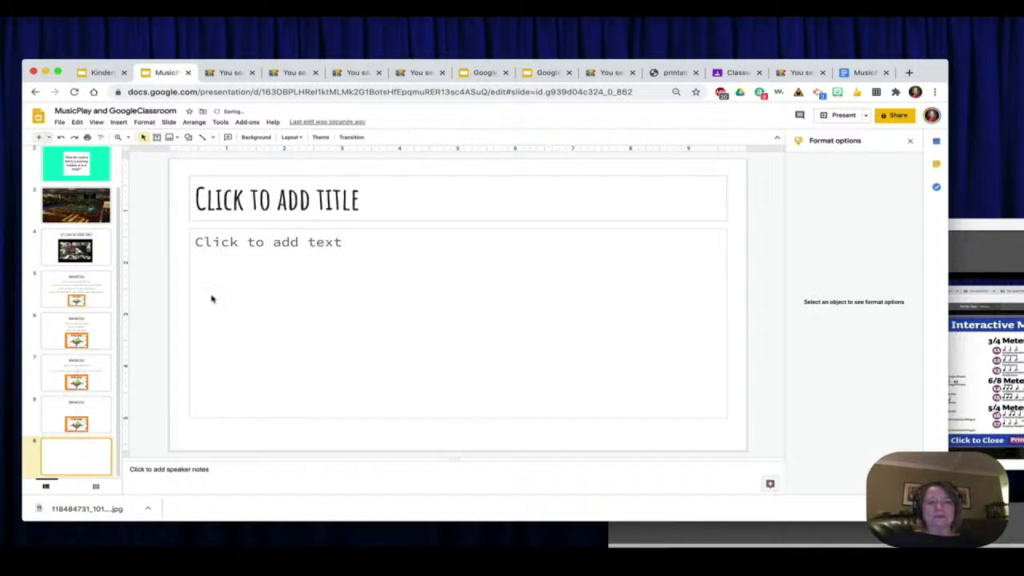
{"action": "left_click", "coordinate": [317, 202]}
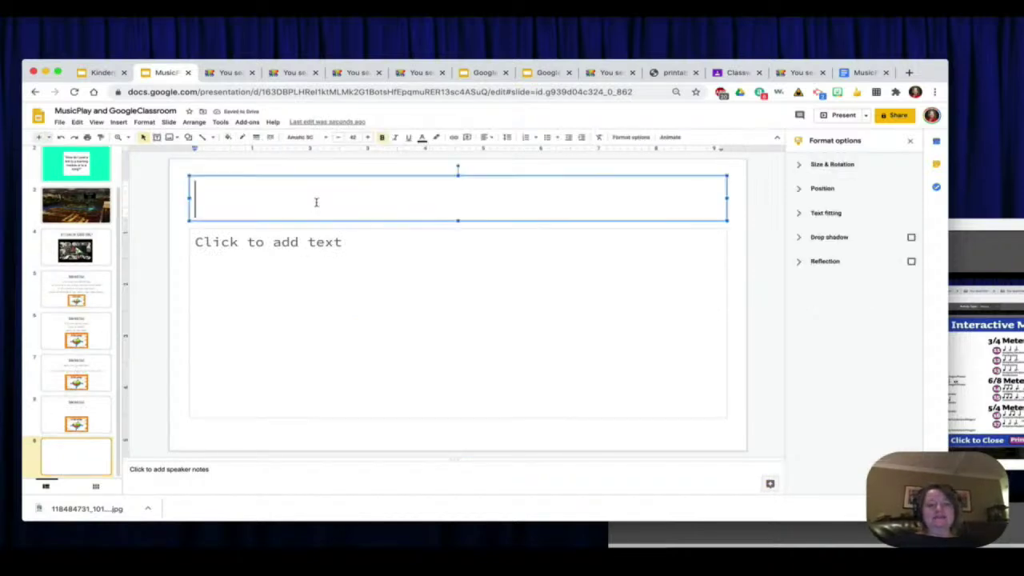
{"action": "type", "text": "TEMPO SORT"}
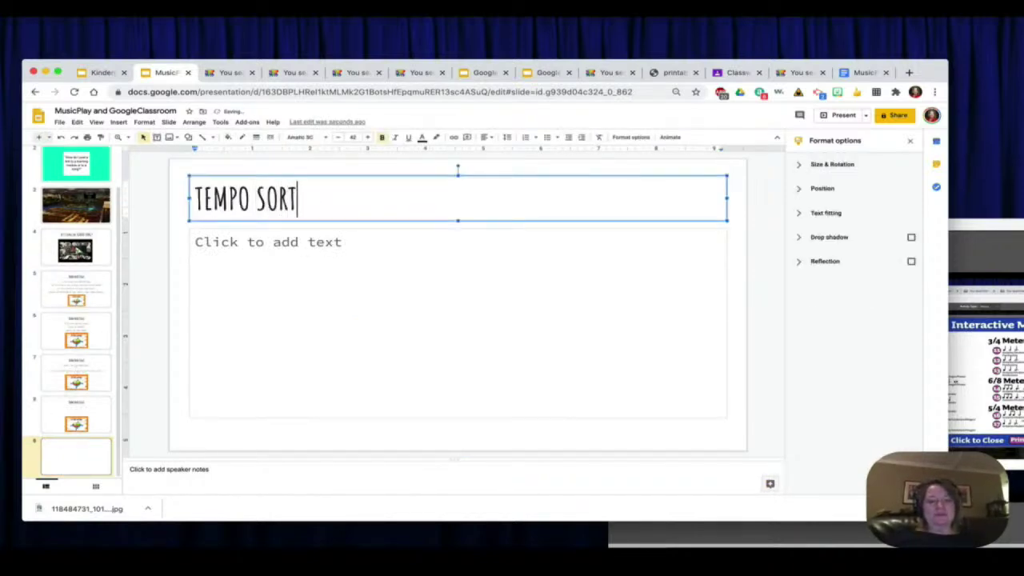
{"action": "key", "text": "BackSpace"}
{"action": "key", "text": "BackSpace"}
{"action": "key", "text": "BackSpace"}
{"action": "key", "text": "BackSpace"}
{"action": "key", "text": "BackSpace"}
{"action": "key", "text": "BackSpace"}
{"action": "key", "text": "BackSpace"}
{"action": "key", "text": "BackSpace"}
{"action": "key", "text": "BackSpace"}
{"action": "key", "text": "BackSpace"}
Step: Title the new slide "SORT THE TEMPO WORDS!" and center the title
{"action": "type", "text": "SORT THE TEMPO"}
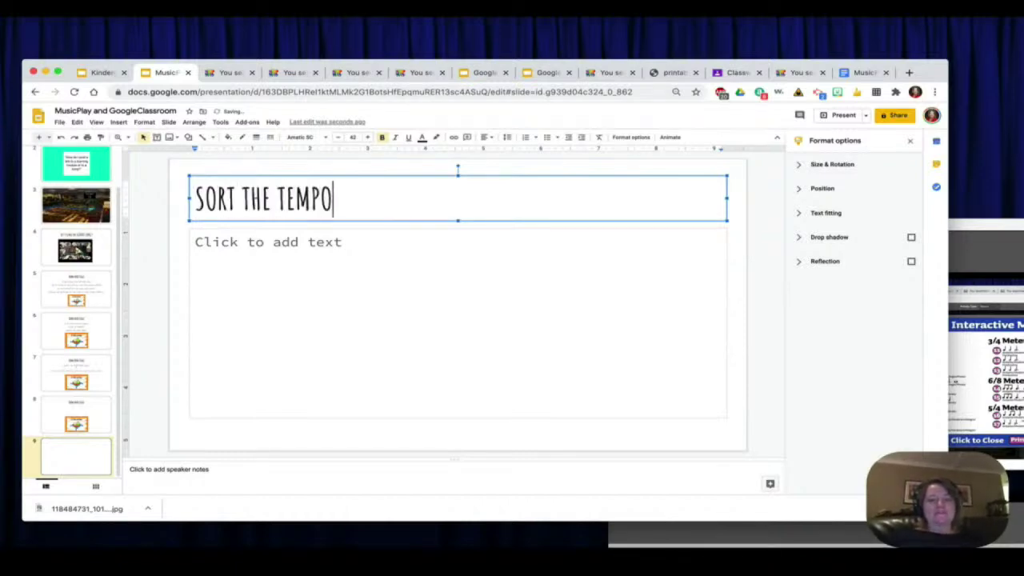
{"action": "type", "text": " WO"}
{"action": "key", "text": "BackSpace"}
{"action": "type", "text": "WORDS!"}
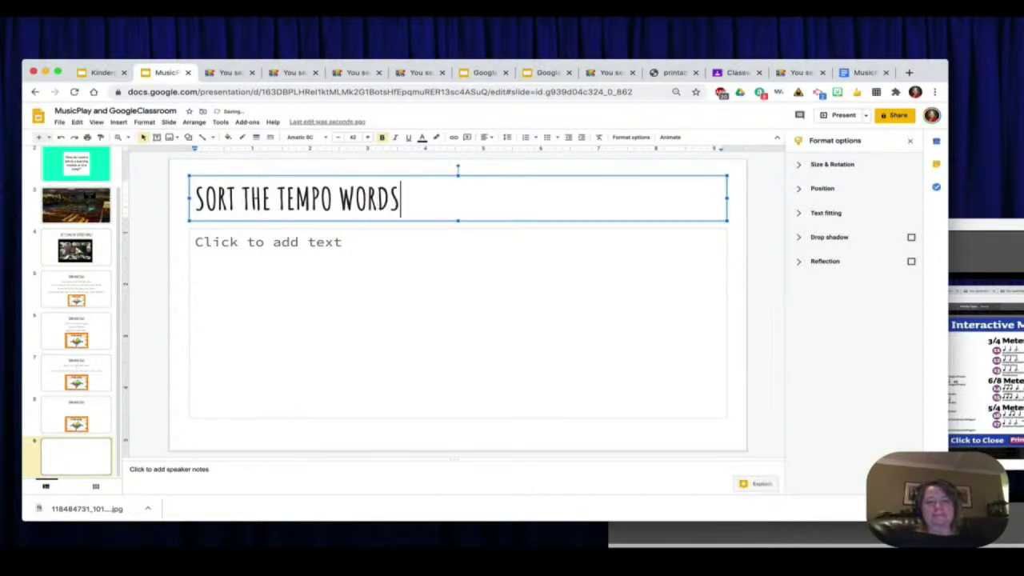
{"action": "left_click", "coordinate": [306, 242]}
{"action": "left_click", "coordinate": [339, 198]}
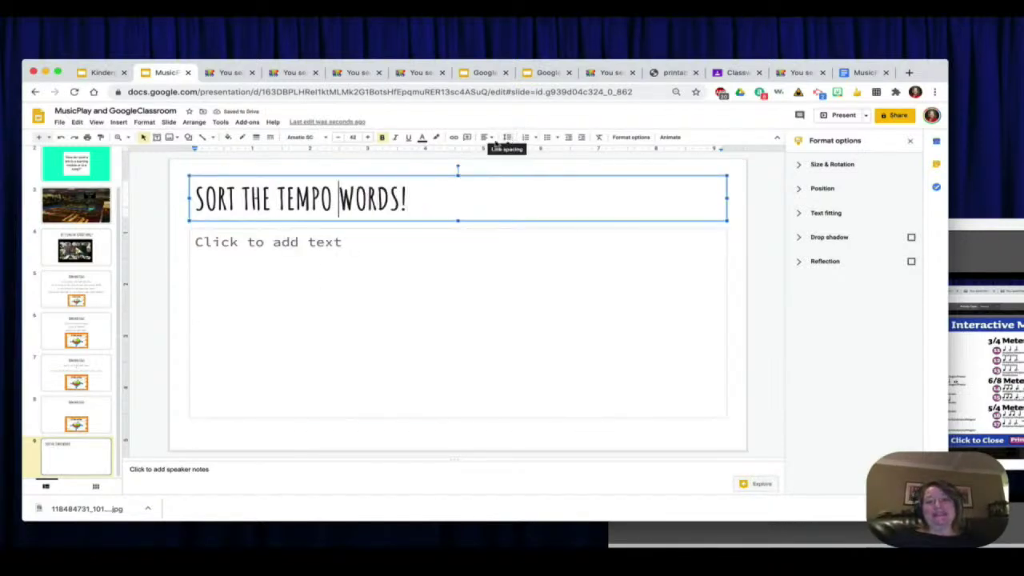
{"action": "left_click", "coordinate": [485, 141]}
{"action": "left_click", "coordinate": [496, 154]}
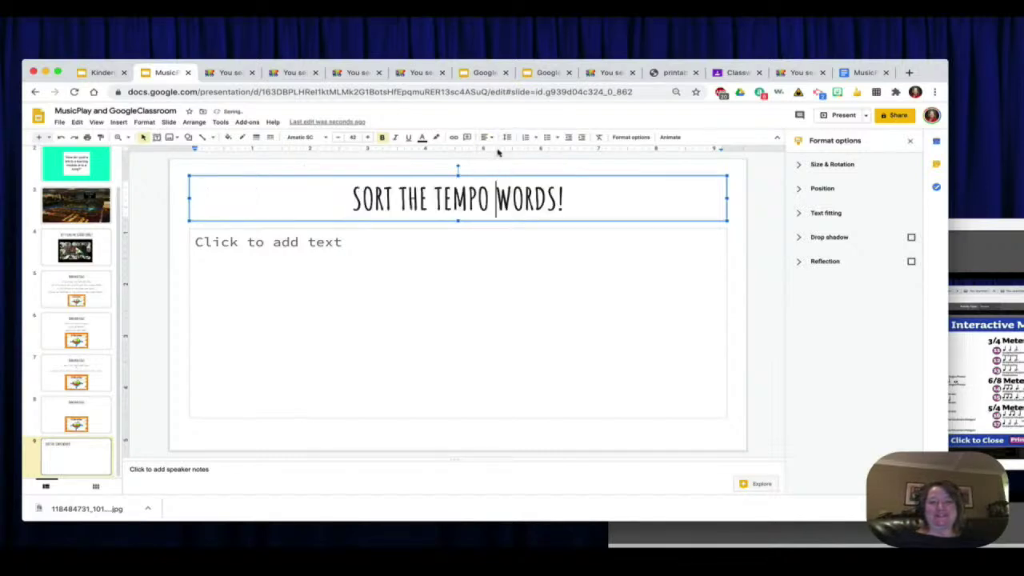
Step: Start editing the empty body text placeholder below the "SORT THE TEMPO WORDS!" title
{"action": "left_click", "coordinate": [376, 248]}
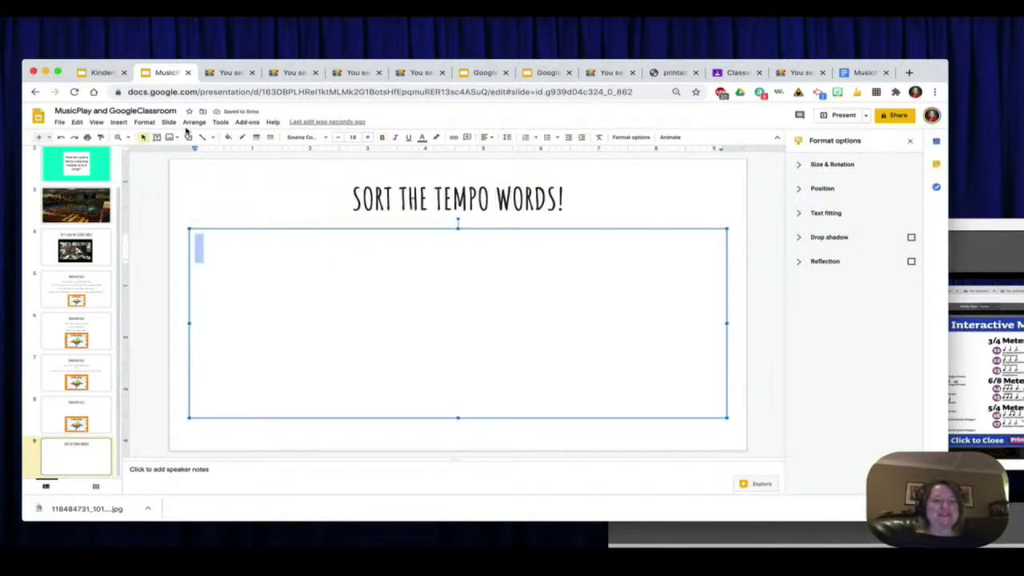
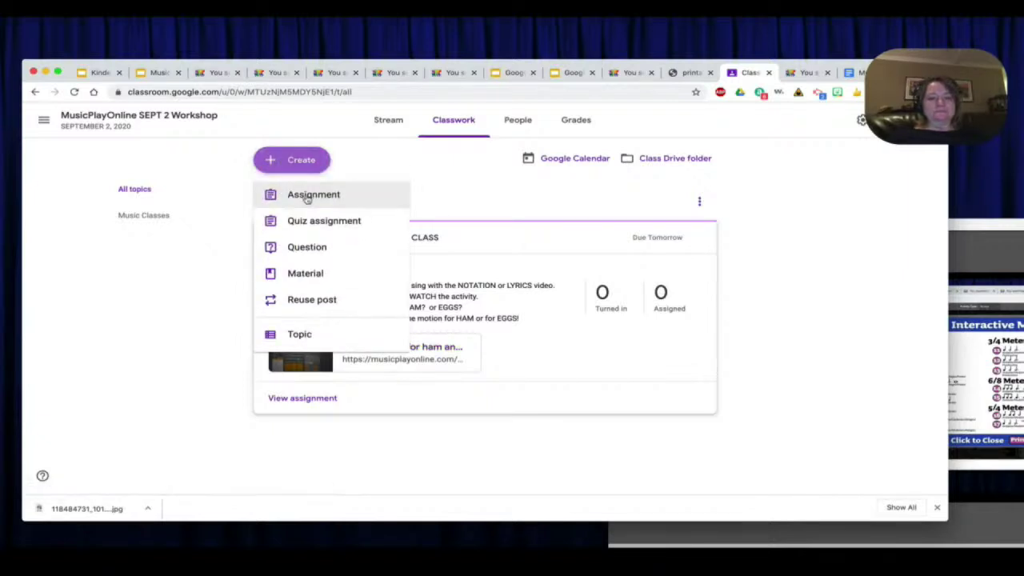
Step: Create a new class assignment titled "September 2 Music Class Slide Show" with two music-note emojis in front
{"action": "left_click", "coordinate": [306, 198]}
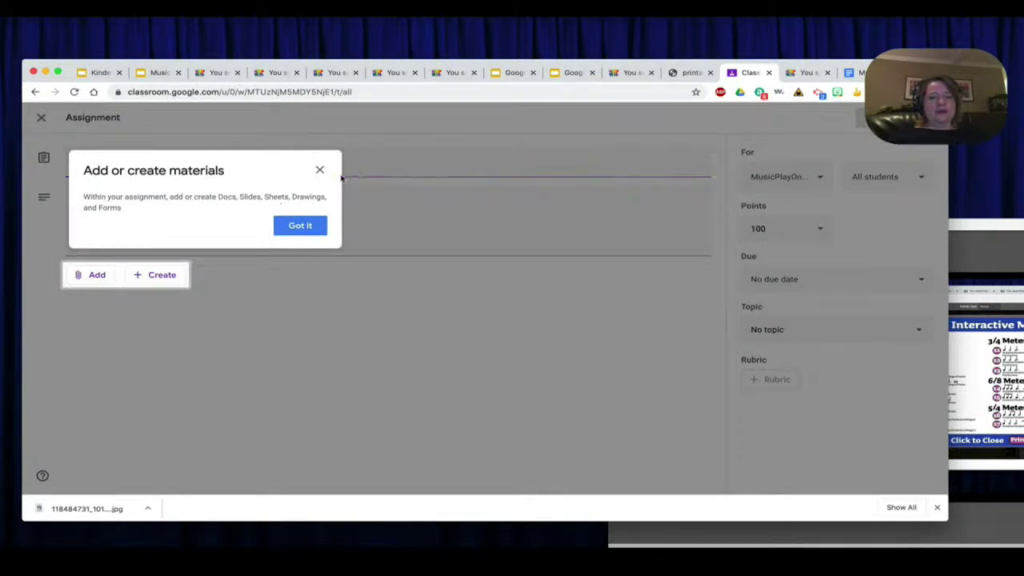
{"action": "left_click", "coordinate": [320, 170]}
{"action": "left_click", "coordinate": [206, 169]}
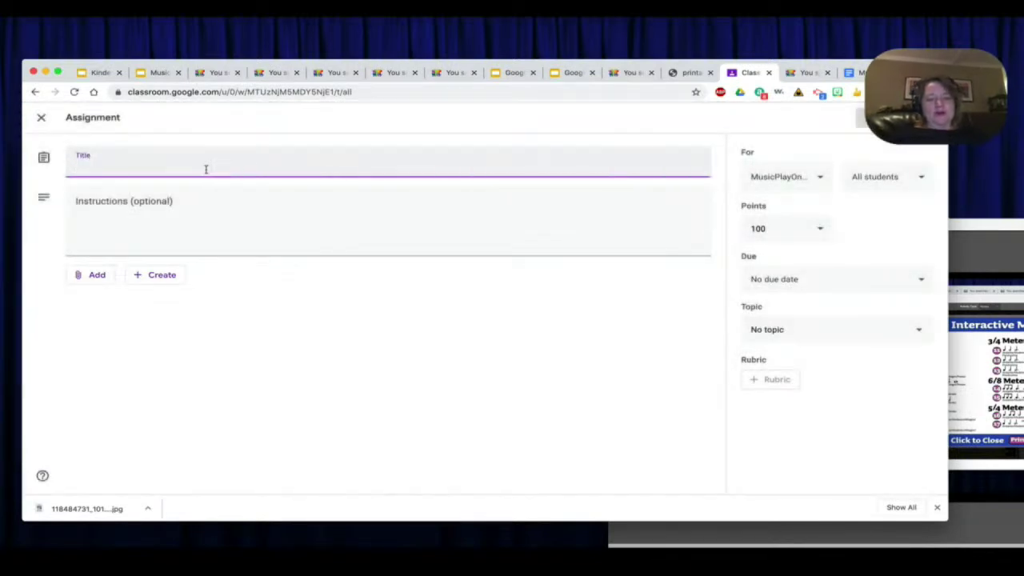
{"action": "type", "text": "SS"}
{"action": "key", "text": "BackSpace"}
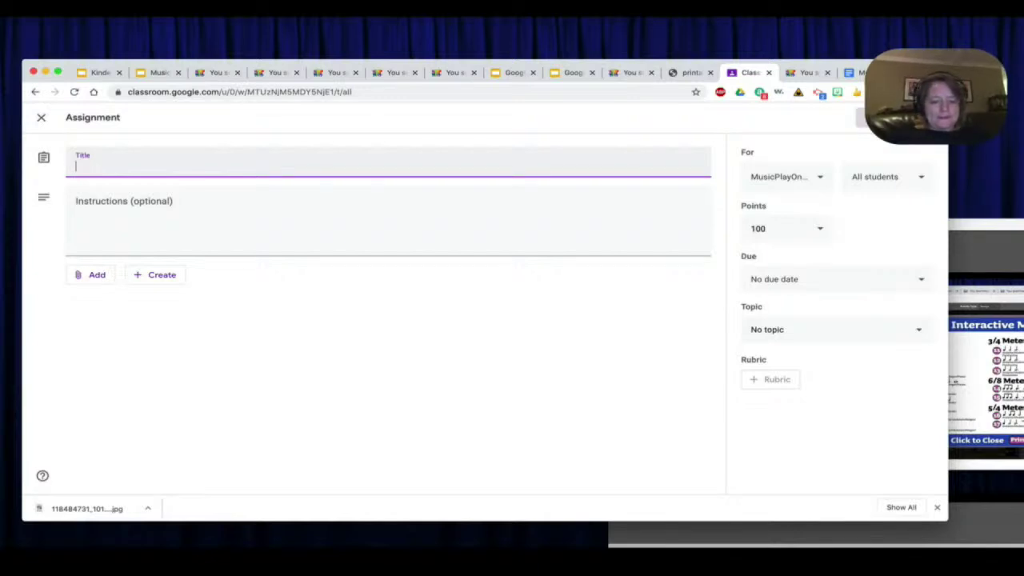
{"action": "type", "text": "M"}
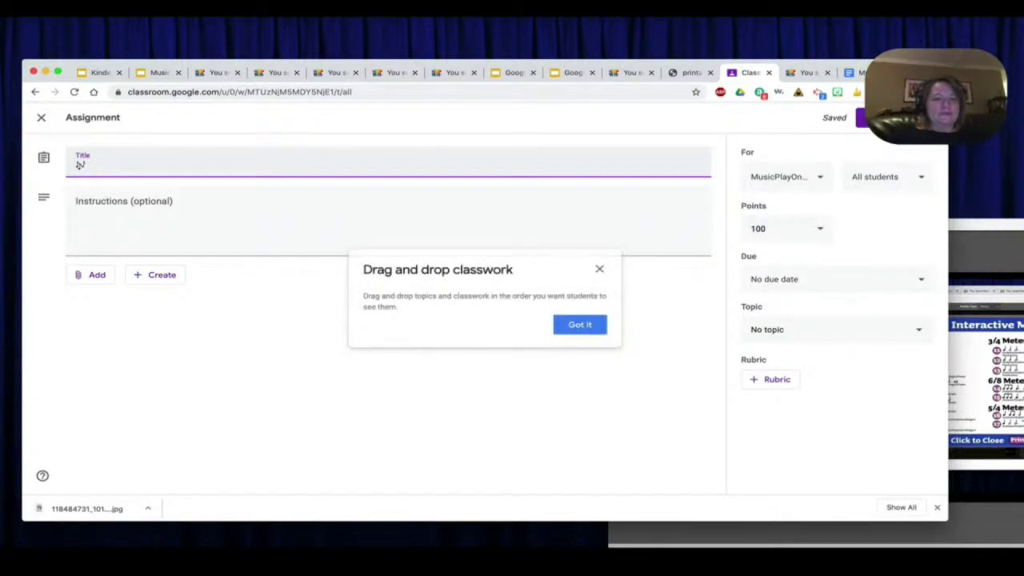
{"action": "type", "text": " 🎶 Seeptember"}
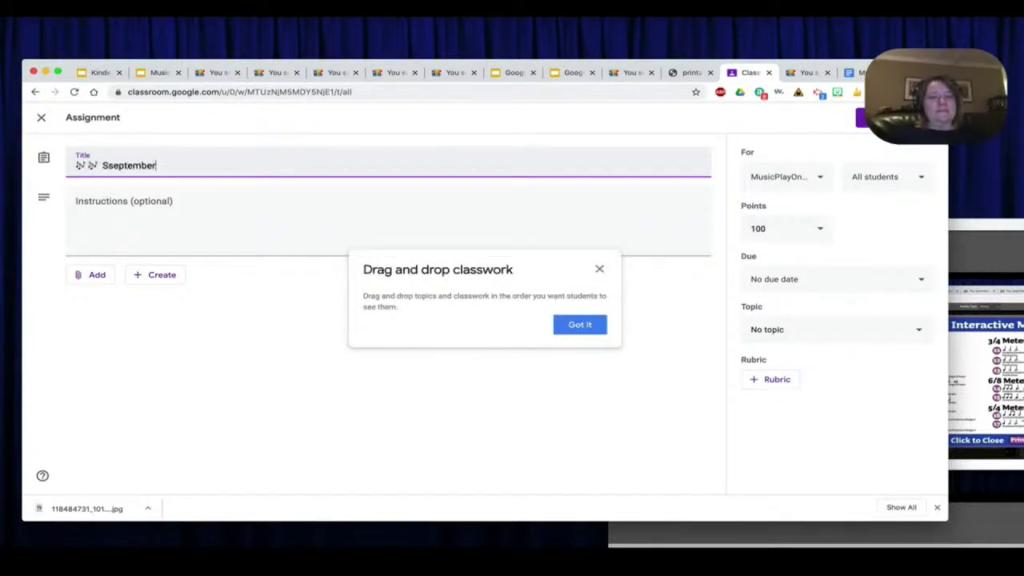
{"action": "type", "text": " 2"}
{"action": "left_click", "coordinate": [110, 165]}
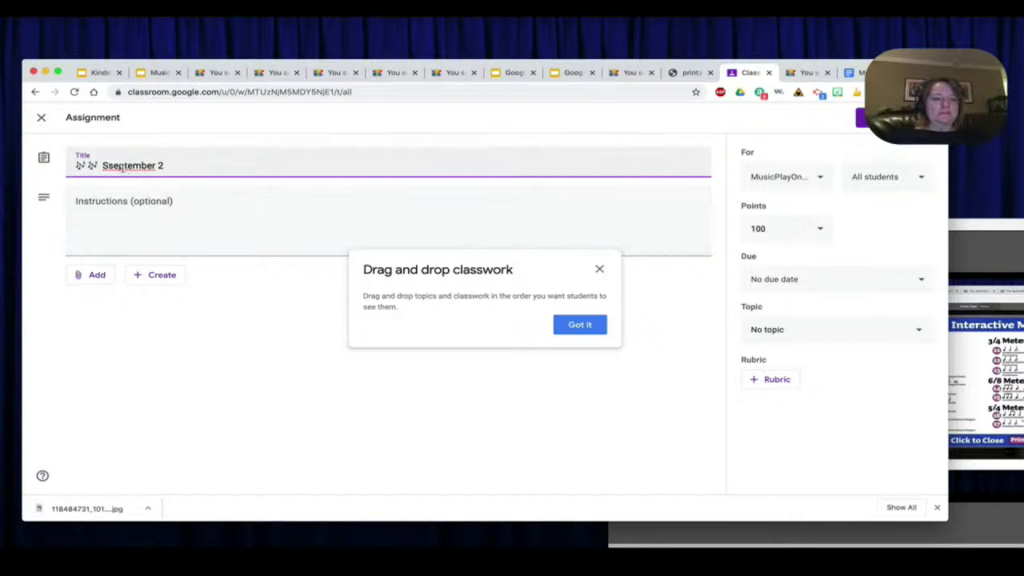
{"action": "key", "text": "BackSpace"}
{"action": "left_click", "coordinate": [185, 166]}
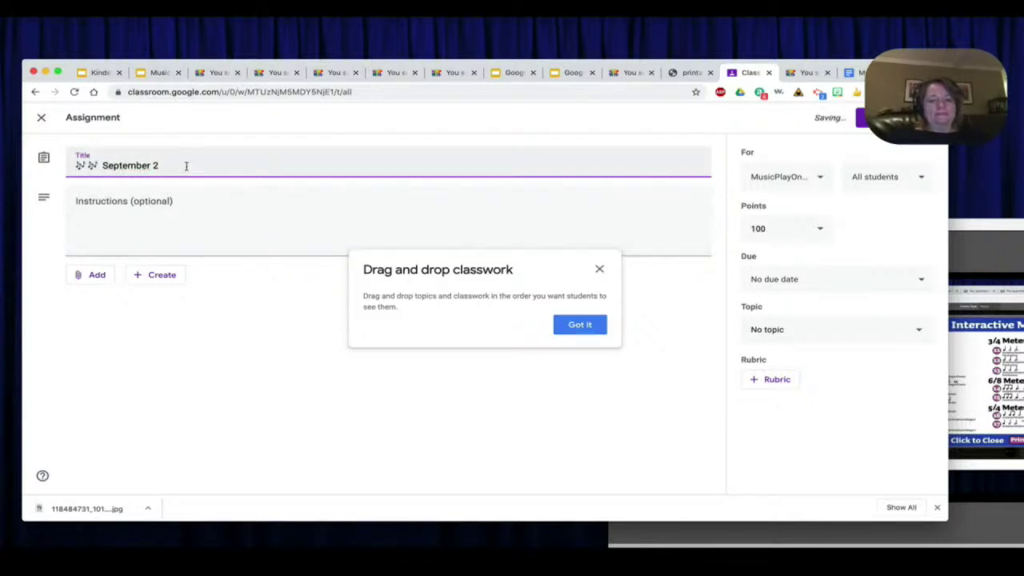
{"action": "type", "text": "Music Class Sli"}
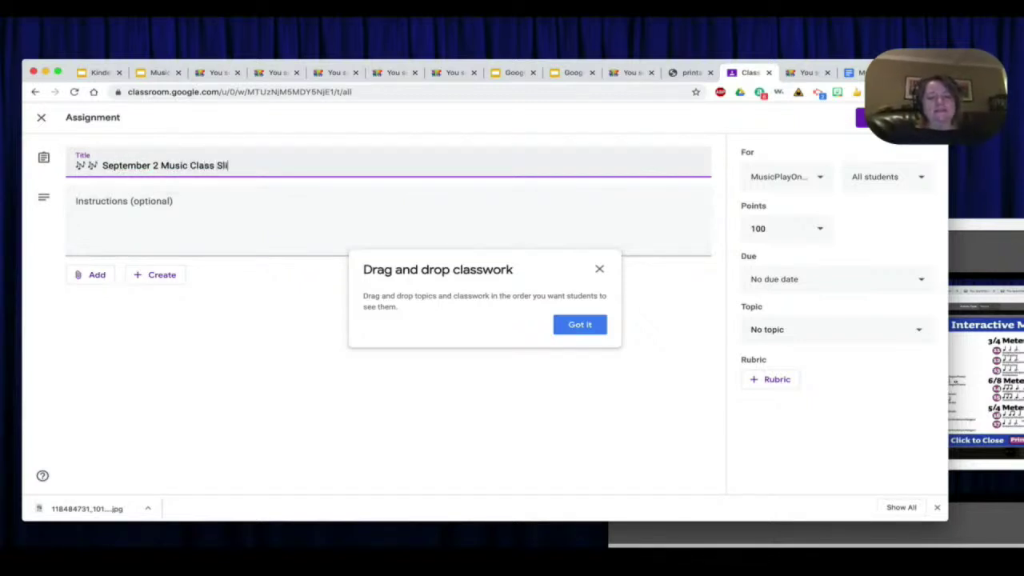
{"action": "type", "text": "de Show"}
Step: Begin the assignment instructions with a blue-square bullet reading "Click through all of the slides in the link below"
{"action": "left_click", "coordinate": [148, 218]}
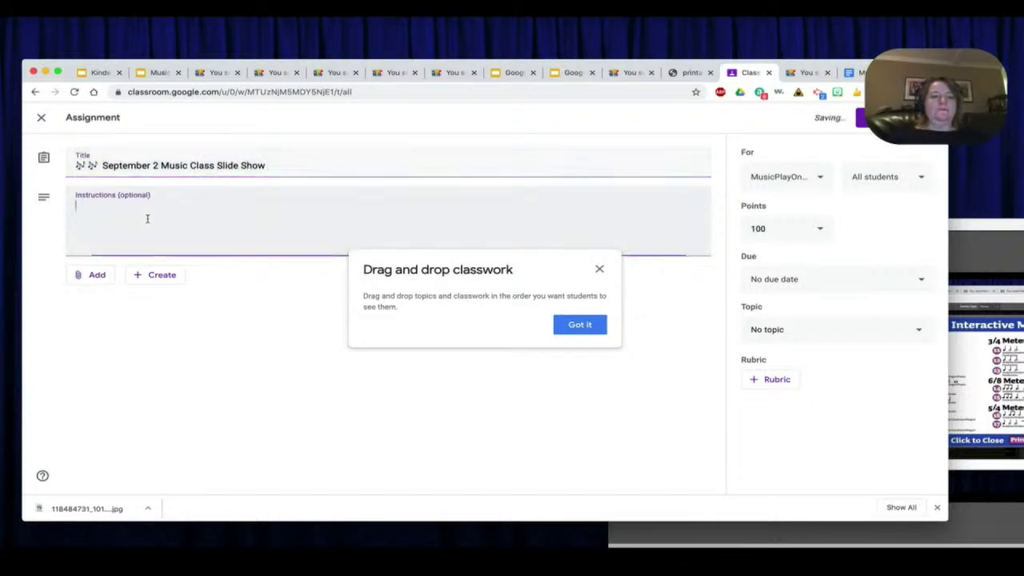
{"action": "type", "text": "🟦"}
{"action": "type", "text": "Click "}
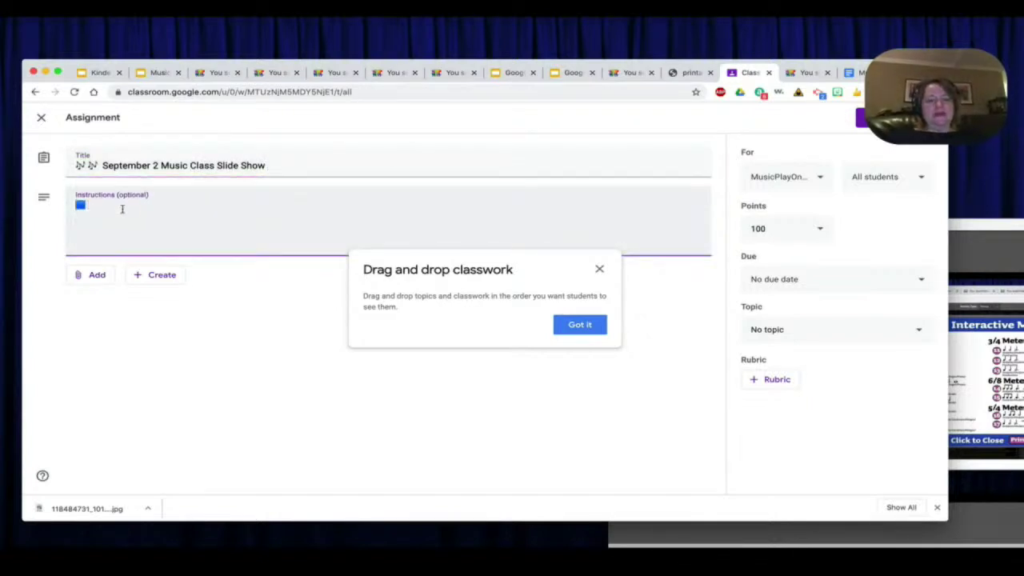
{"action": "type", "text": "through "}
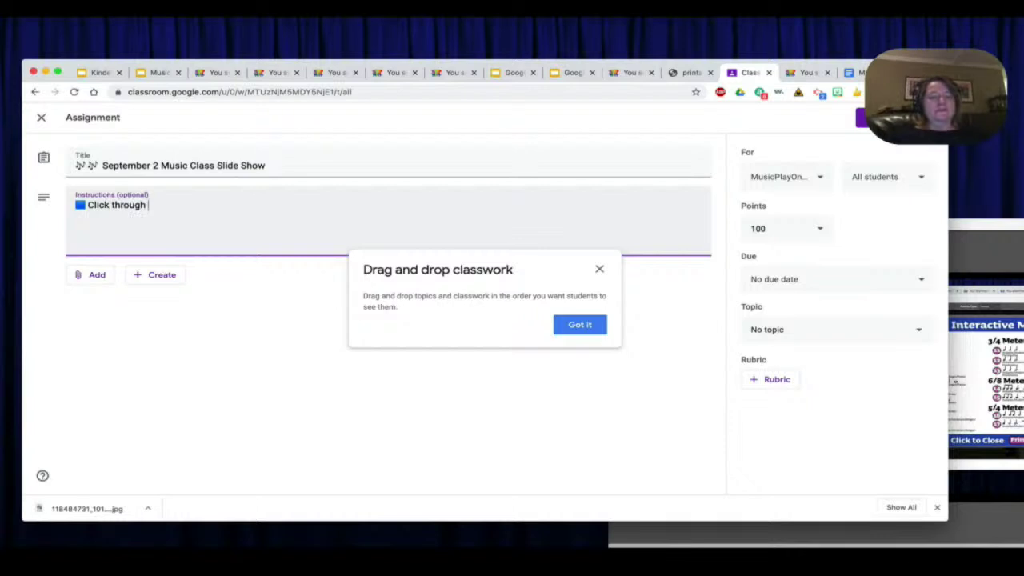
{"action": "type", "text": "all of the slide"}
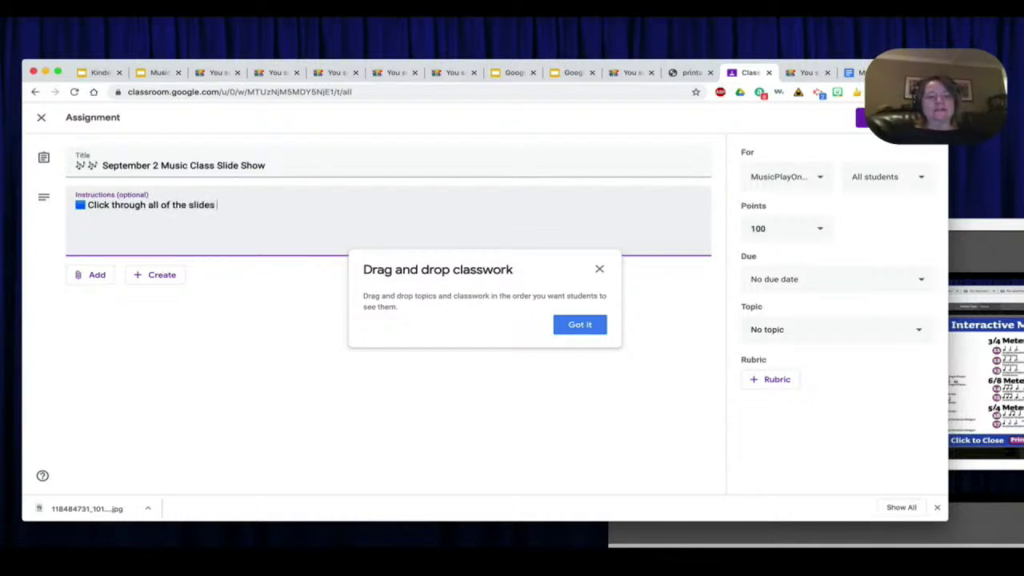
{"action": "type", "text": "s "}
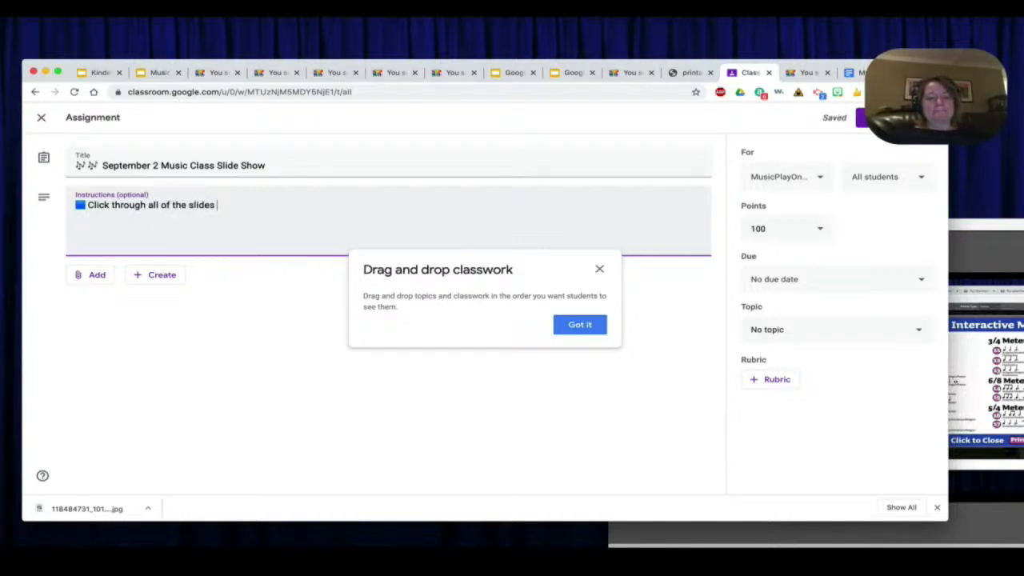
{"action": "type", "text": "in the link below"}
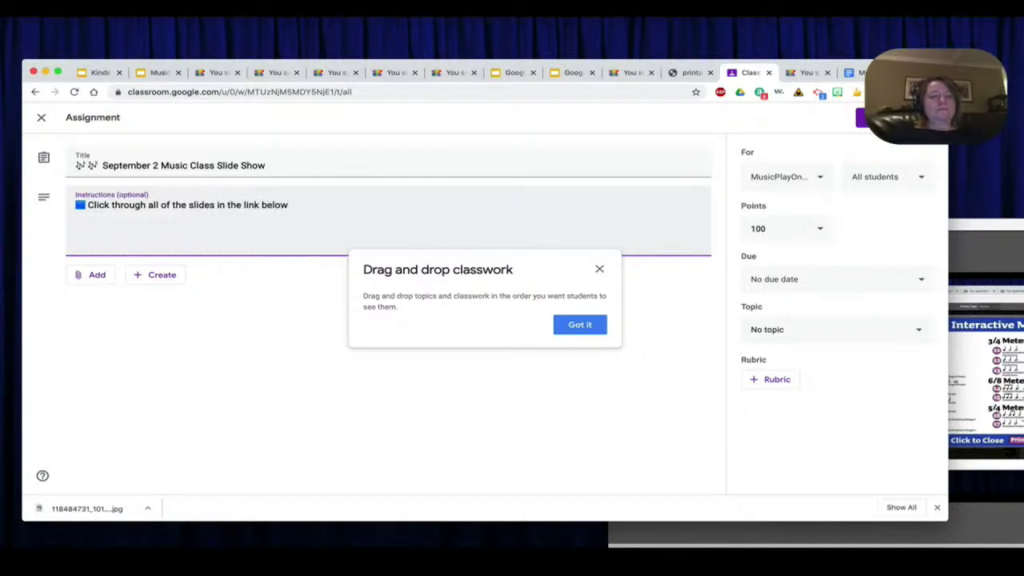
Step: Add a second blue-square instruction line reading "At the end, sort the tempo words from slow to fast"
{"action": "key", "text": "Return"}
{"action": "type", "text": "🟦"}
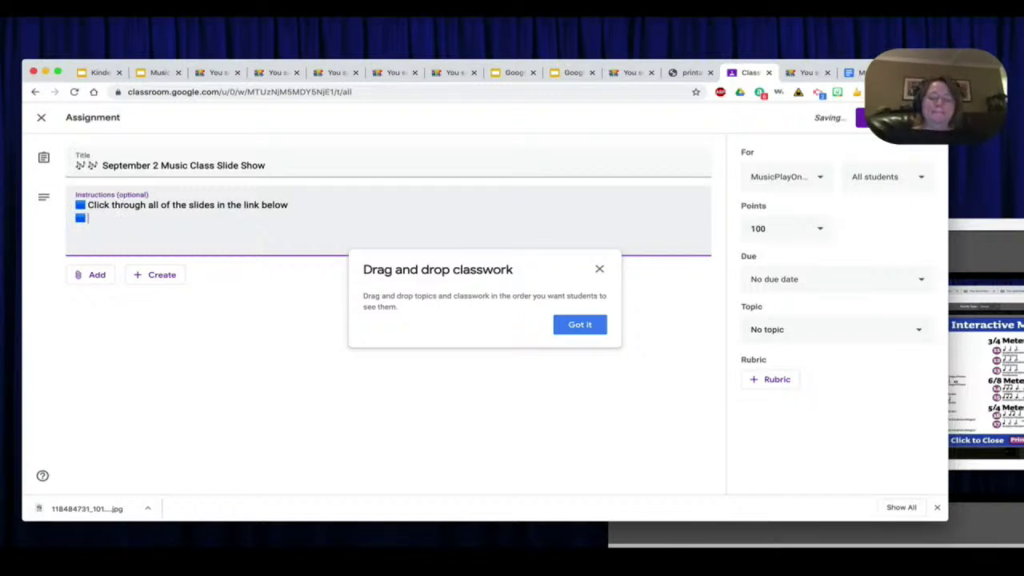
{"action": "type", "text": "A"}
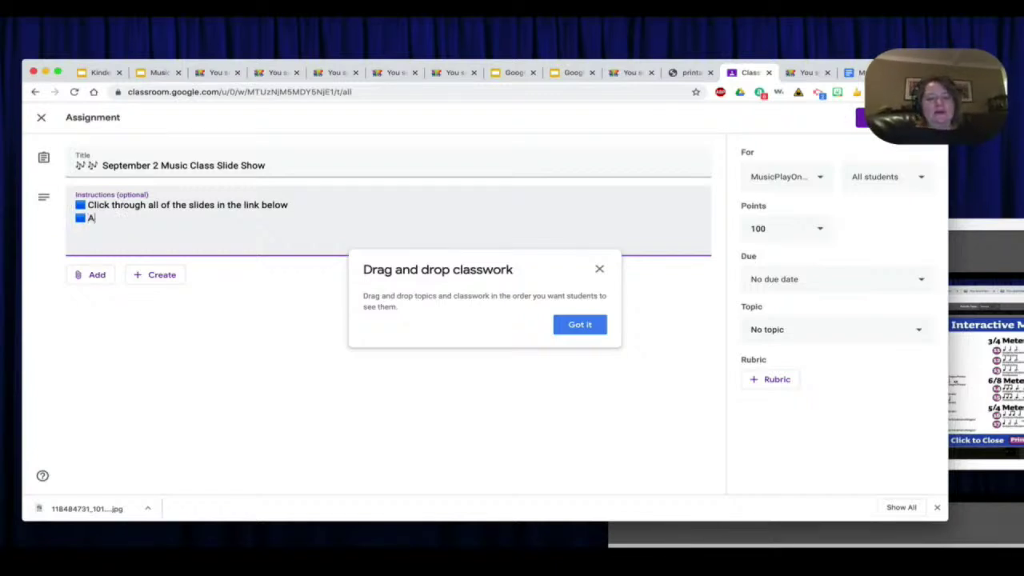
{"action": "type", "text": "t the end, sort "}
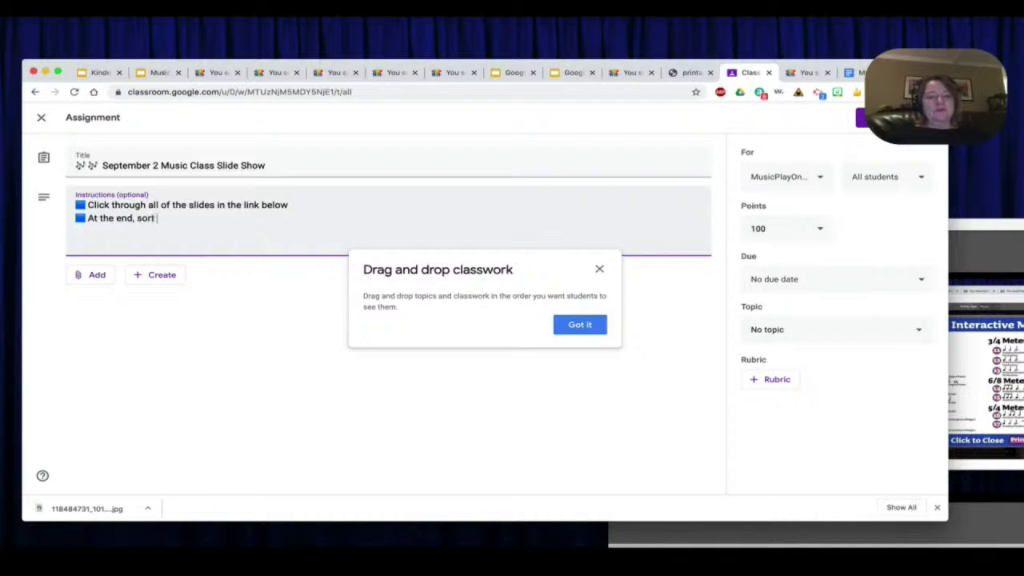
{"action": "type", "text": "the tempo "}
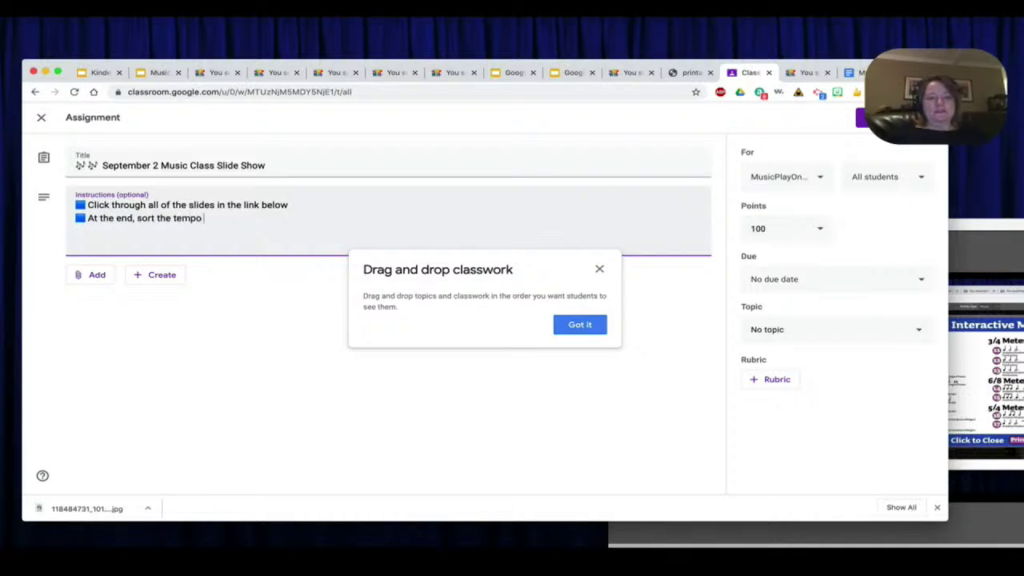
{"action": "type", "text": "words f"}
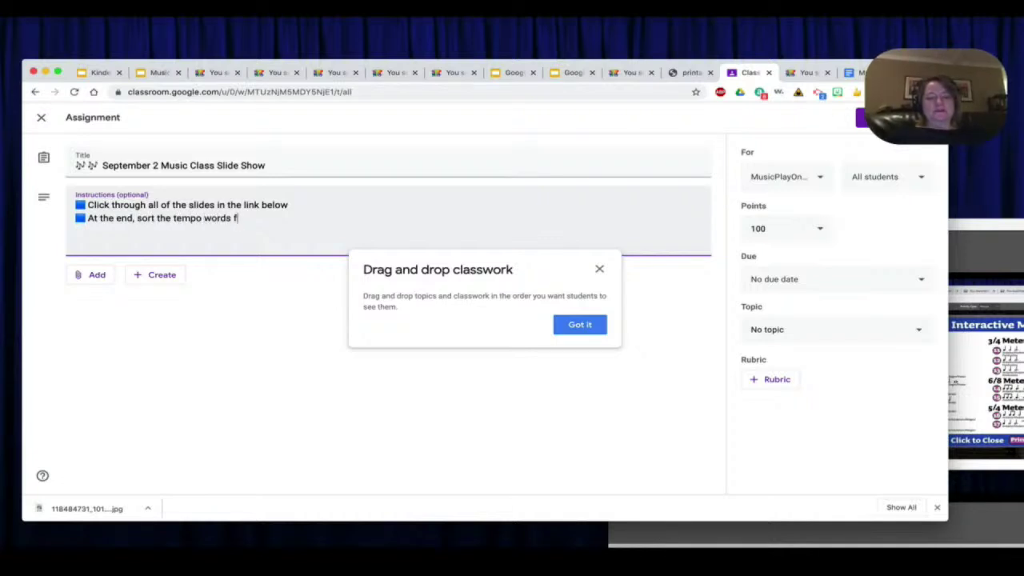
{"action": "type", "text": "rom slow to fast"}
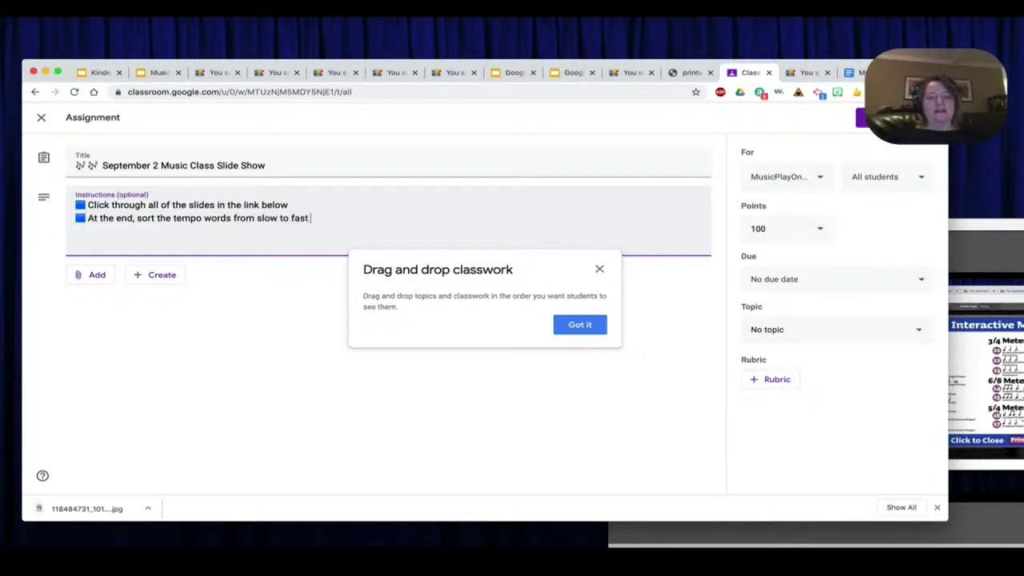
Step: Add a third blue-square instruction line reading "Come back to GoogleClassroom and MARK AS DONE"
{"action": "key", "text": "Return"}
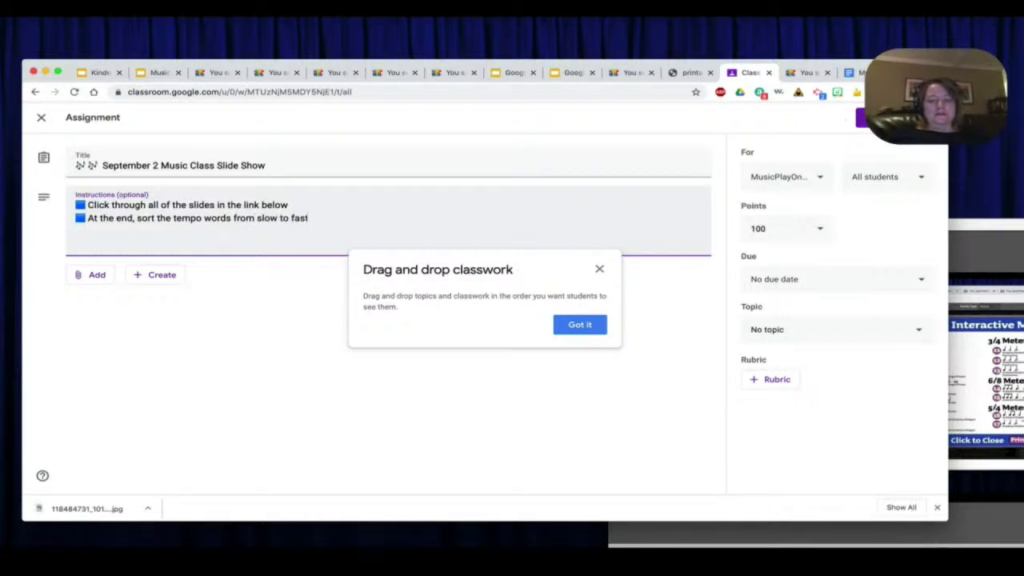
{"action": "type", "text": "🟦"}
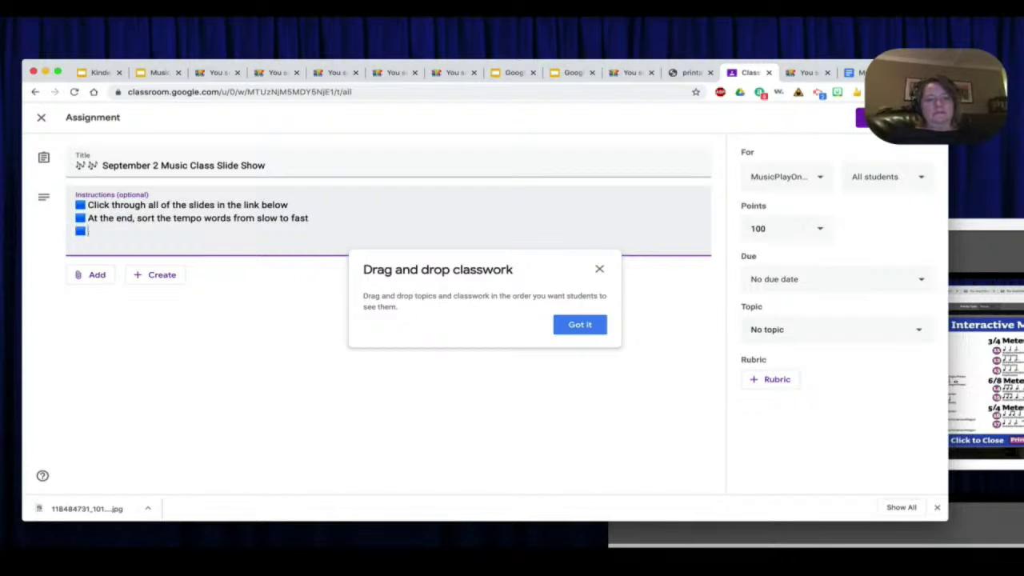
{"action": "type", "text": "come"}
{"action": "key", "text": "BackSpace"}
{"action": "key", "text": "BackSpace"}
{"action": "key", "text": "BackSpace"}
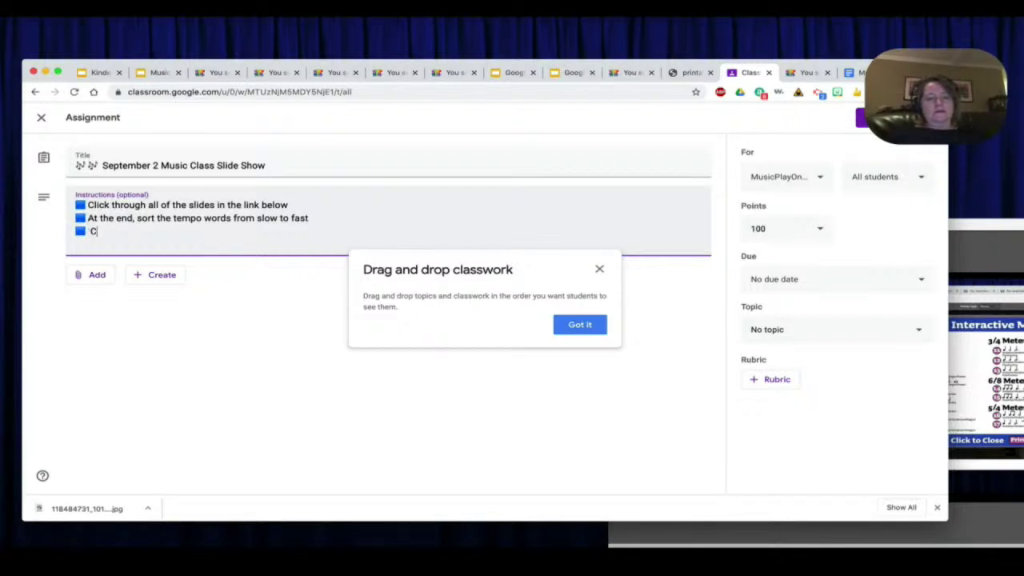
{"action": "type", "text": "ome back to G"}
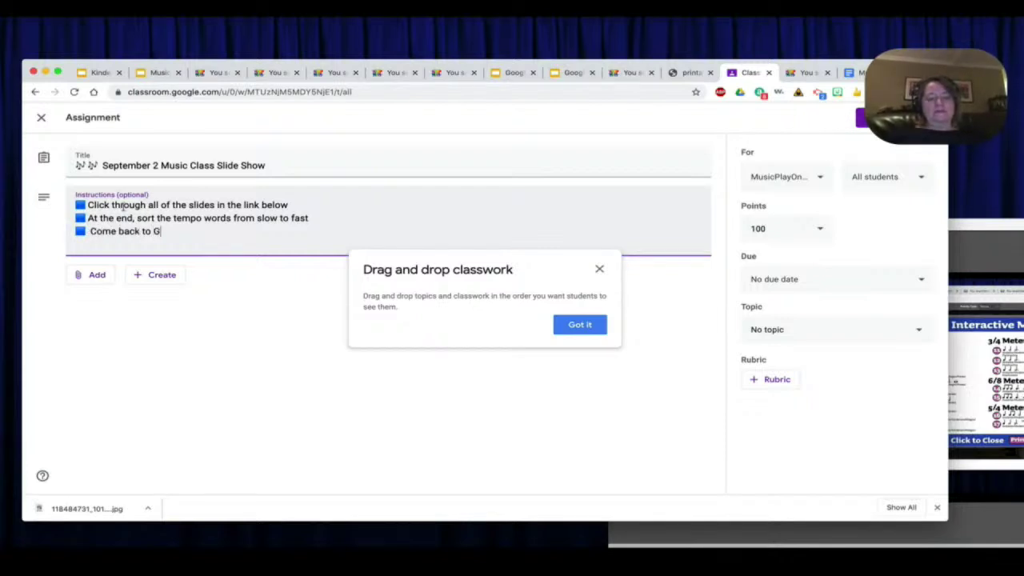
{"action": "type", "text": "oogleClassroom a"}
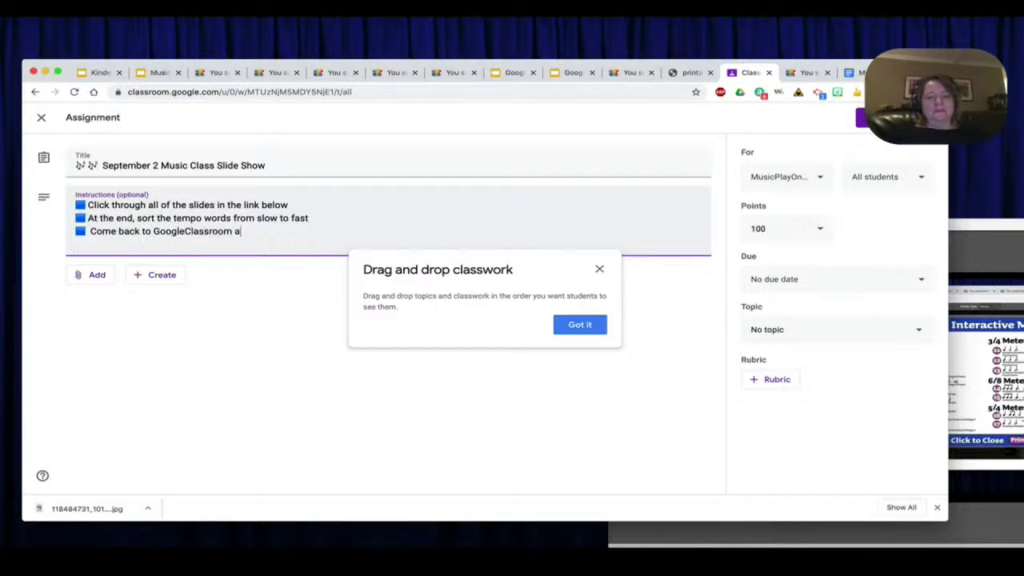
{"action": "type", "text": "nd MARK AS"}
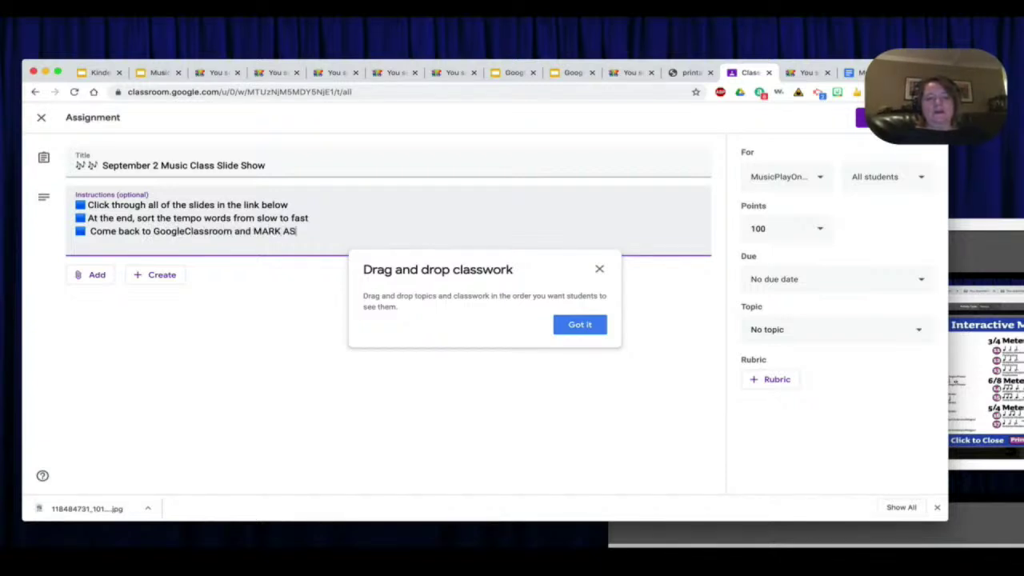
{"action": "type", "text": " DONE"}
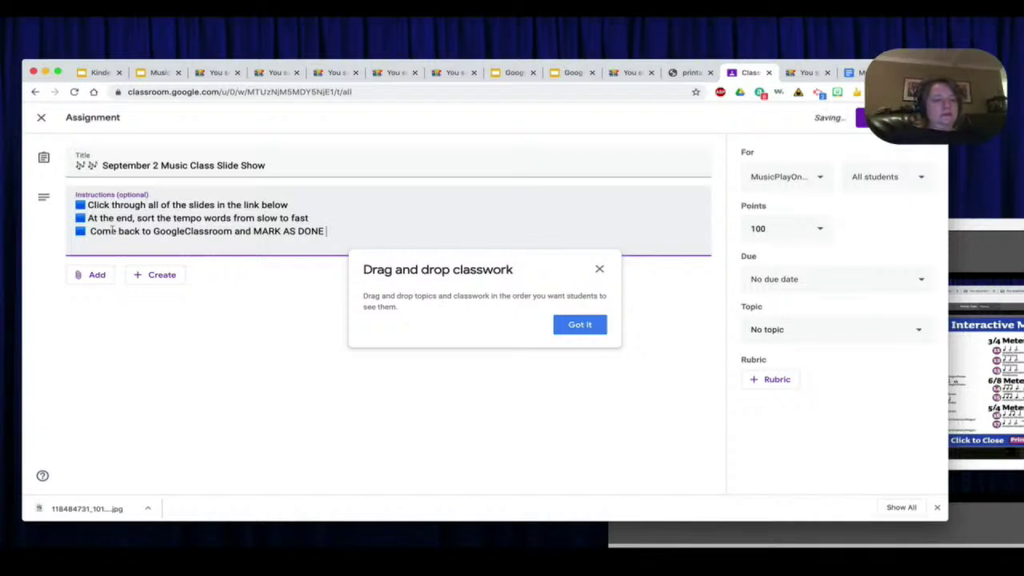
Step: Switch to the MusicPlay and GoogleClassroom presentation in Google Slides and copy its sharing link
{"action": "left_click", "coordinate": [92, 275]}
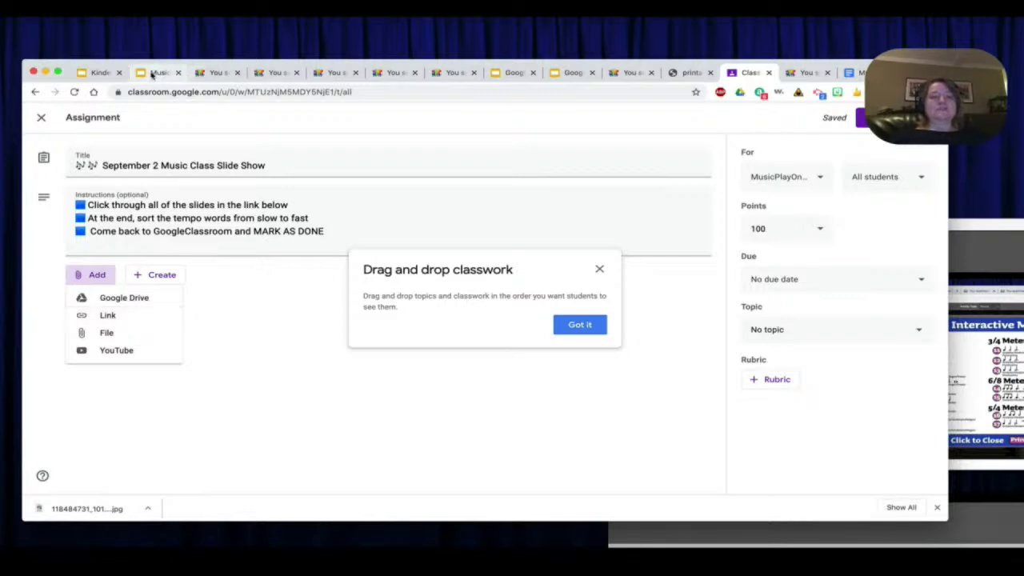
{"action": "left_click", "coordinate": [154, 72]}
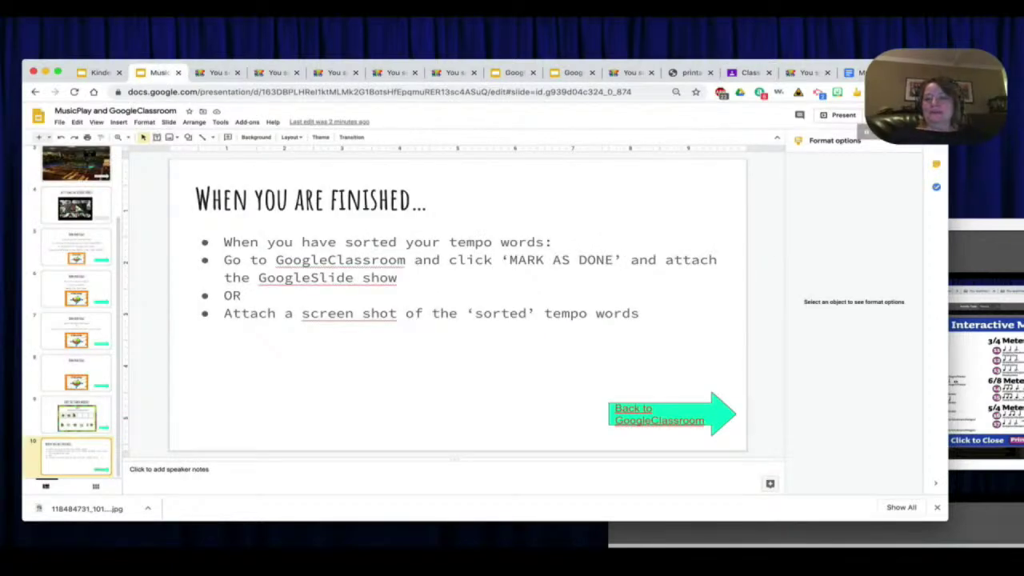
{"action": "left_click", "coordinate": [887, 114]}
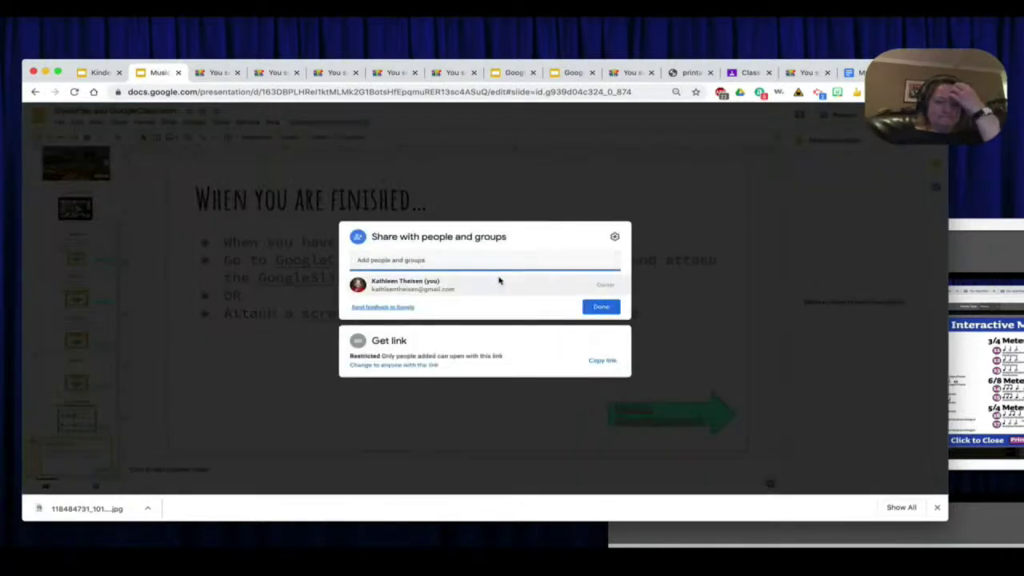
{"action": "left_click", "coordinate": [607, 360]}
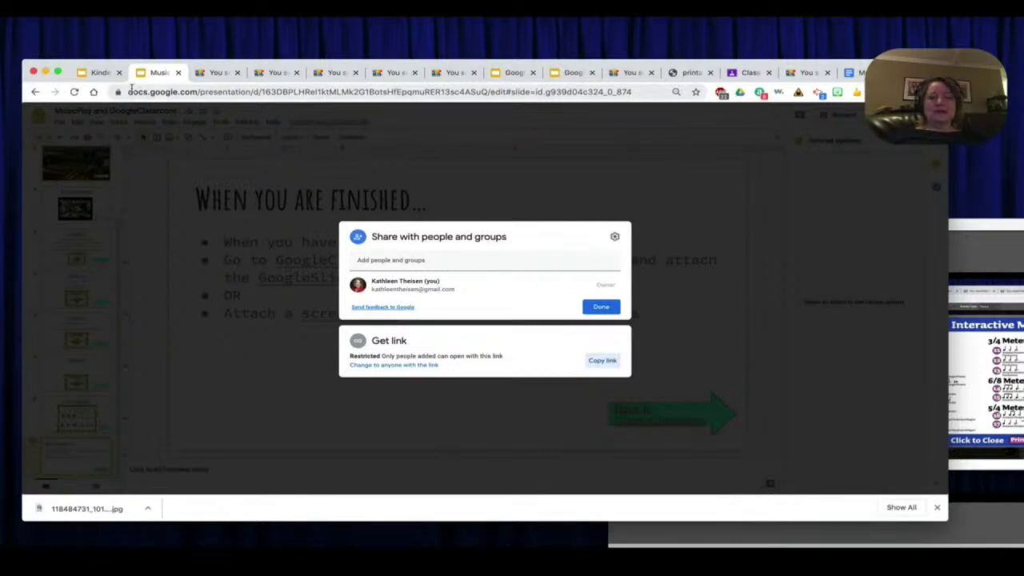
Step: Attach the copied MusicPlay and GoogleClassroom presentation link to the Google Classroom assignment and set it to make a copy for each student
{"action": "left_click", "coordinate": [748, 73]}
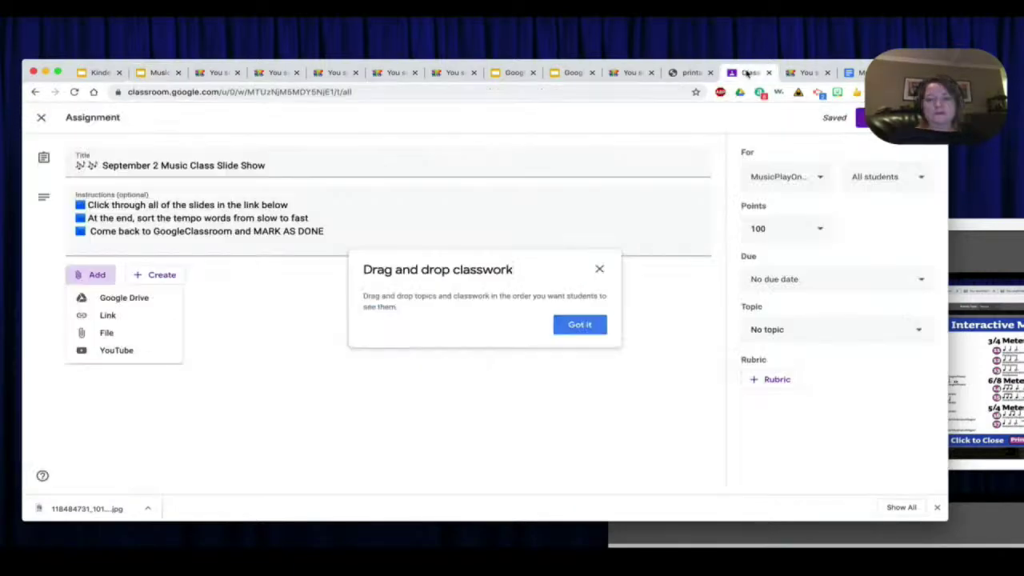
{"action": "left_click", "coordinate": [95, 277]}
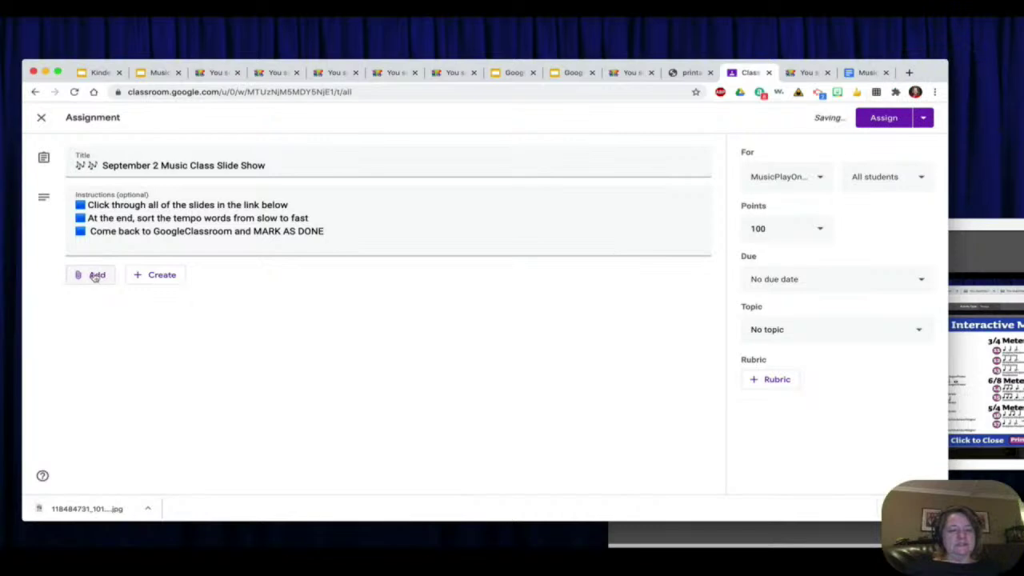
{"action": "left_click", "coordinate": [95, 277]}
{"action": "left_click", "coordinate": [134, 318]}
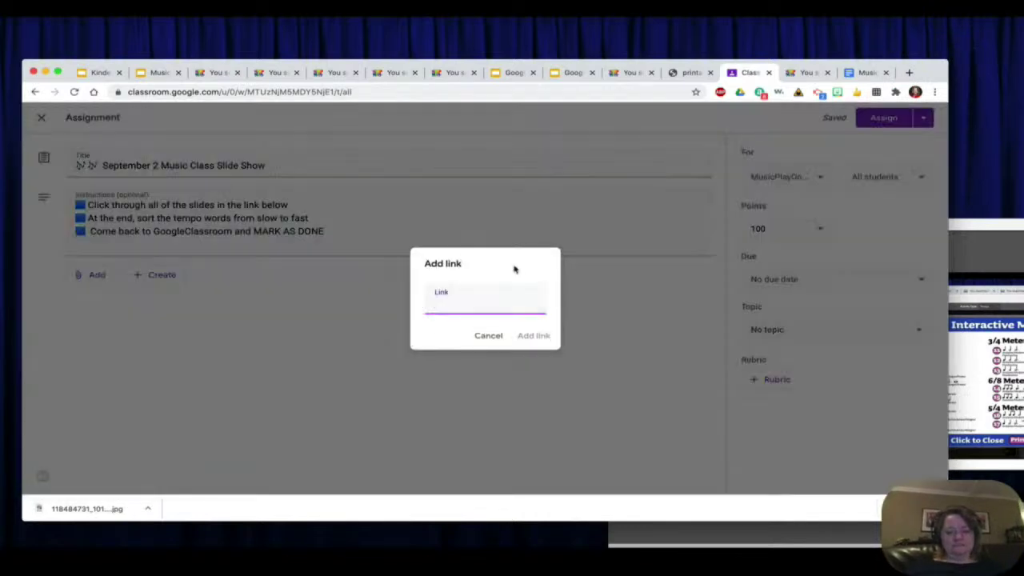
{"action": "key", "text": "ctrl+v"}
{"action": "left_click", "coordinate": [533, 336]}
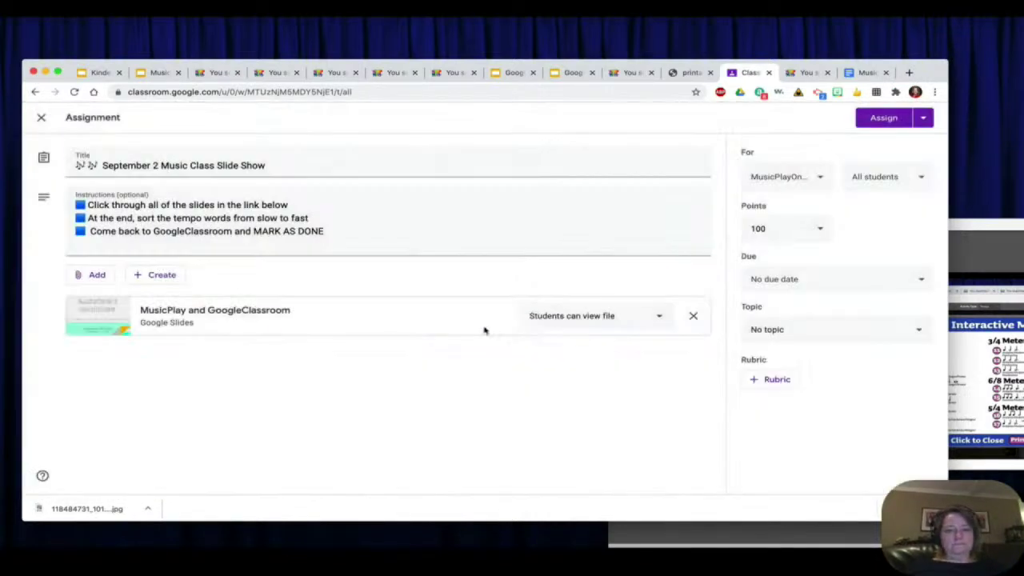
{"action": "left_click", "coordinate": [654, 321]}
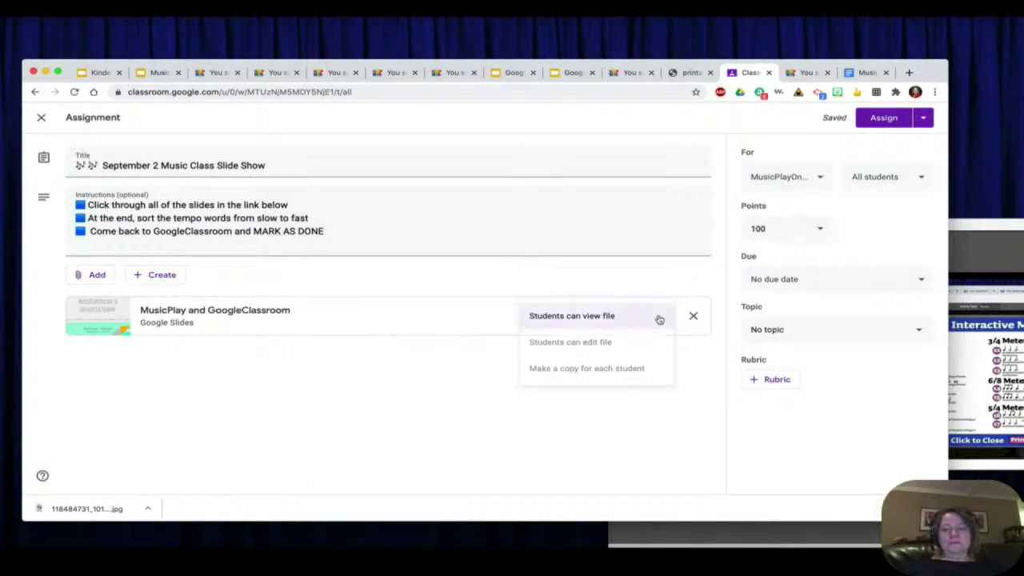
{"action": "left_click", "coordinate": [604, 372]}
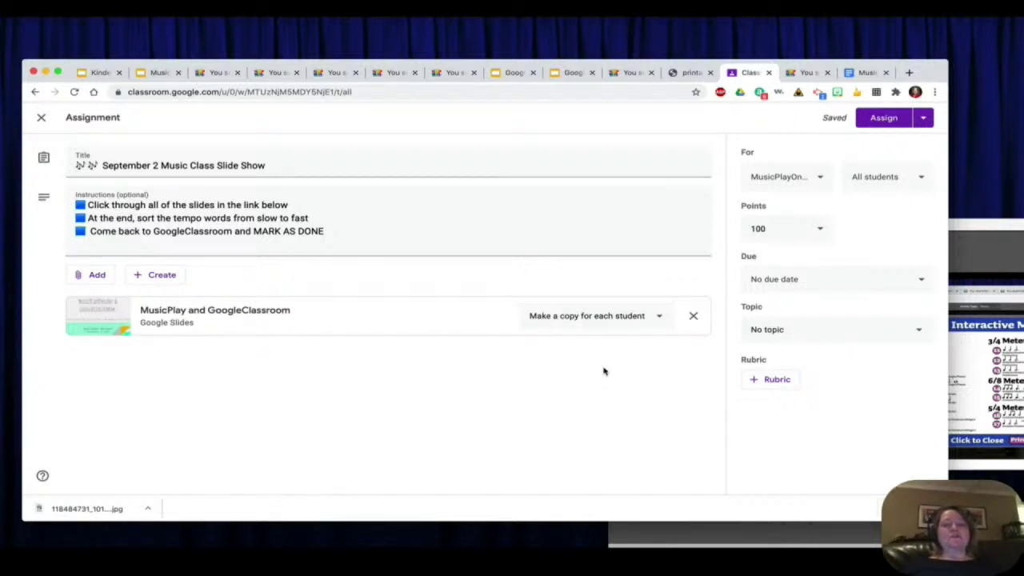
Step: Set the assignment's due date to Sep 2, 2020 and file it under the Music Classes topic
{"action": "left_click", "coordinate": [818, 282]}
{"action": "left_click", "coordinate": [807, 317]}
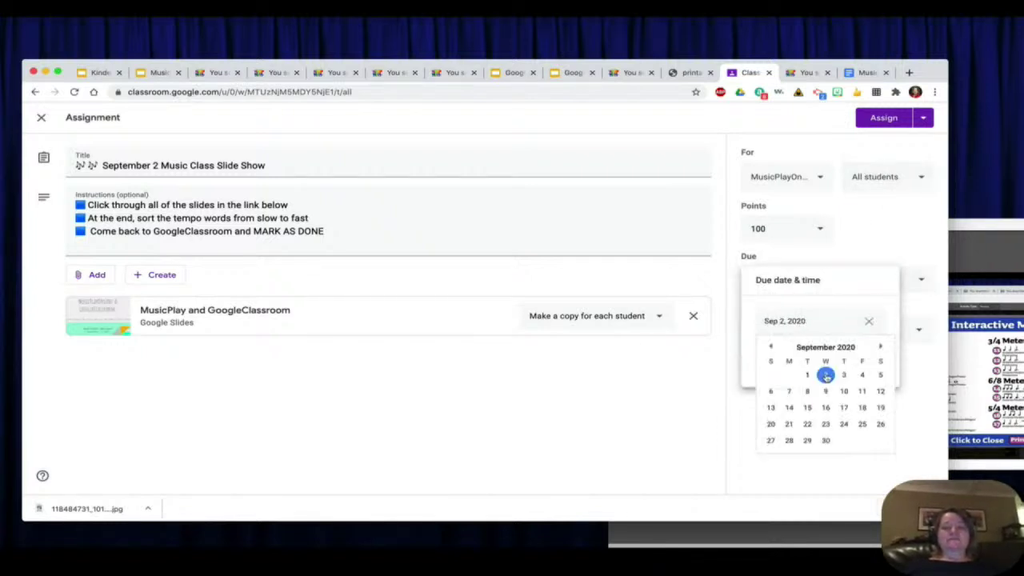
{"action": "left_click", "coordinate": [826, 373]}
{"action": "left_click", "coordinate": [849, 230]}
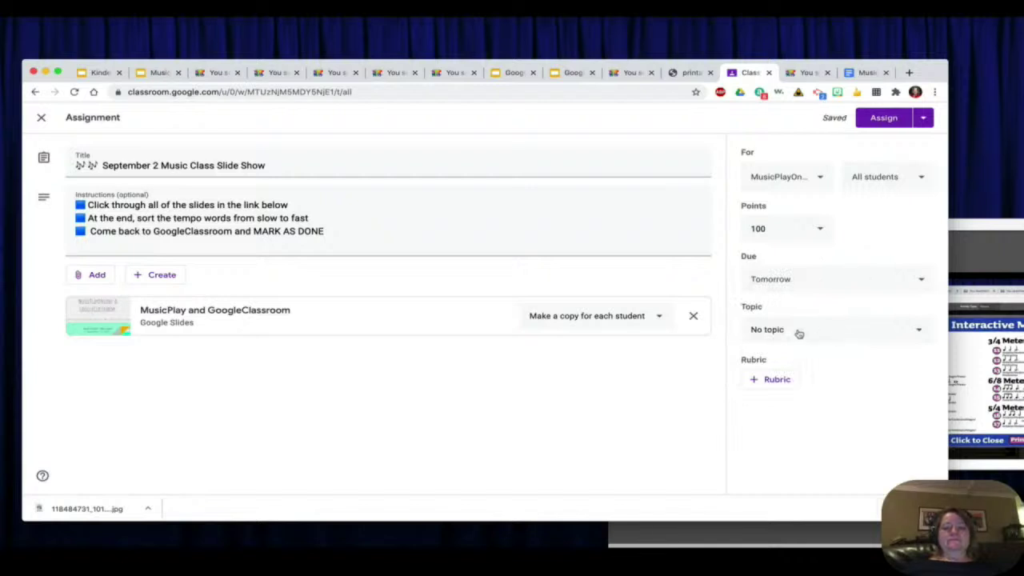
{"action": "left_click", "coordinate": [798, 334]}
{"action": "left_click", "coordinate": [788, 394]}
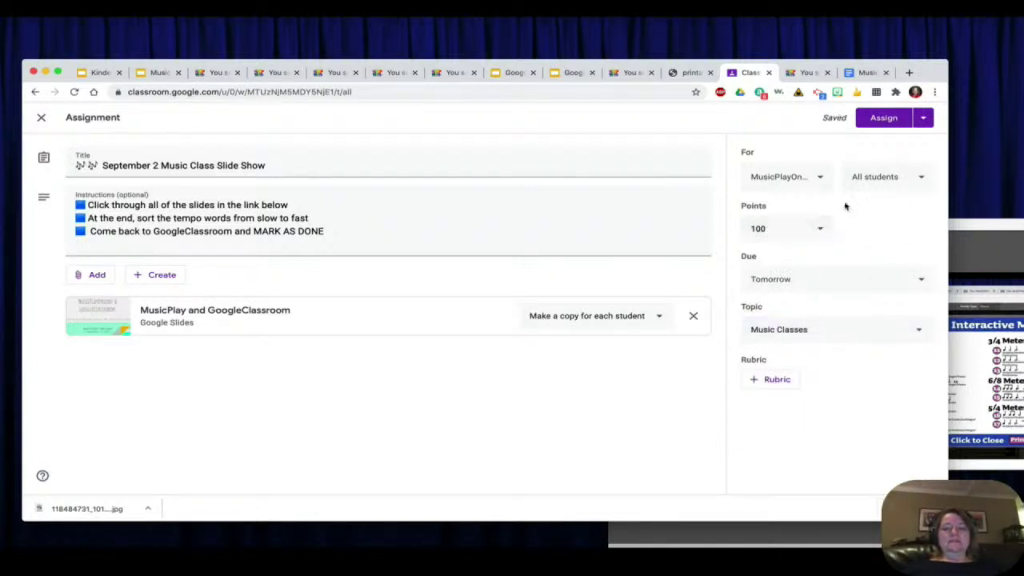
Step: Review the class and student recipient options and assign the September 2 Music Class Slide Show
{"action": "left_click", "coordinate": [820, 184]}
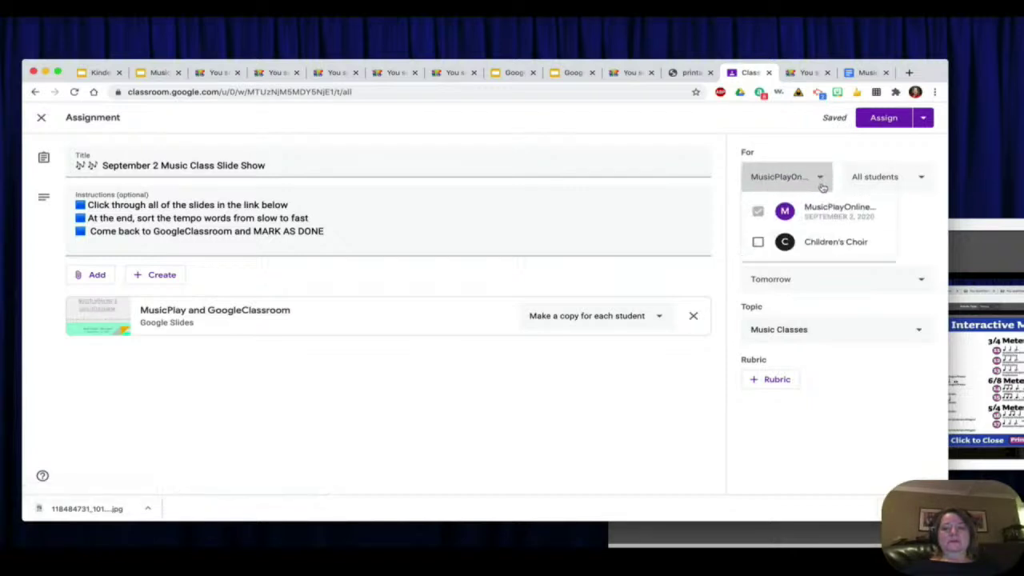
{"action": "left_click", "coordinate": [807, 150]}
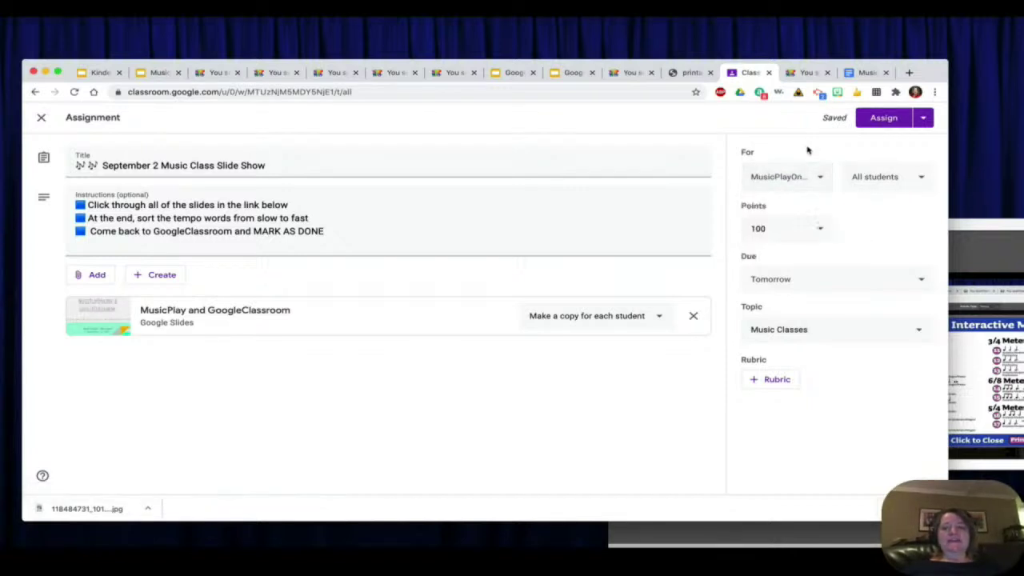
{"action": "left_click", "coordinate": [887, 176]}
{"action": "left_click", "coordinate": [841, 152]}
{"action": "left_click", "coordinate": [924, 120]}
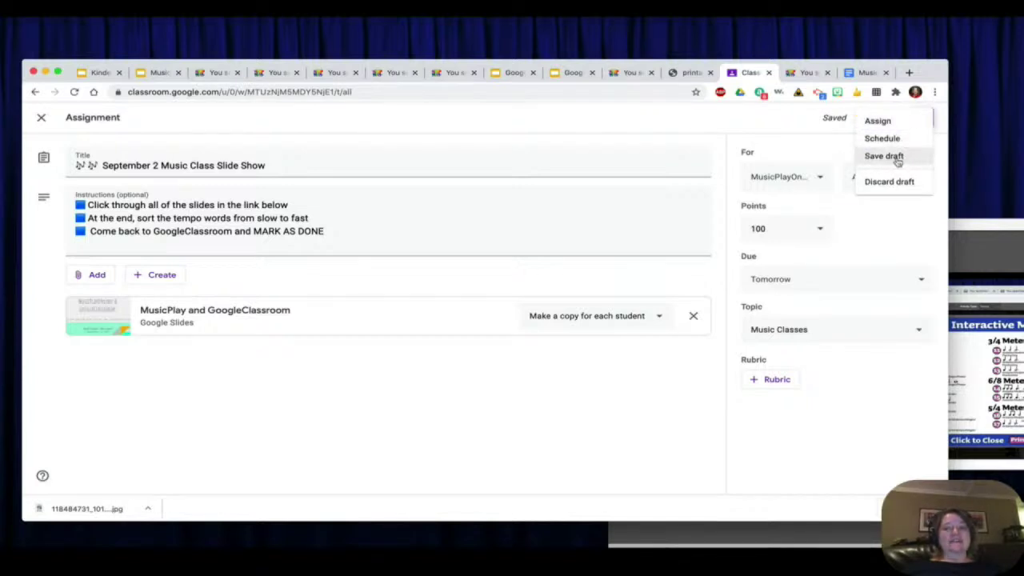
{"action": "left_click", "coordinate": [884, 122]}
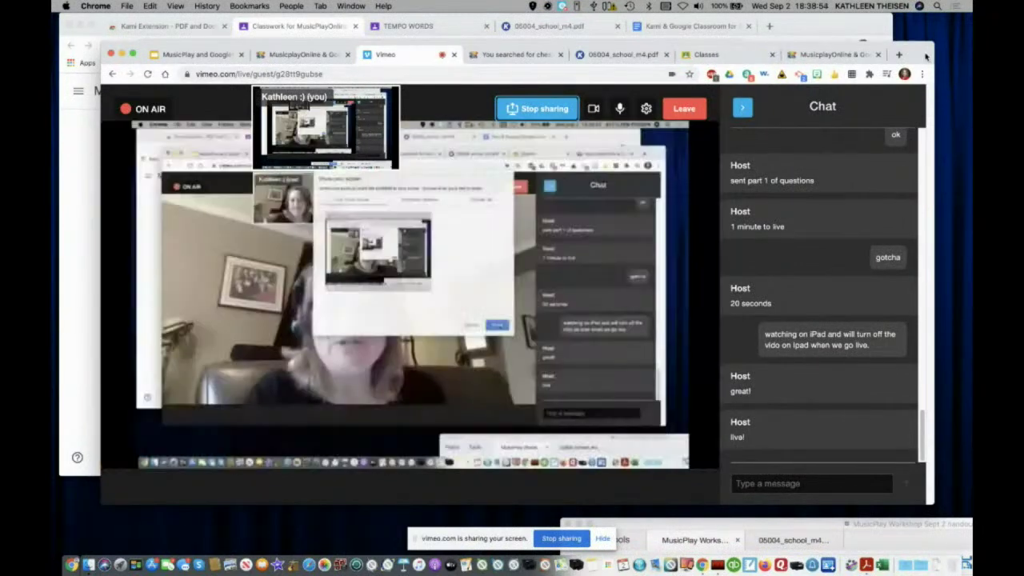
Step: Open the Tempo Worksheet from the Chester song's printables in MusicplayOnline and download it as a PDF
{"action": "left_click", "coordinate": [292, 54]}
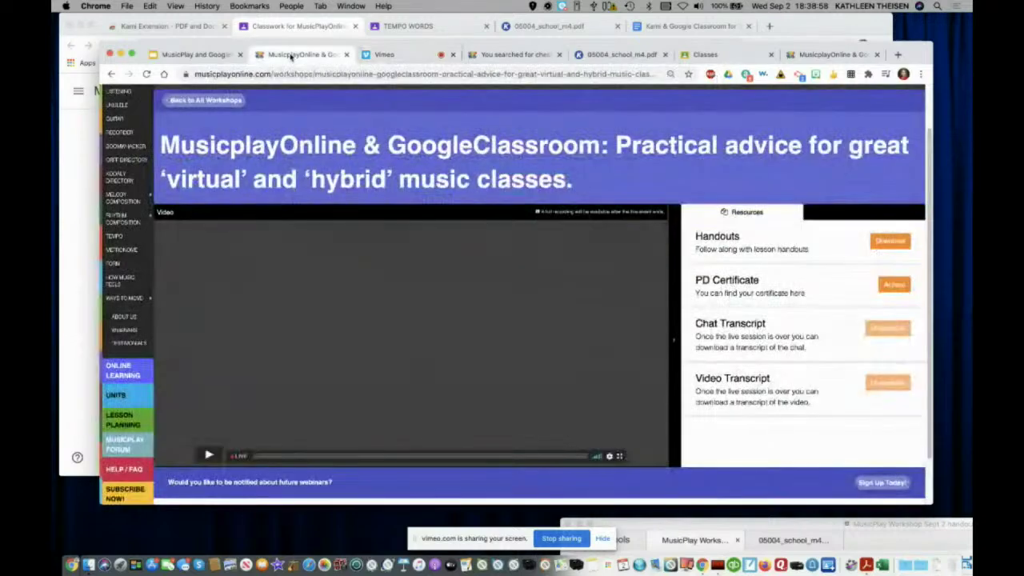
{"action": "left_click", "coordinate": [517, 55]}
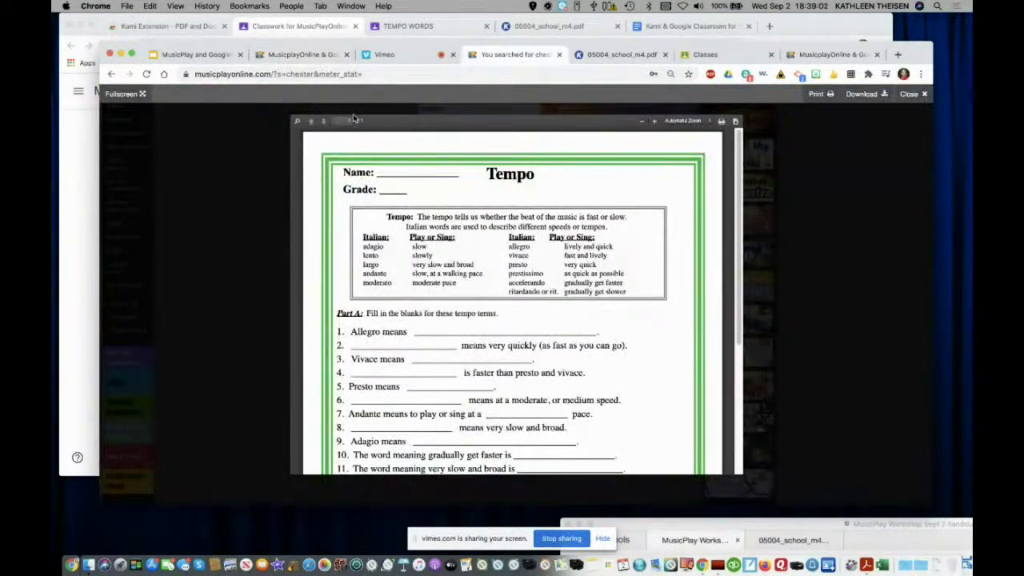
{"action": "left_click", "coordinate": [924, 95]}
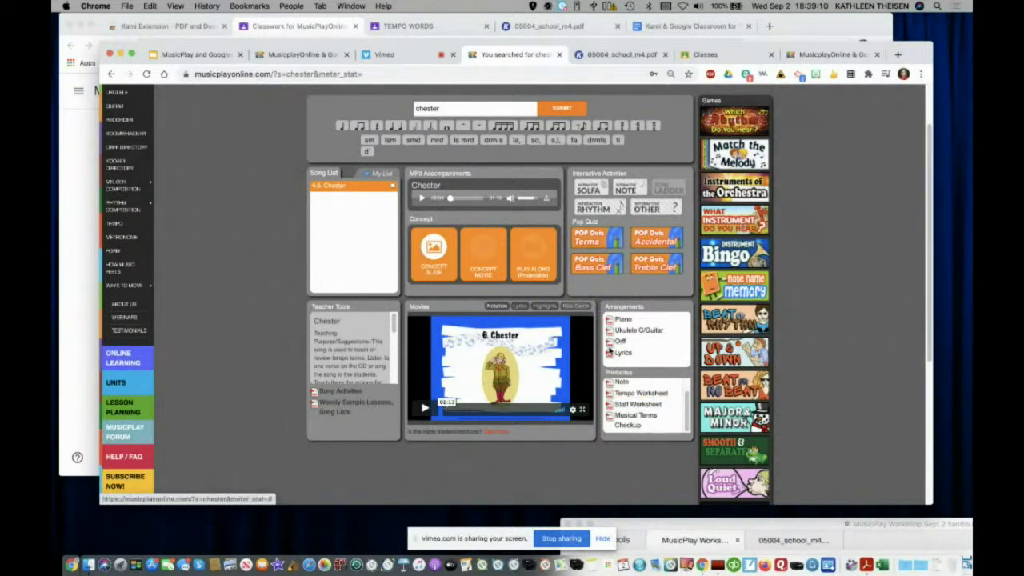
{"action": "left_click", "coordinate": [640, 406]}
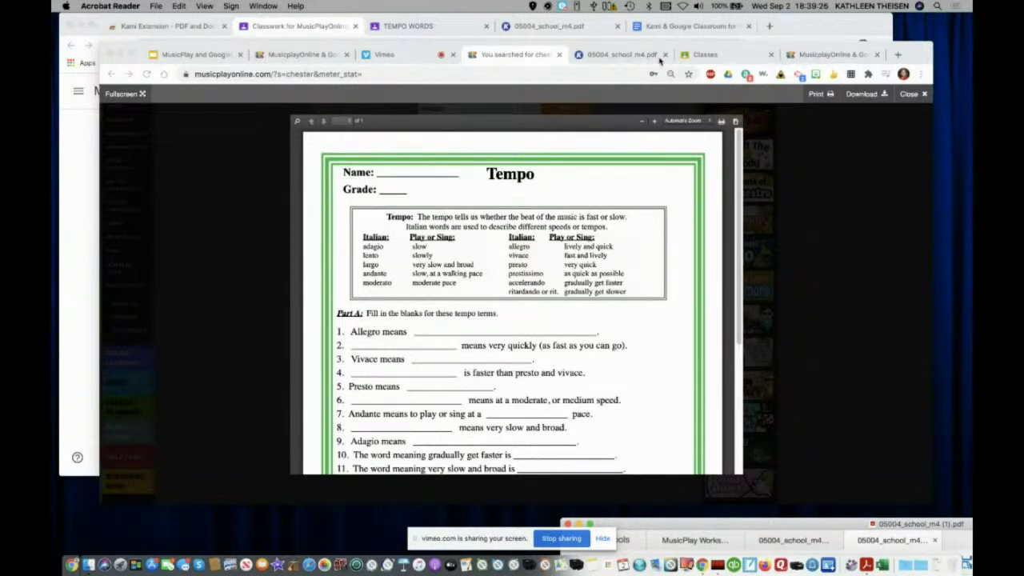
Step: Move the Tempo PDF window aside and bring the MusicPlayOnline Workshop Class classwork page to the front
{"action": "left_click", "coordinate": [807, 27]}
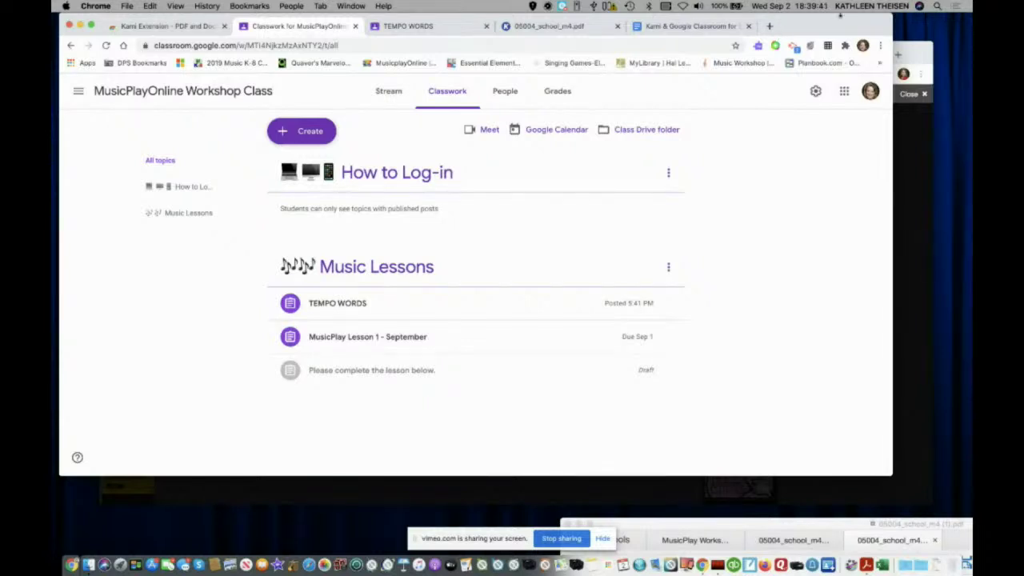
{"action": "left_click_drag", "start_coordinate": [819, 29], "coordinate": [821, 29]}
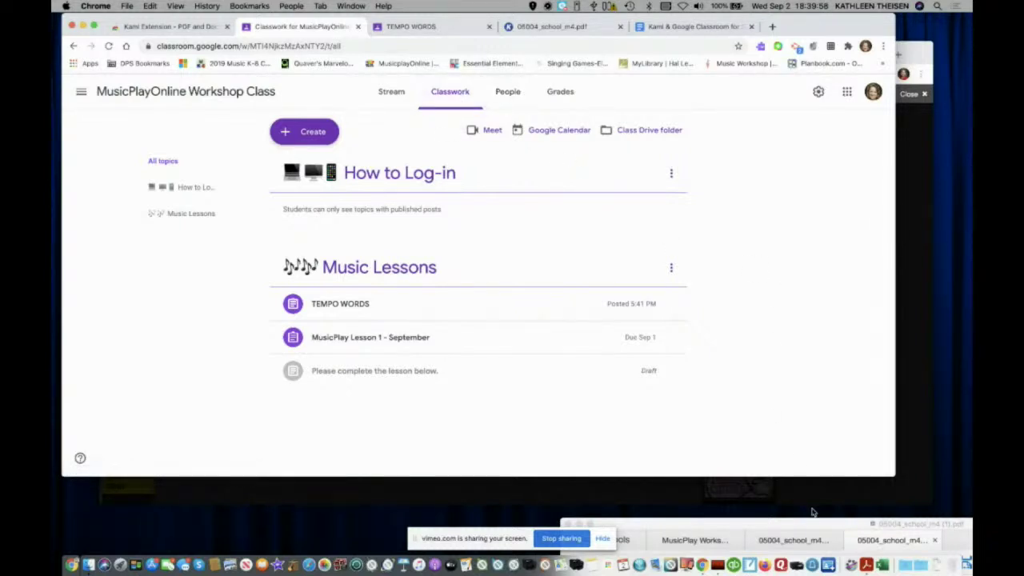
{"action": "left_click_drag", "start_coordinate": [817, 525], "coordinate": [928, 351]}
{"action": "left_click", "coordinate": [916, 328]}
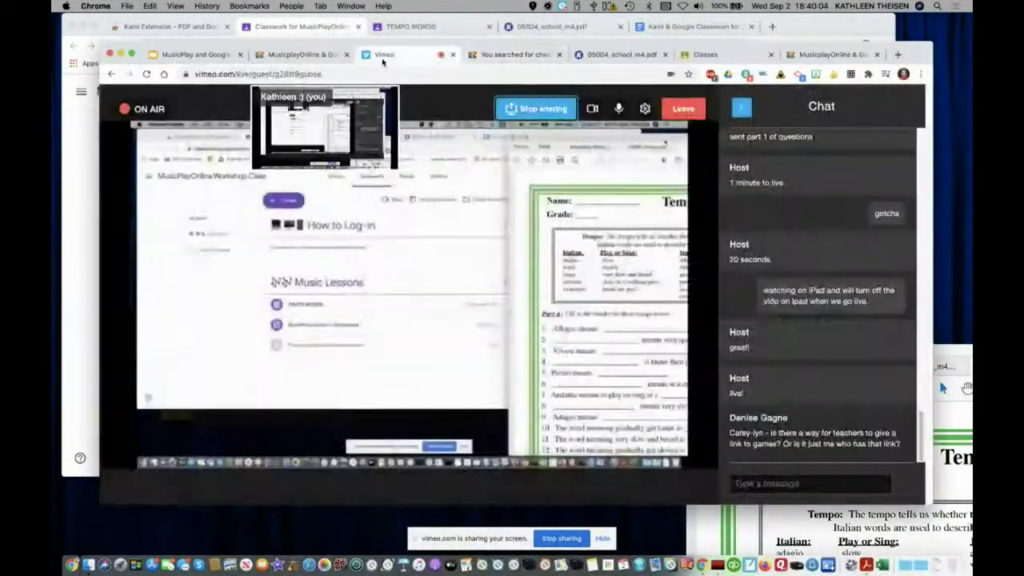
{"action": "left_click", "coordinate": [809, 35]}
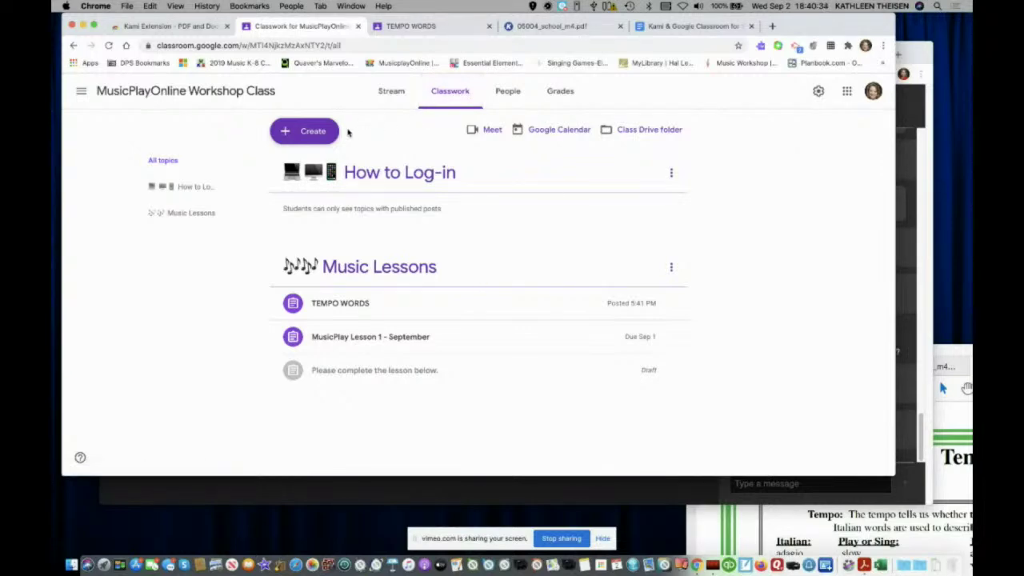
Step: Show the classwork creation options and examine the downloaded Tempo worksheet in Acrobat Reader
{"action": "left_click", "coordinate": [307, 134]}
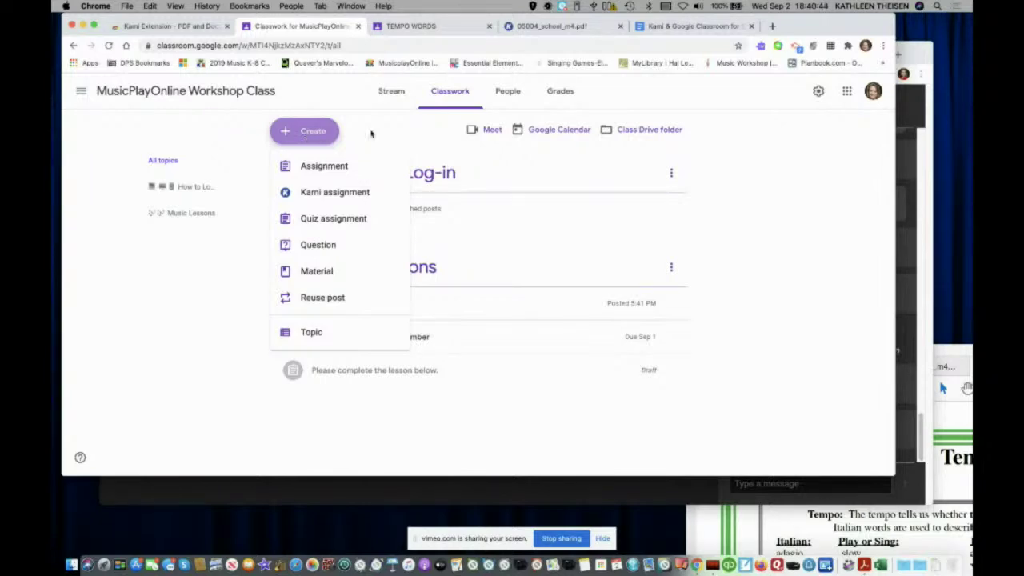
{"action": "left_click_drag", "start_coordinate": [964, 351], "coordinate": [790, 292]}
{"action": "double_click", "coordinate": [790, 292]}
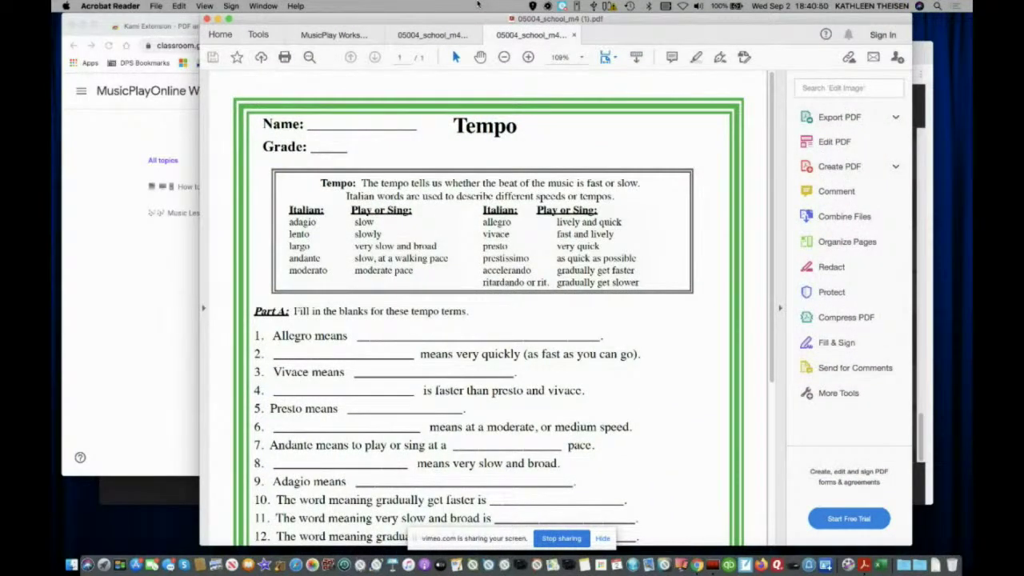
{"action": "left_click_drag", "start_coordinate": [476, 17], "coordinate": [965, 534]}
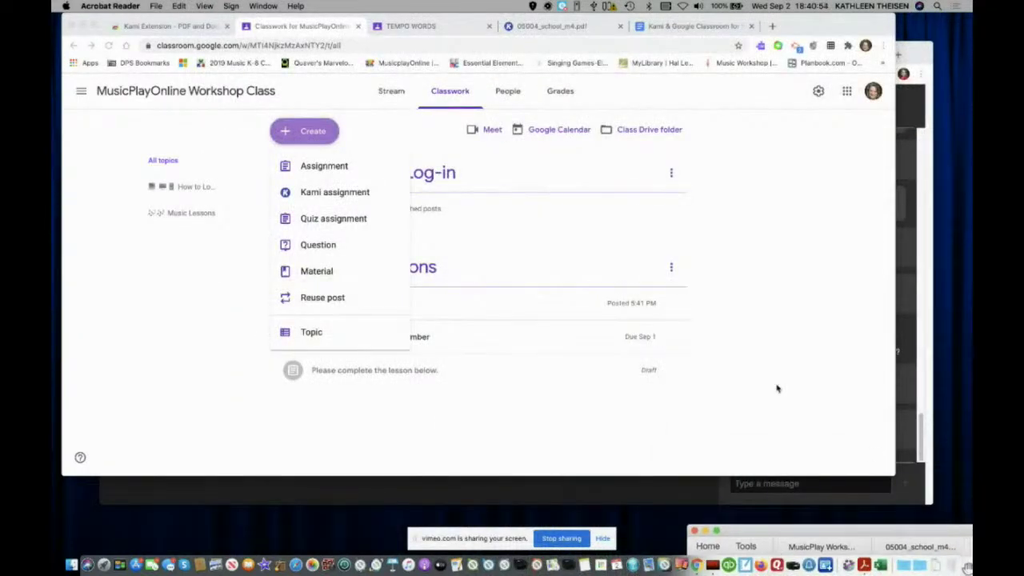
Step: View the Kami Extension page in the Chrome Web Store and search the installed Chrome extensions for "kami"
{"action": "left_click", "coordinate": [318, 195]}
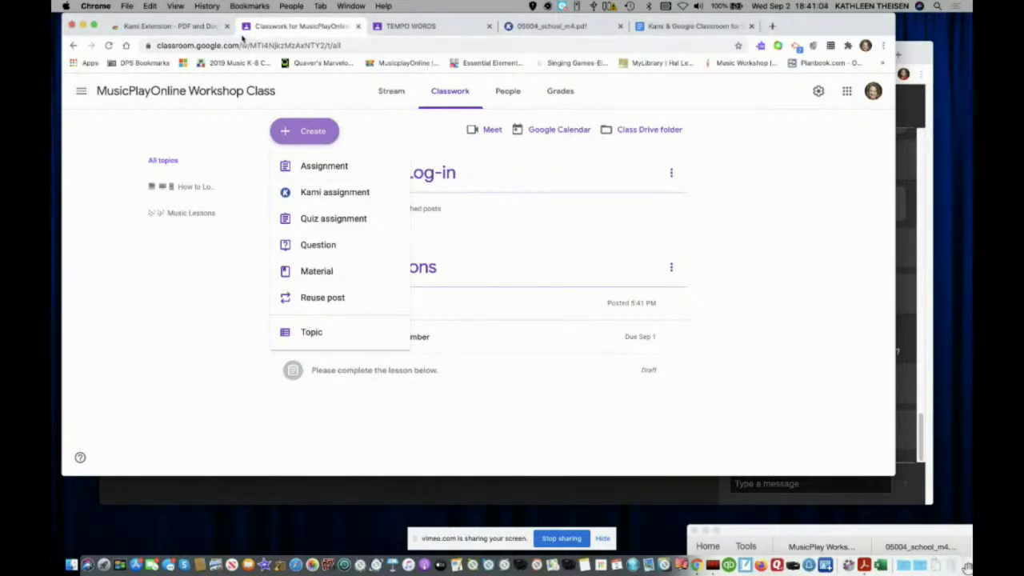
{"action": "left_click", "coordinate": [163, 27]}
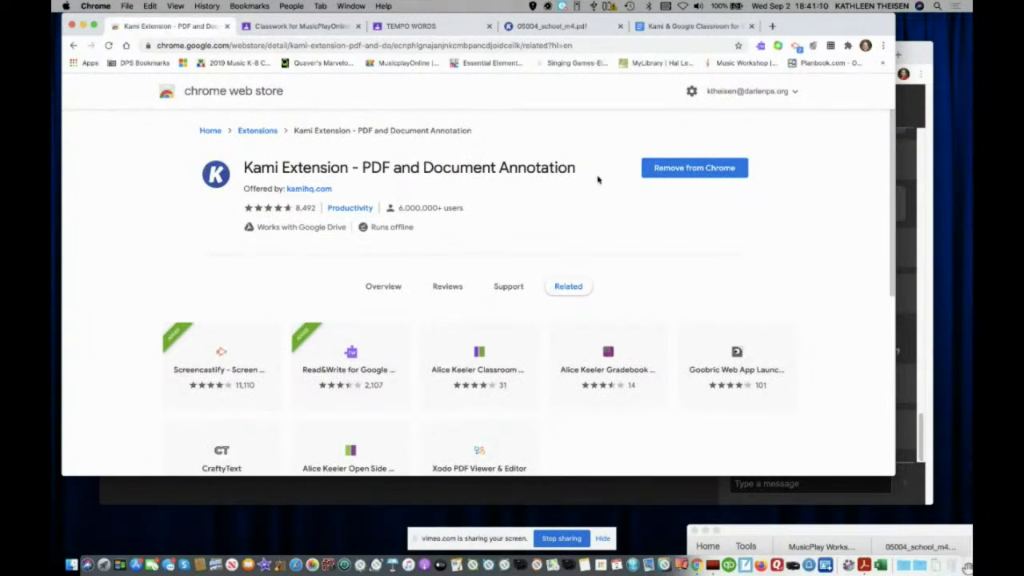
{"action": "left_click", "coordinate": [848, 47]}
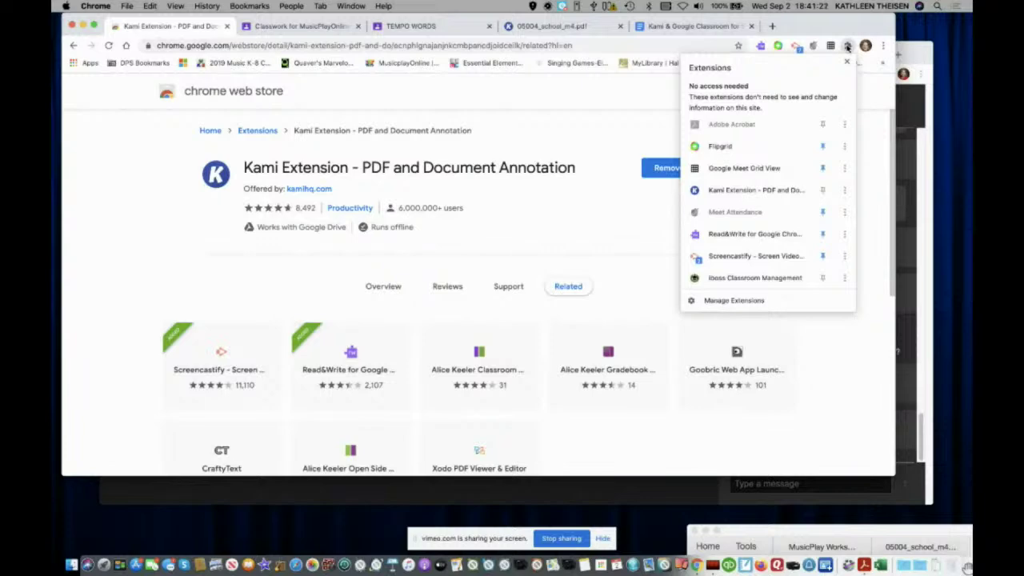
{"action": "left_click", "coordinate": [730, 300]}
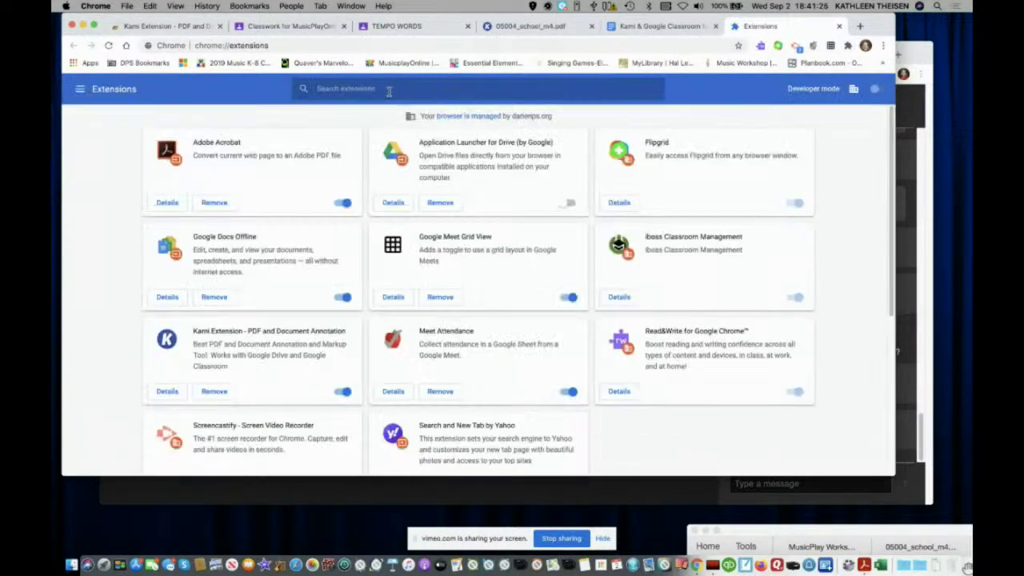
{"action": "type", "text": "kami"}
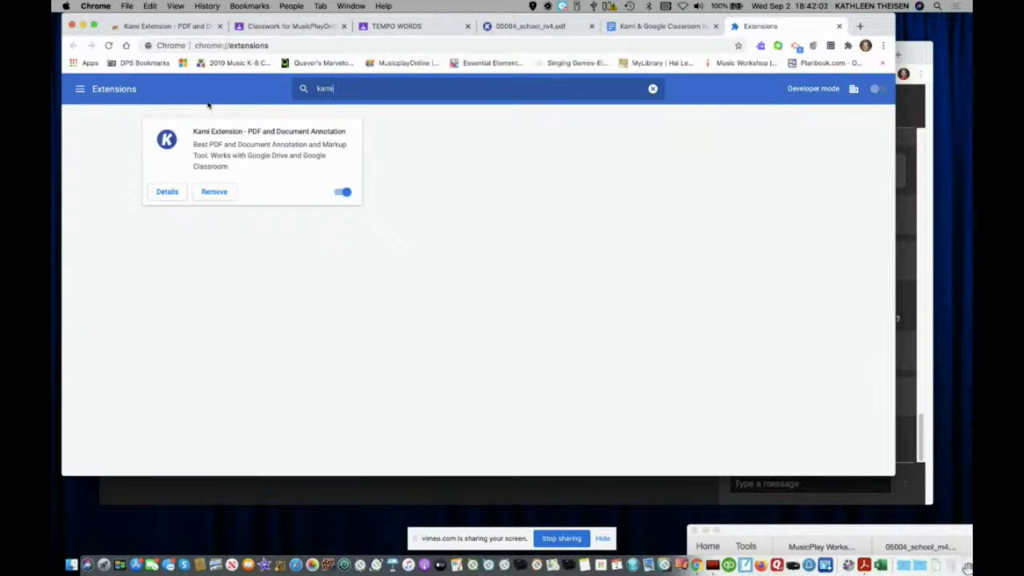
Step: View the annotated 05004_school_m4.pdf in Kami and start a new Kami assignment in the MusicPlayOnline Workshop Class
{"action": "left_click", "coordinate": [535, 26]}
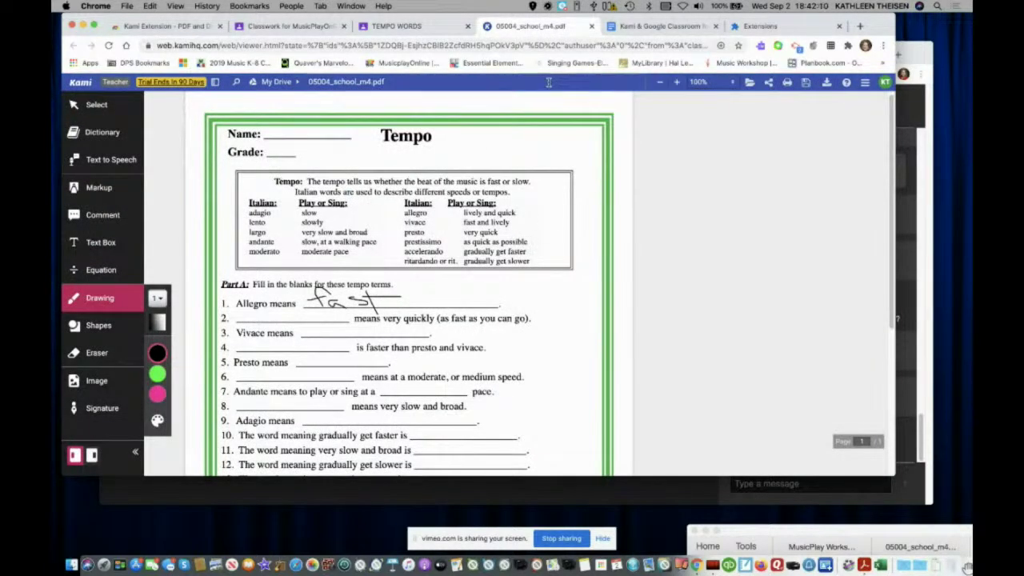
{"action": "left_click", "coordinate": [286, 28]}
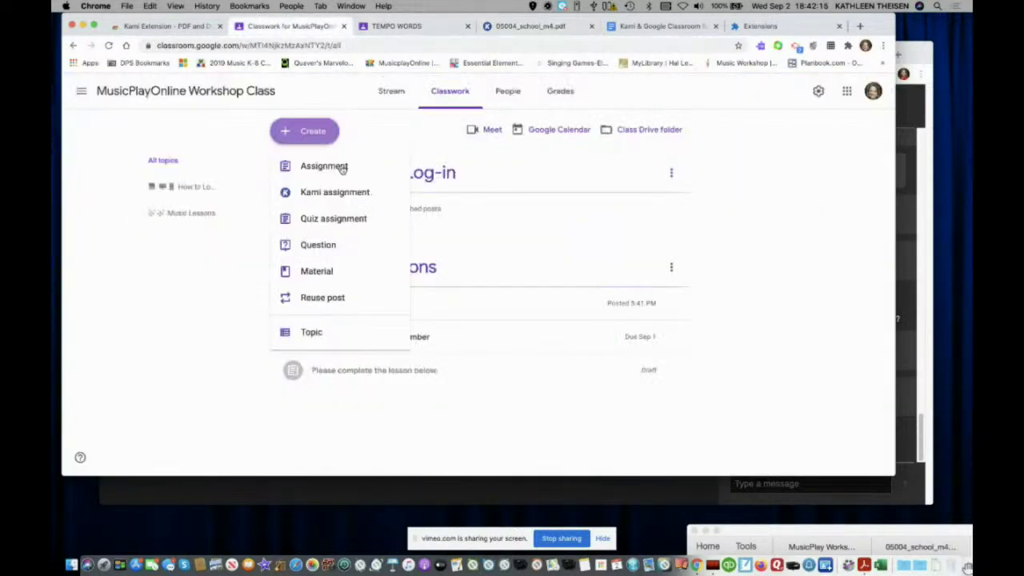
{"action": "left_click", "coordinate": [411, 124]}
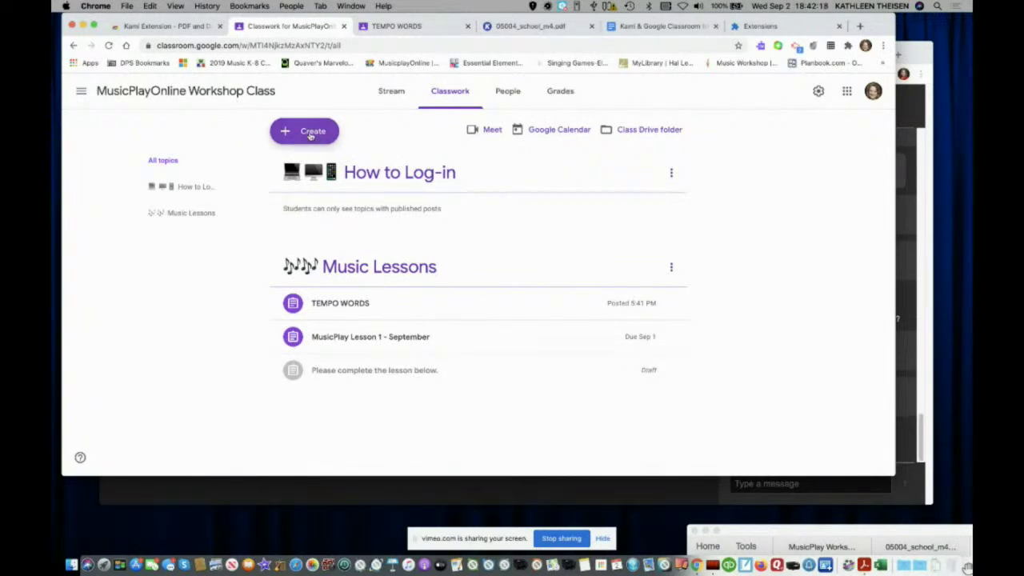
{"action": "left_click", "coordinate": [310, 134]}
{"action": "left_click", "coordinate": [316, 193]}
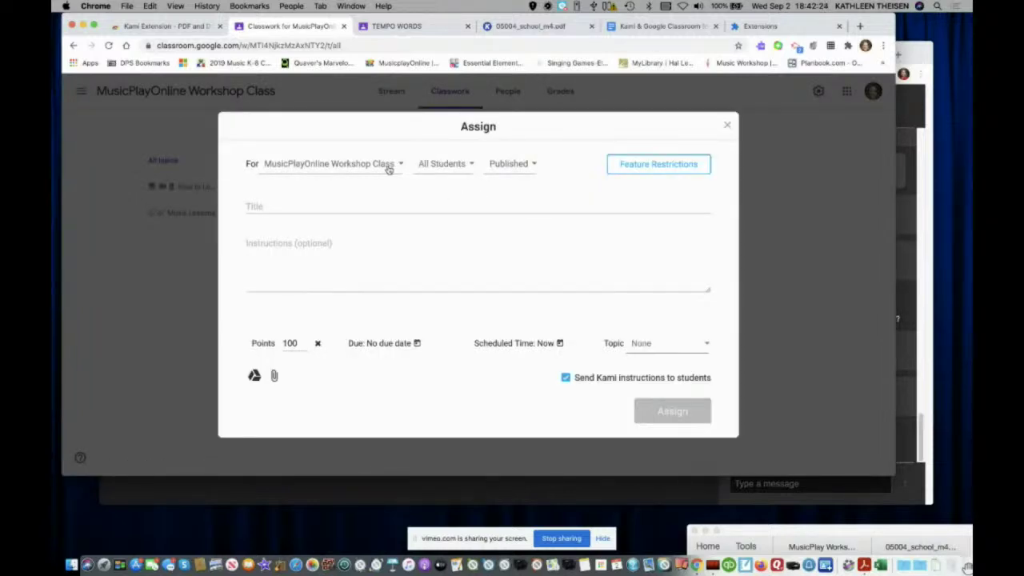
Step: Review the class, student and publishing status choices available for the new Kami assignment
{"action": "left_click", "coordinate": [391, 165]}
{"action": "scroll", "coordinate": [364, 222], "scroll_direction": "down", "scroll_amount": 5}
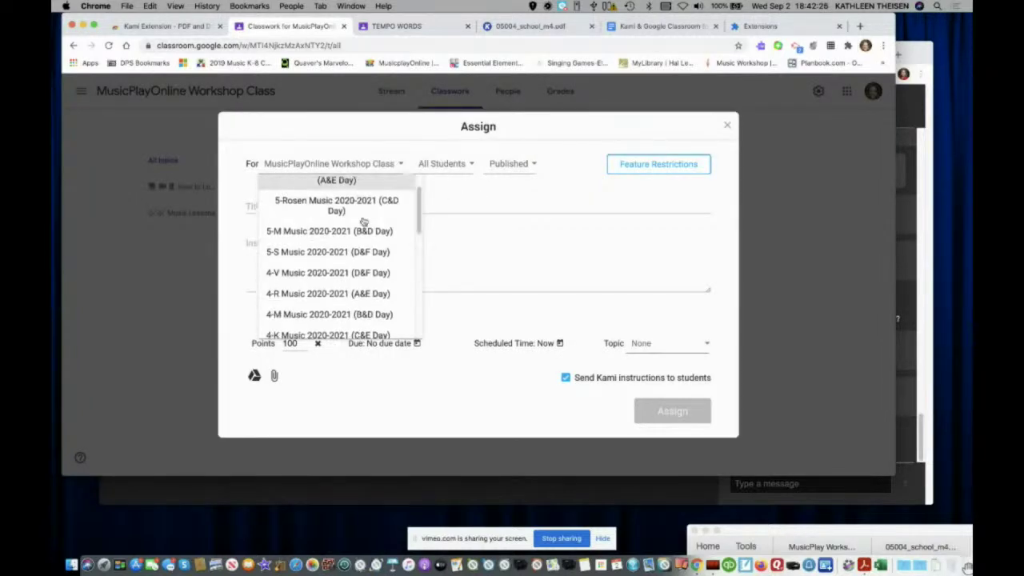
{"action": "scroll", "coordinate": [364, 221], "scroll_direction": "up", "scroll_amount": 5}
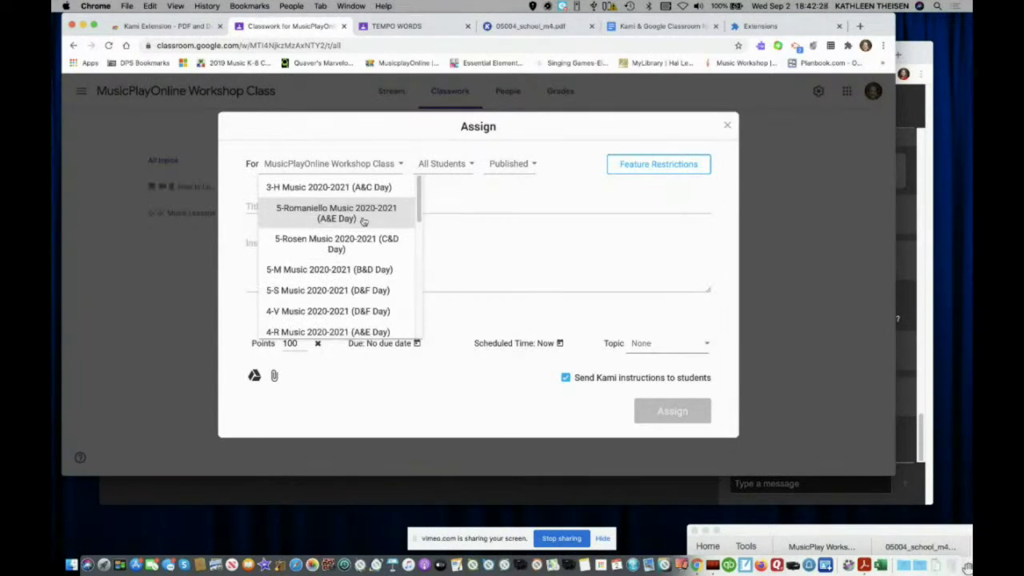
{"action": "left_click", "coordinate": [348, 146]}
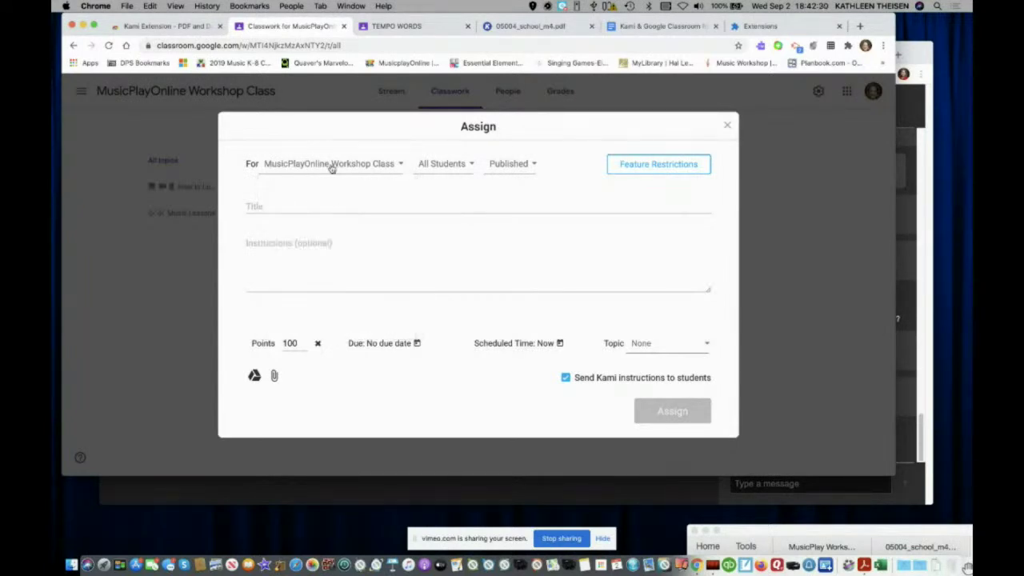
{"action": "left_click", "coordinate": [464, 165]}
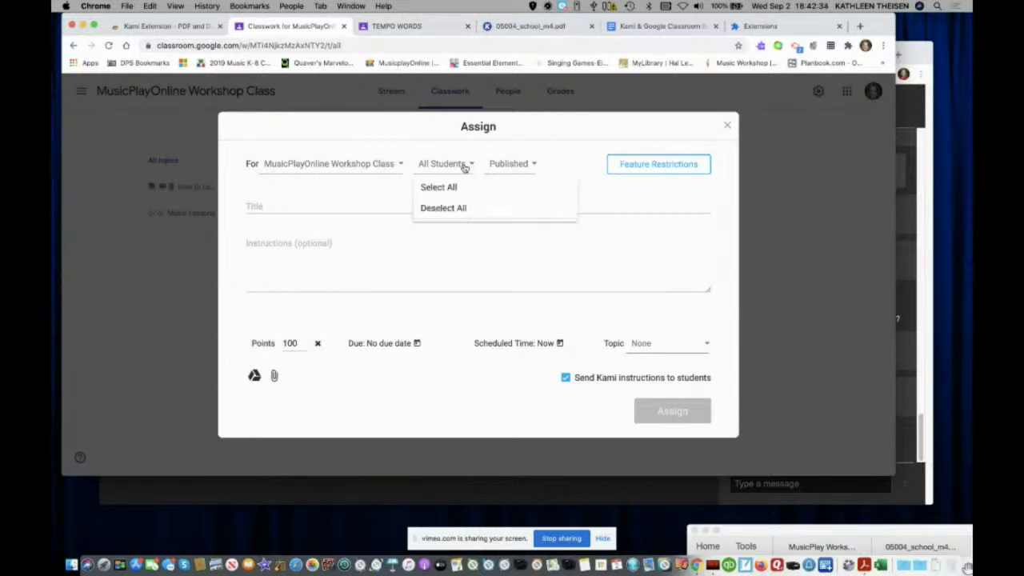
{"action": "left_click", "coordinate": [464, 165]}
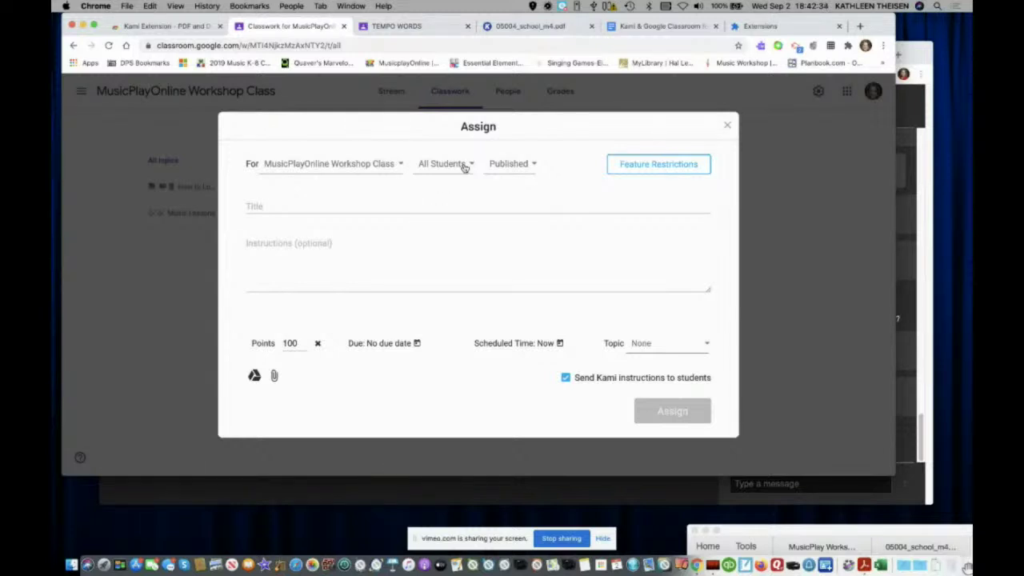
{"action": "left_click", "coordinate": [527, 168]}
{"action": "left_click", "coordinate": [527, 168]}
{"action": "left_click", "coordinate": [527, 167]}
{"action": "left_click", "coordinate": [527, 167]}
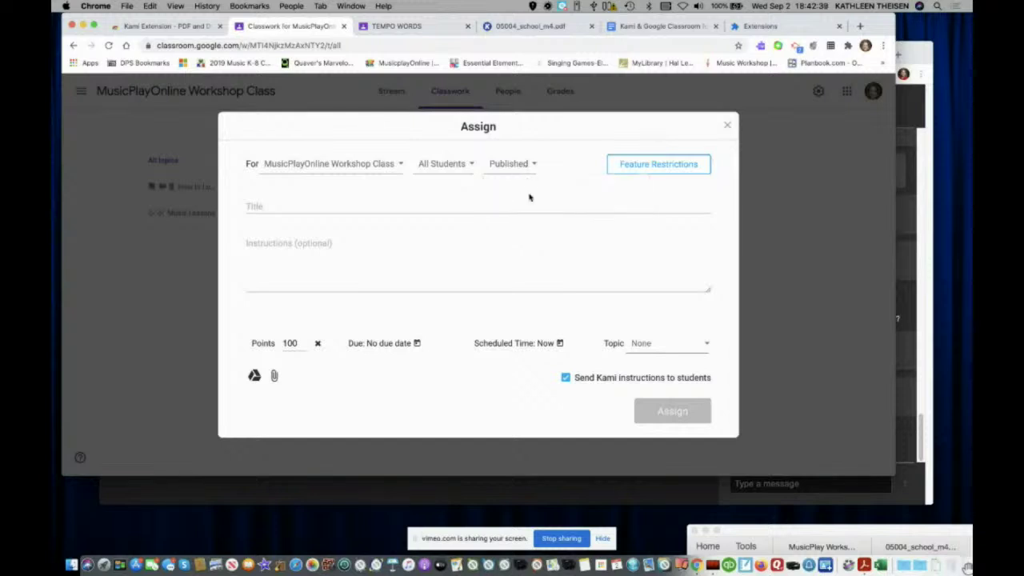
Step: Title the Kami assignment "Tempo Words"
{"action": "left_click", "coordinate": [356, 206]}
{"action": "type", "text": "Temp"}
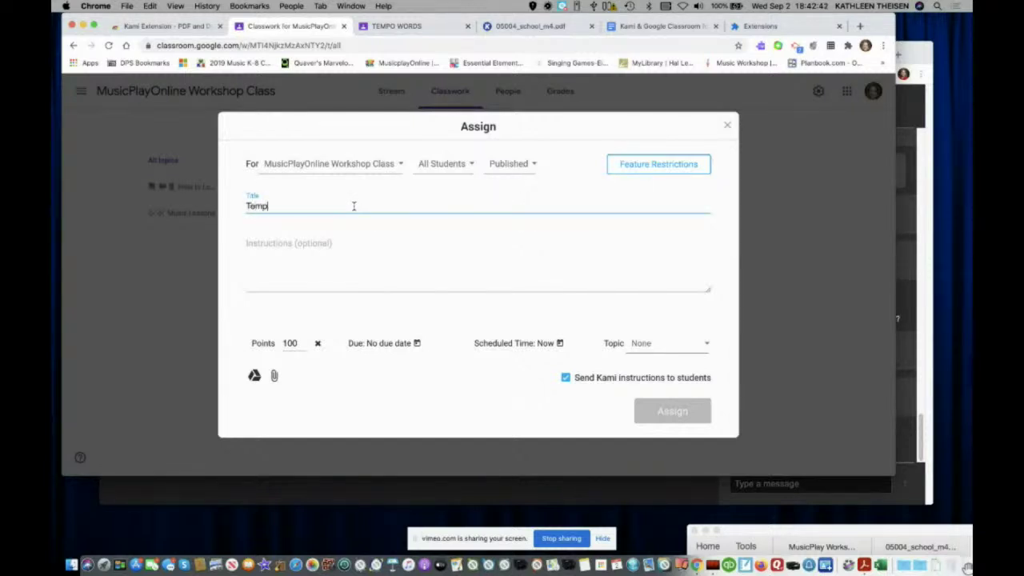
{"action": "type", "text": "o Word "}
{"action": "type", "text": "Fil"}
{"action": "key", "text": "BackSpace"}
{"action": "key", "text": "BackSpace"}
{"action": "key", "text": "BackSpace"}
{"action": "type", "text": "ds"}
Step: Write the instructions "Fill in the blanks!" and "You may use the draw tool OR text boxes" on separate lines, each starting with a blue square emoji
{"action": "left_click", "coordinate": [289, 266]}
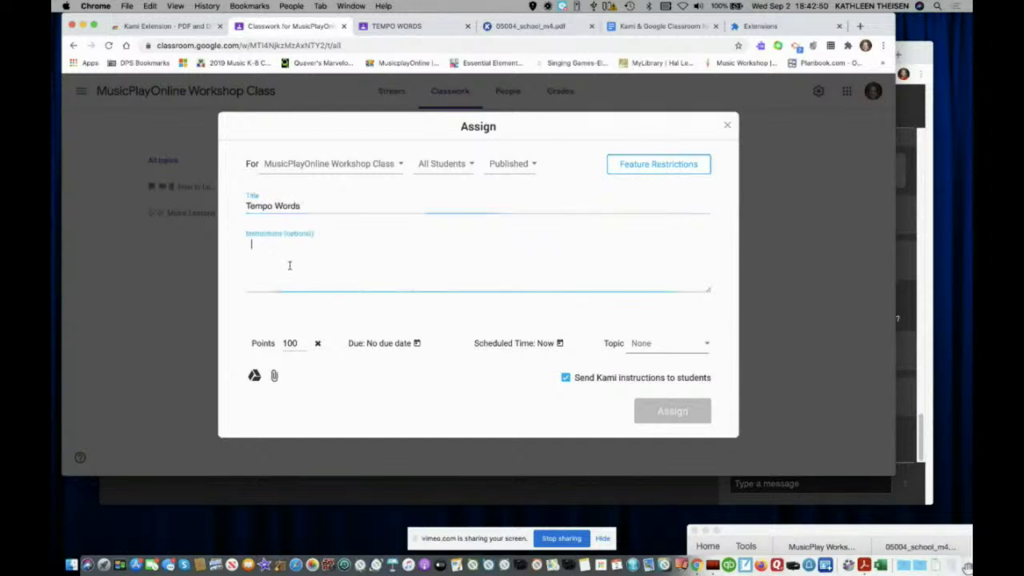
{"action": "type", "text": "Fill in the blanks!"}
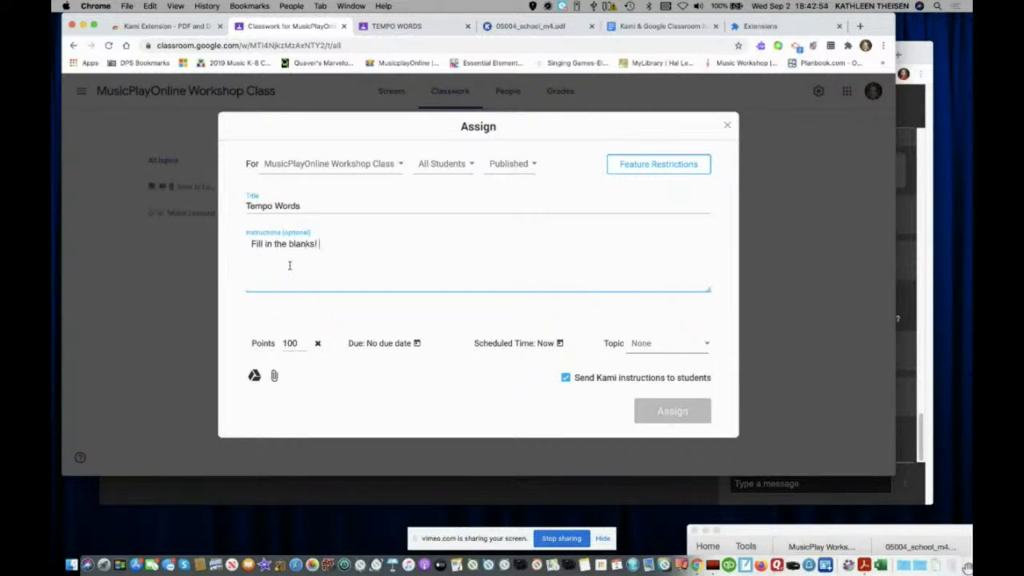
{"action": "type", "text": " You may use the draw tool"}
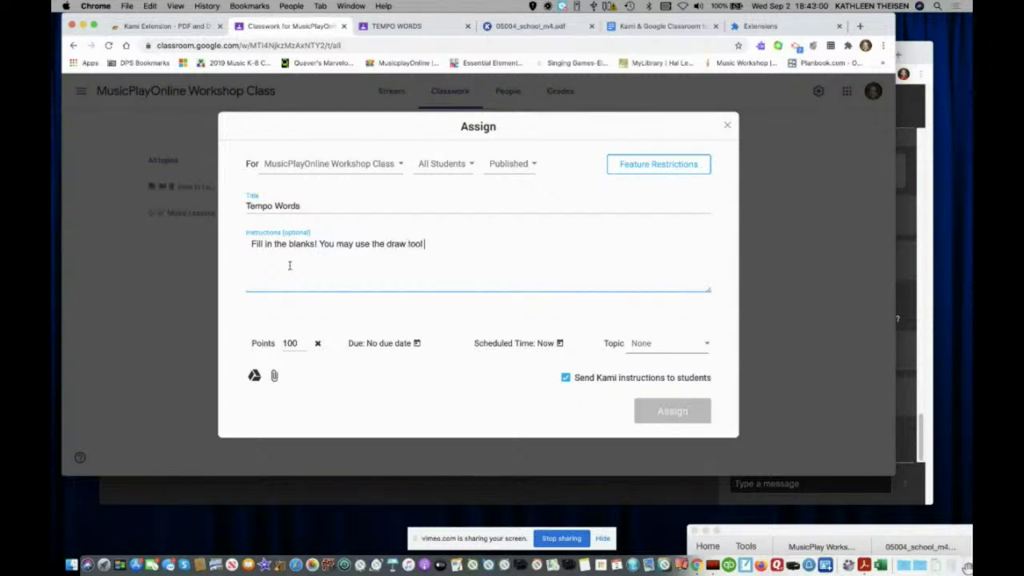
{"action": "type", "text": " OR text boxes"}
{"action": "type", "text": "🟦"}
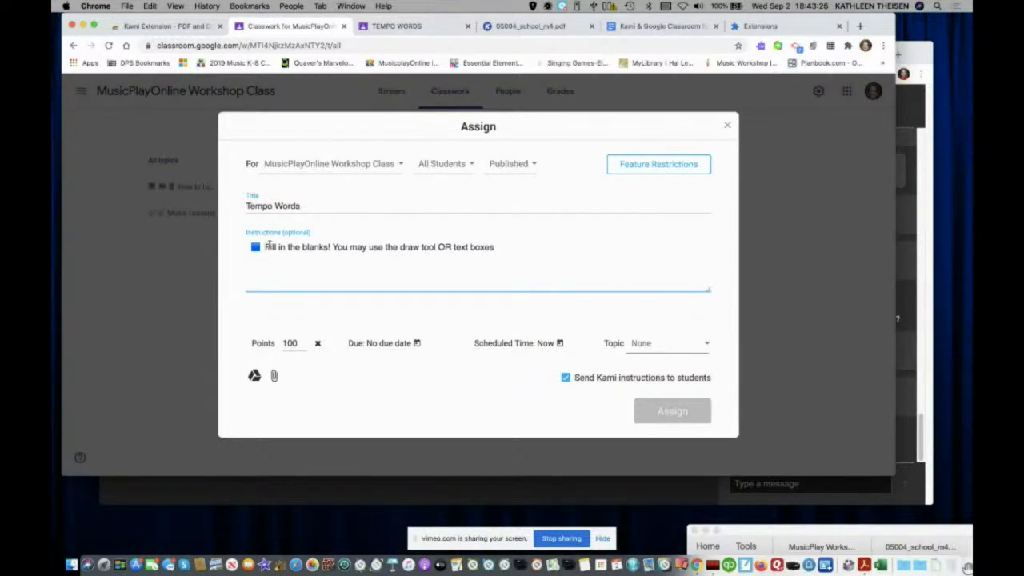
{"action": "left_click", "coordinate": [332, 246]}
{"action": "key", "text": "Return"}
{"action": "type", "text": "🟦"}
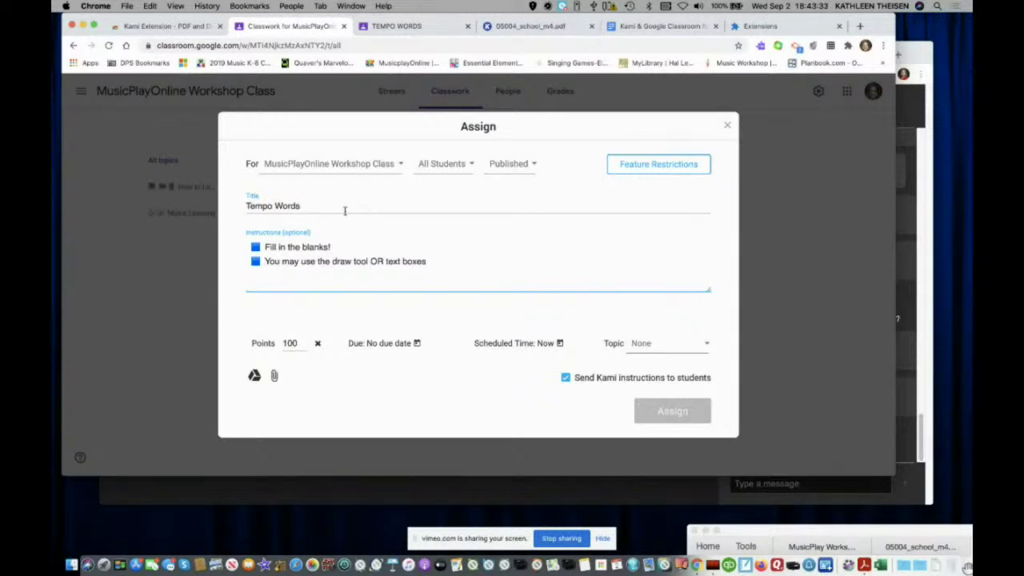
Step: Add two music note emojis in front of the assignment title
{"action": "left_click", "coordinate": [248, 206]}
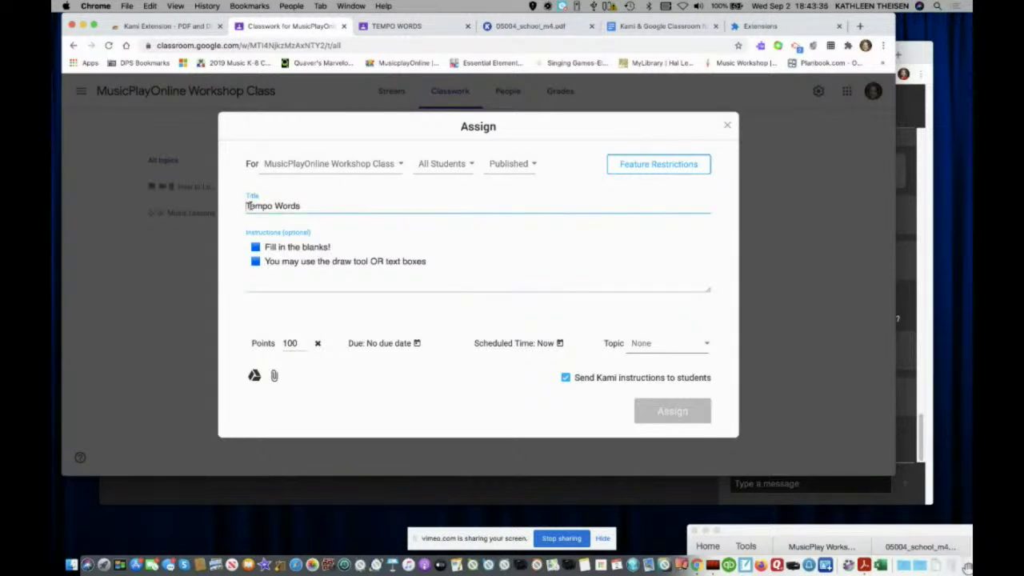
{"action": "type", "text": "🎶🎶"}
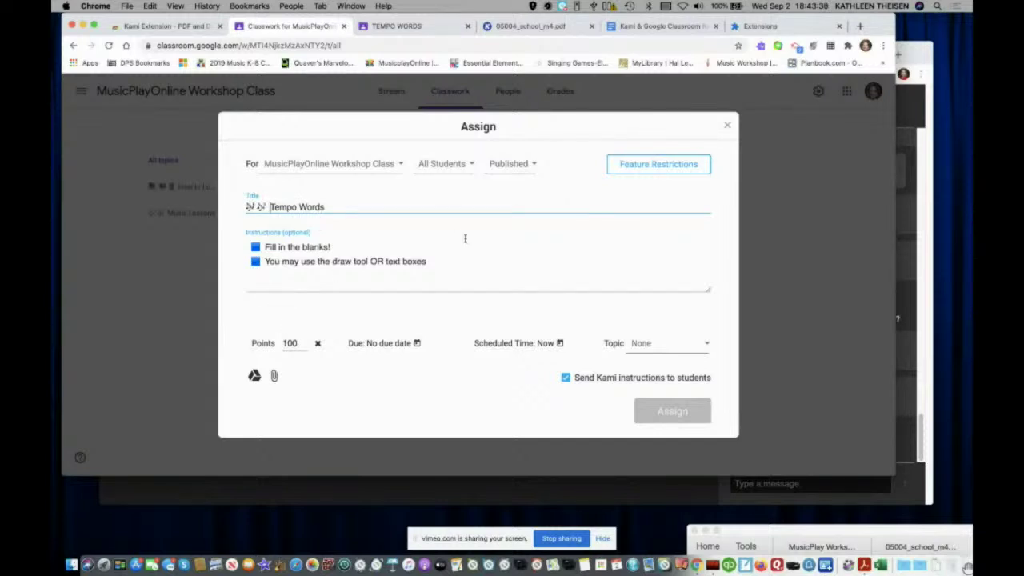
{"action": "left_click", "coordinate": [434, 275]}
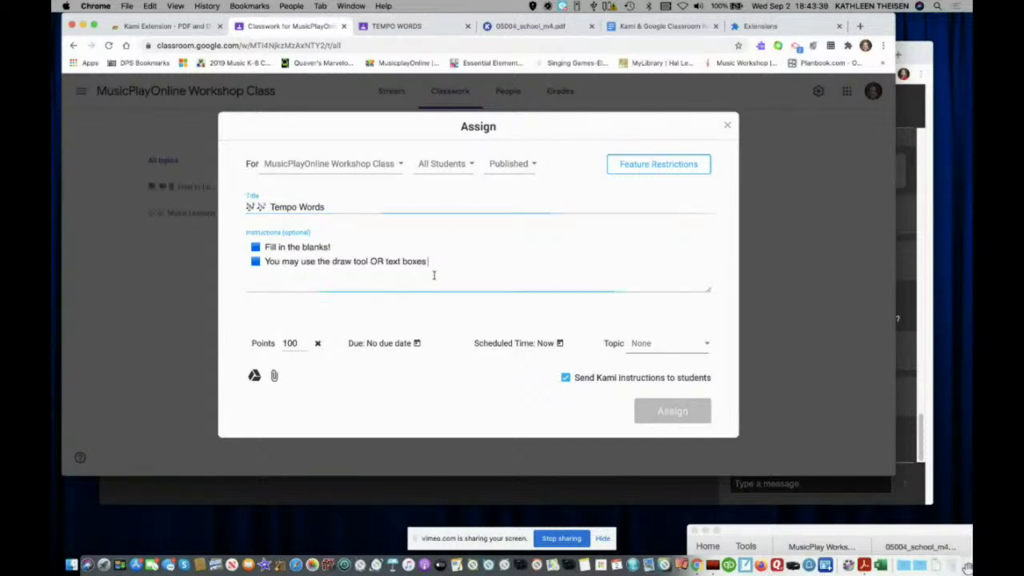
Step: Set the assignment's due date to September 4, 2020 at 06:48 PM and its topic to Music Lessons
{"action": "left_click", "coordinate": [300, 342]}
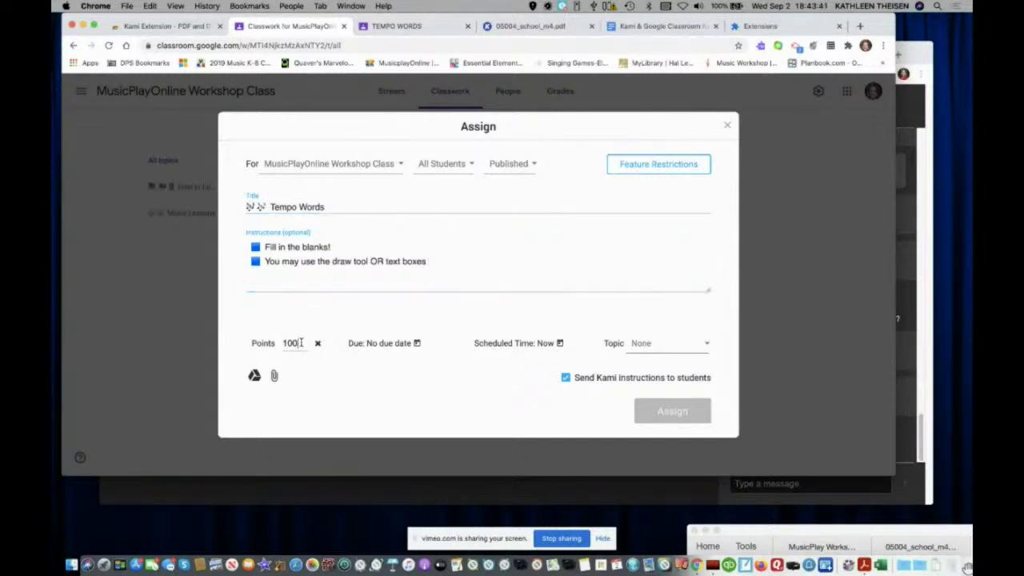
{"action": "left_click", "coordinate": [398, 346]}
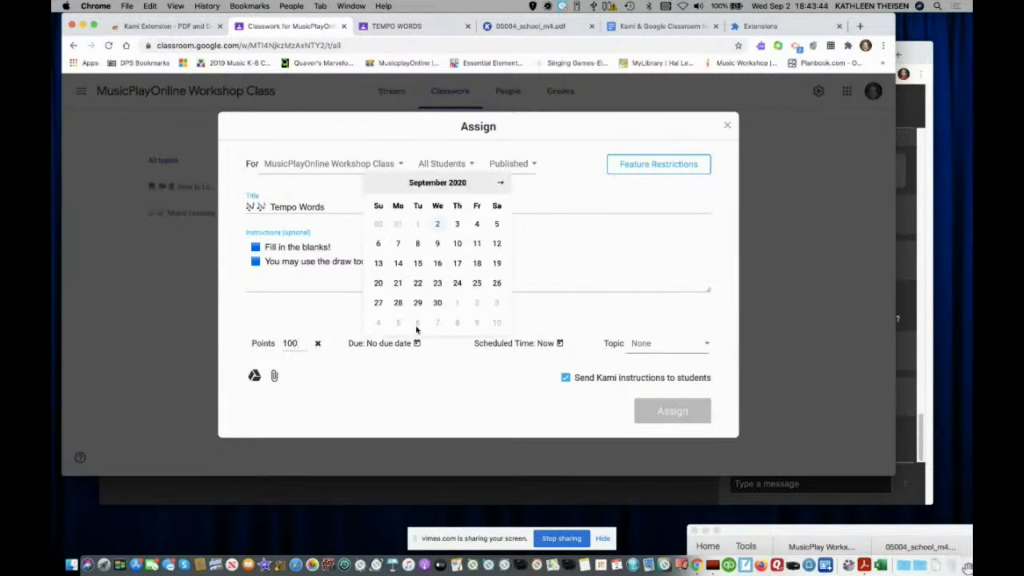
{"action": "left_click", "coordinate": [478, 225]}
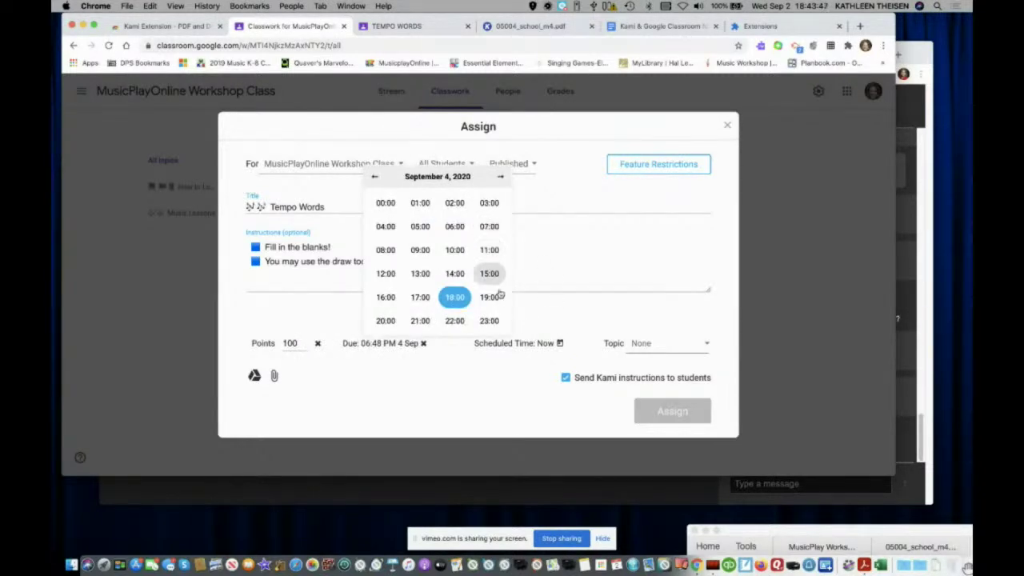
{"action": "left_click", "coordinate": [541, 344]}
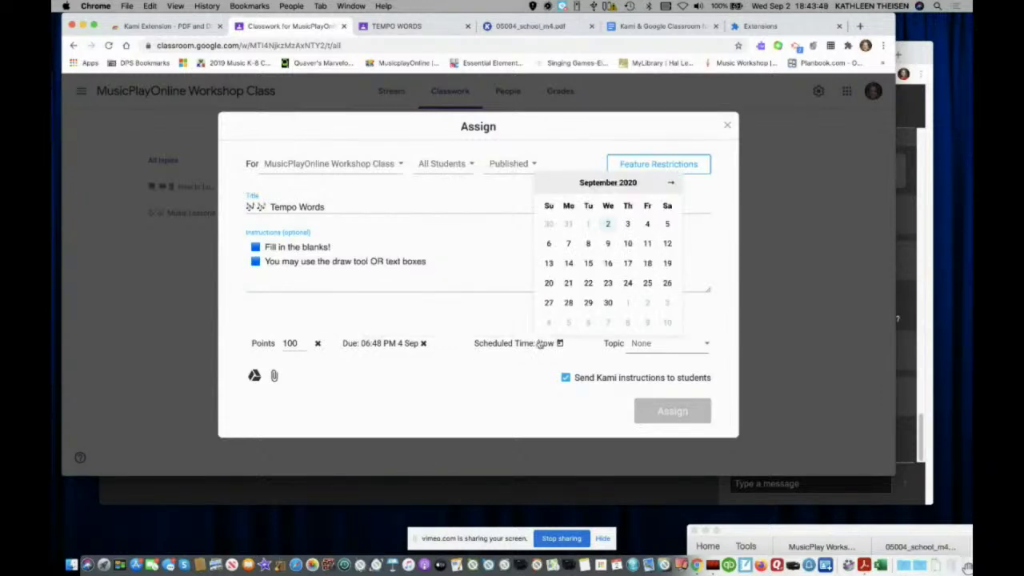
{"action": "left_click", "coordinate": [524, 362]}
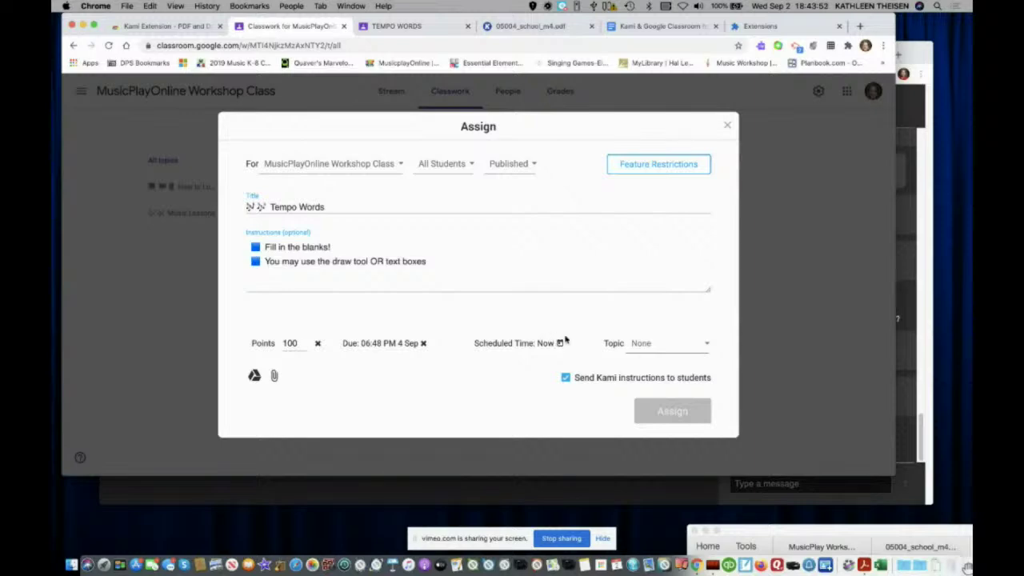
{"action": "left_click", "coordinate": [664, 347]}
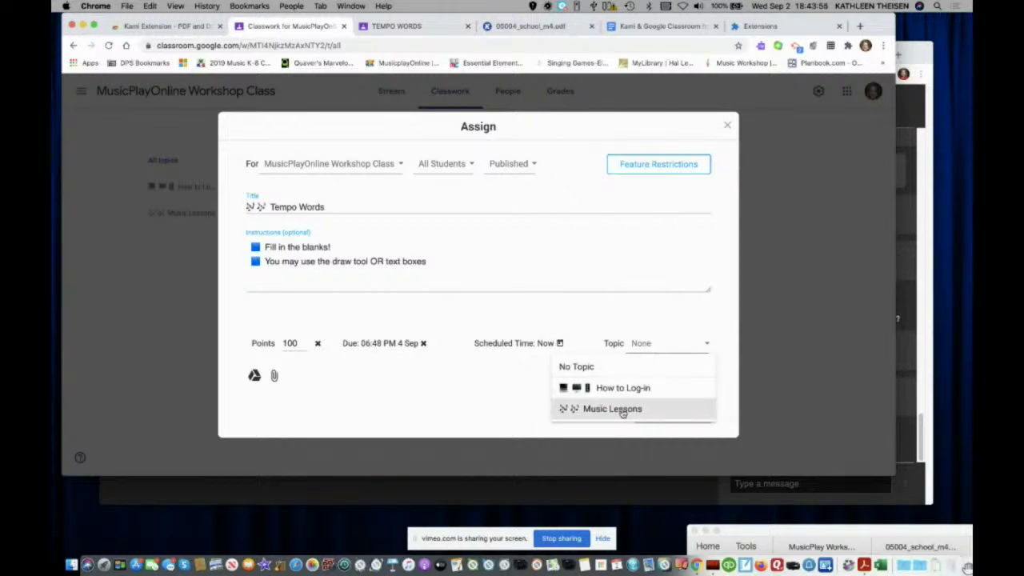
{"action": "left_click", "coordinate": [622, 410]}
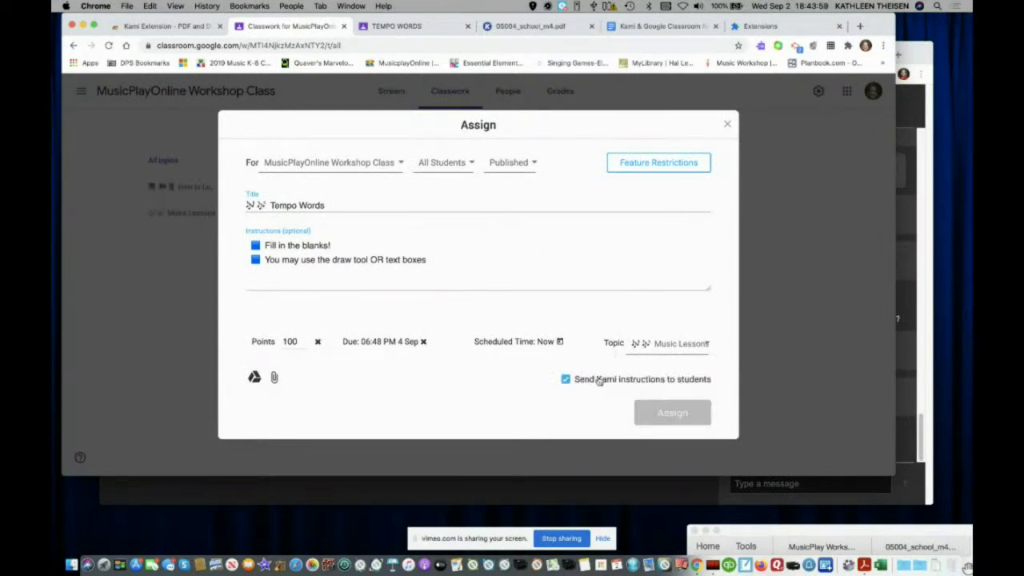
Step: Search Google Drive for "05004" and attach 05004_school_m4.pdf to the assignment
{"action": "left_click", "coordinate": [254, 378]}
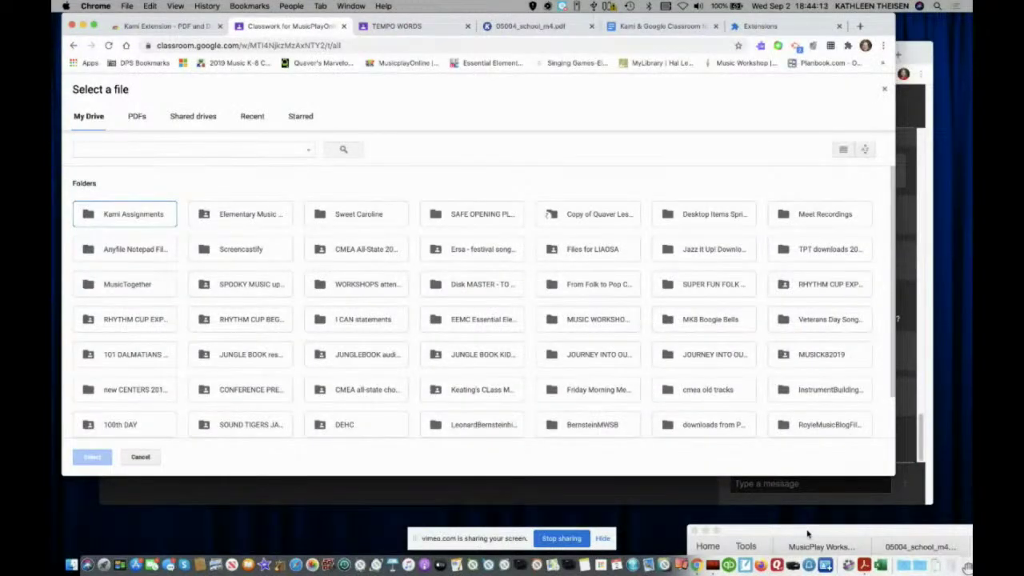
{"action": "left_click", "coordinate": [251, 148]}
{"action": "type", "text": "05004"}
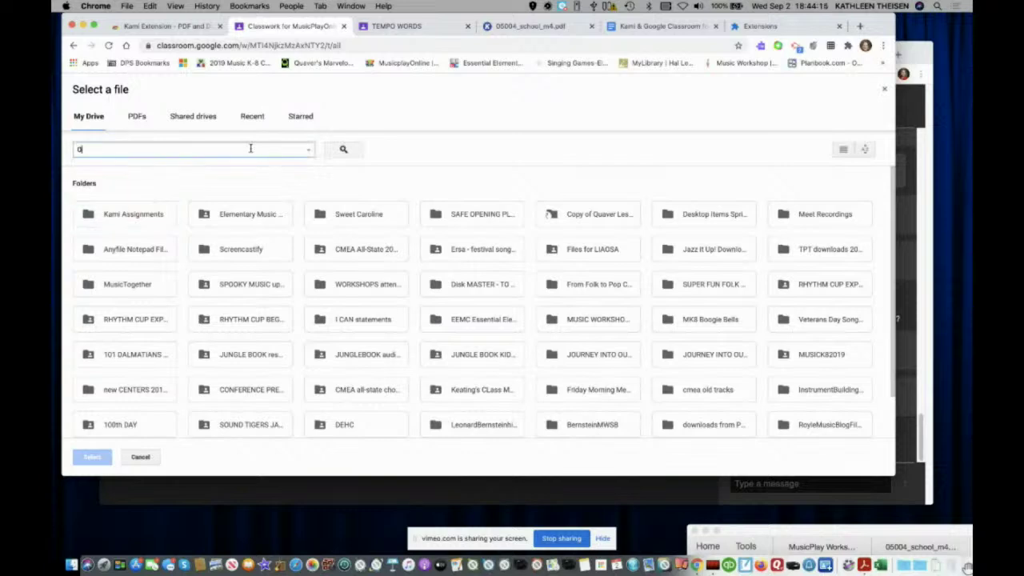
{"action": "left_click", "coordinate": [357, 155]}
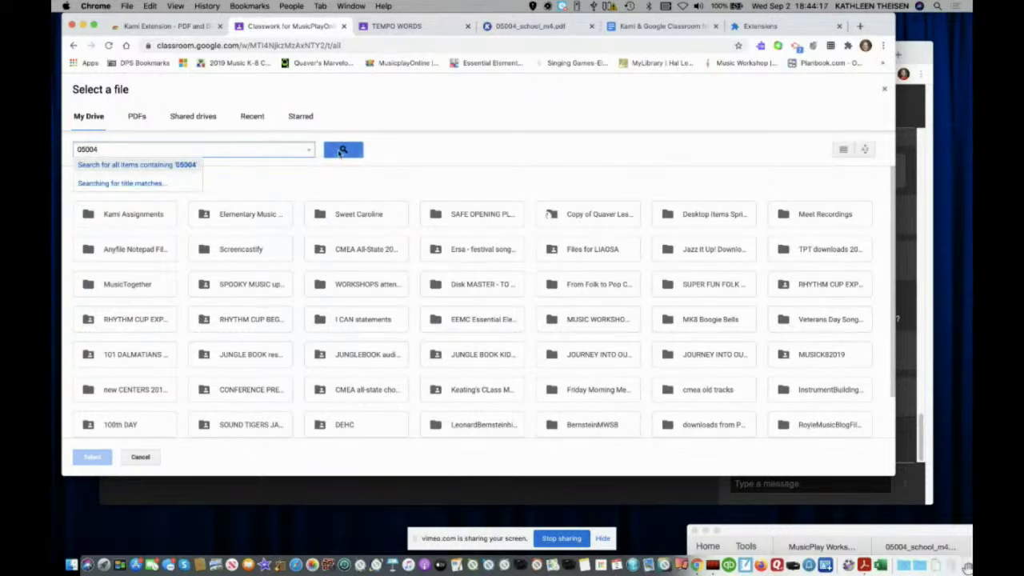
{"action": "left_click", "coordinate": [137, 242]}
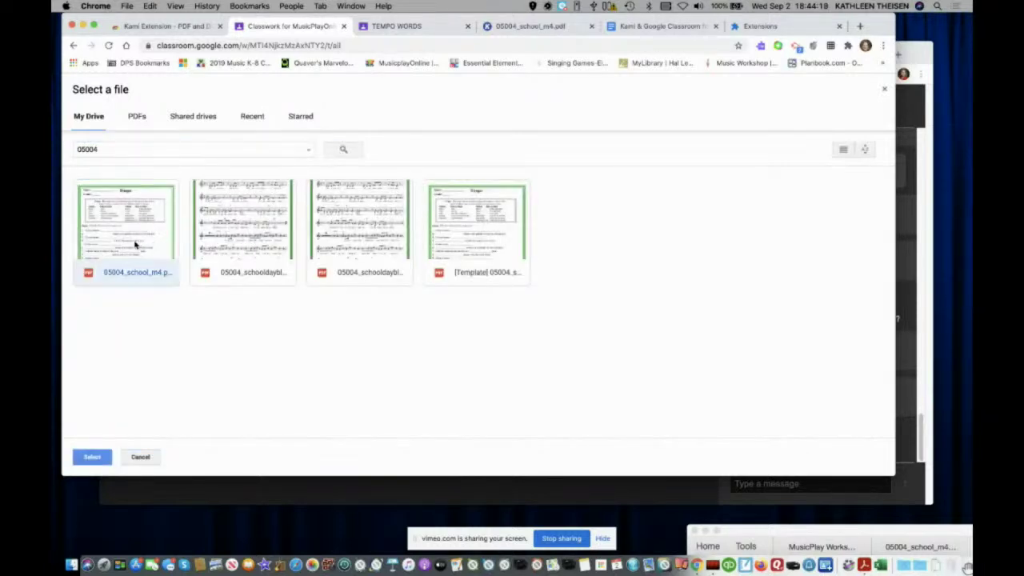
{"action": "left_click", "coordinate": [93, 457]}
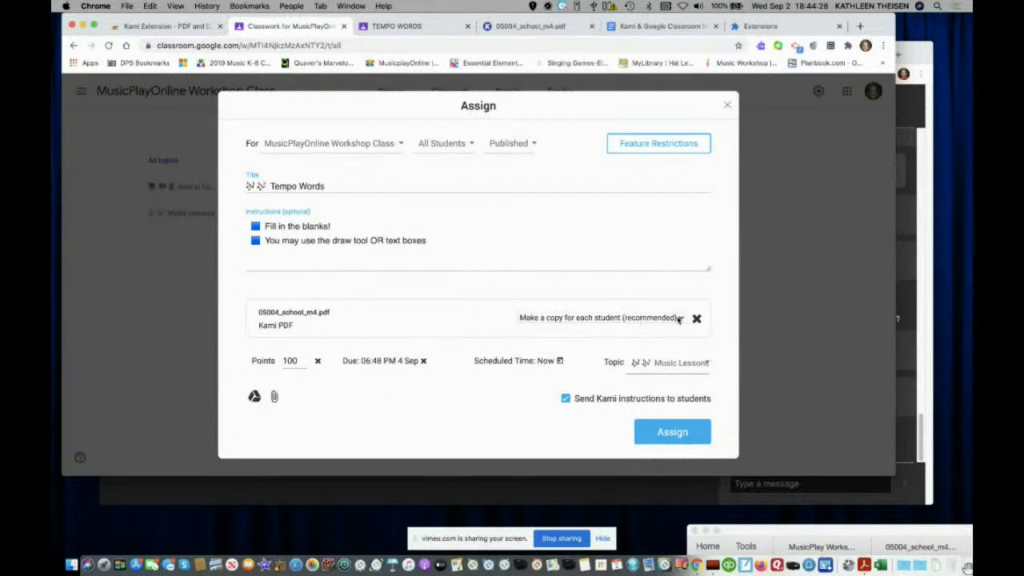
Step: Choose Make a copy for each student for the attached PDF and assign it without sending Kami instructions to students
{"action": "left_click", "coordinate": [680, 319]}
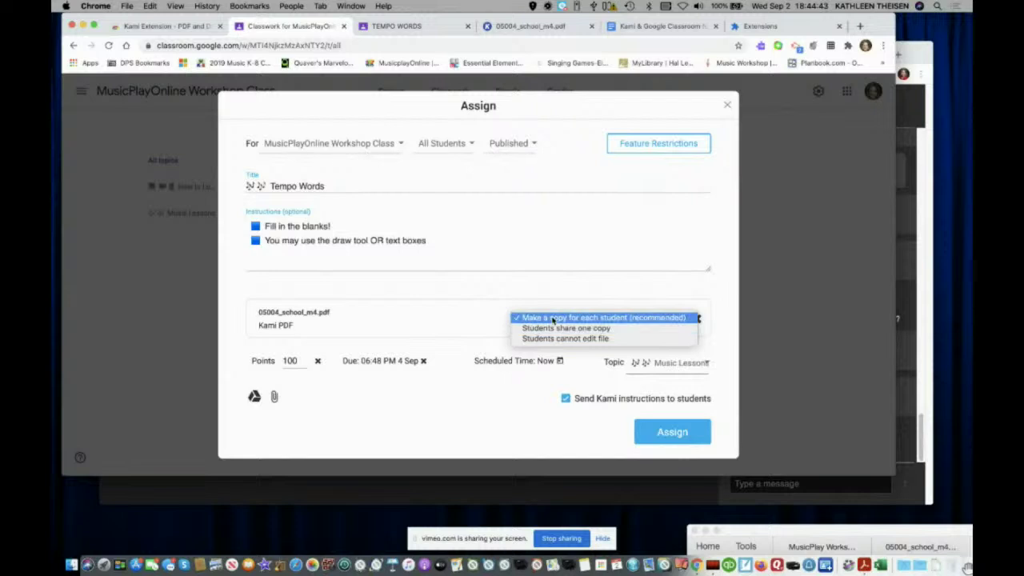
{"action": "left_click", "coordinate": [552, 318]}
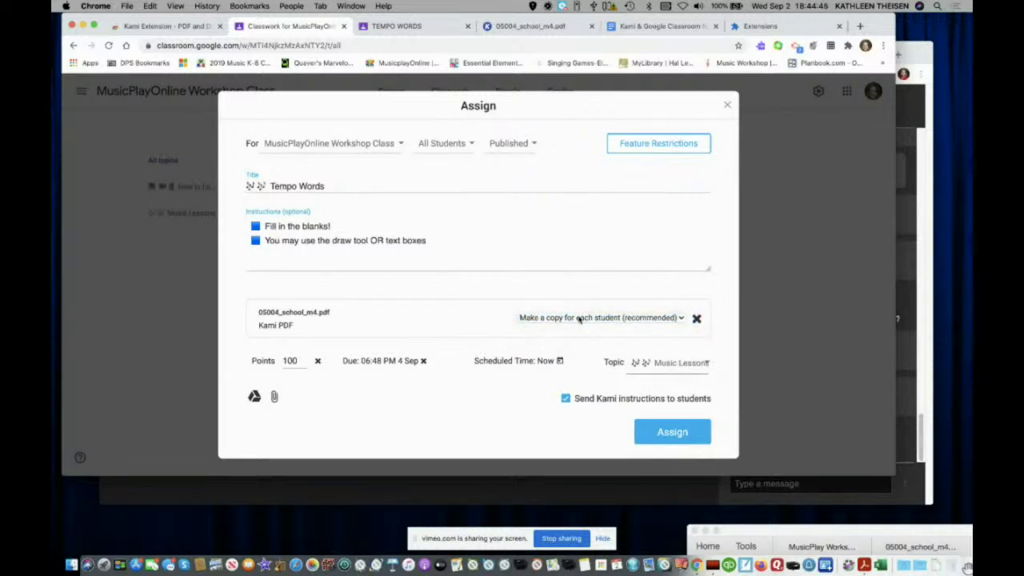
{"action": "left_click", "coordinate": [579, 319]}
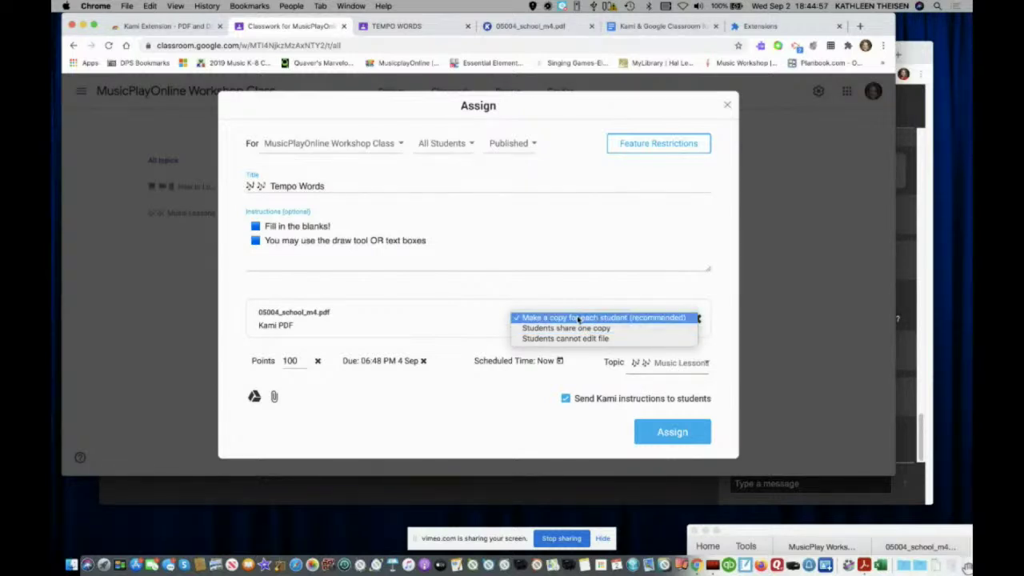
{"action": "left_click", "coordinate": [576, 318]}
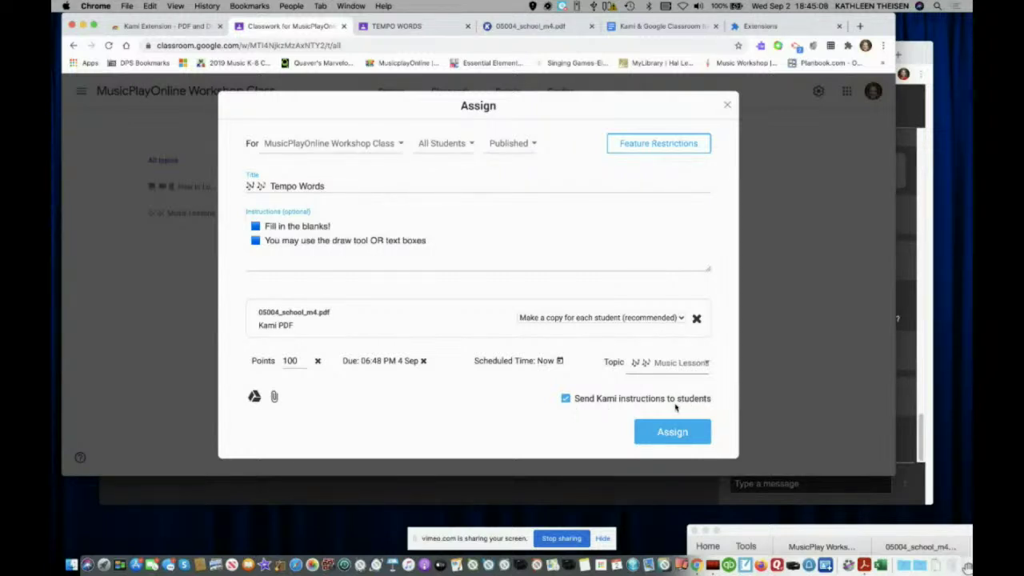
{"action": "left_click", "coordinate": [566, 399]}
{"action": "left_click", "coordinate": [673, 433]}
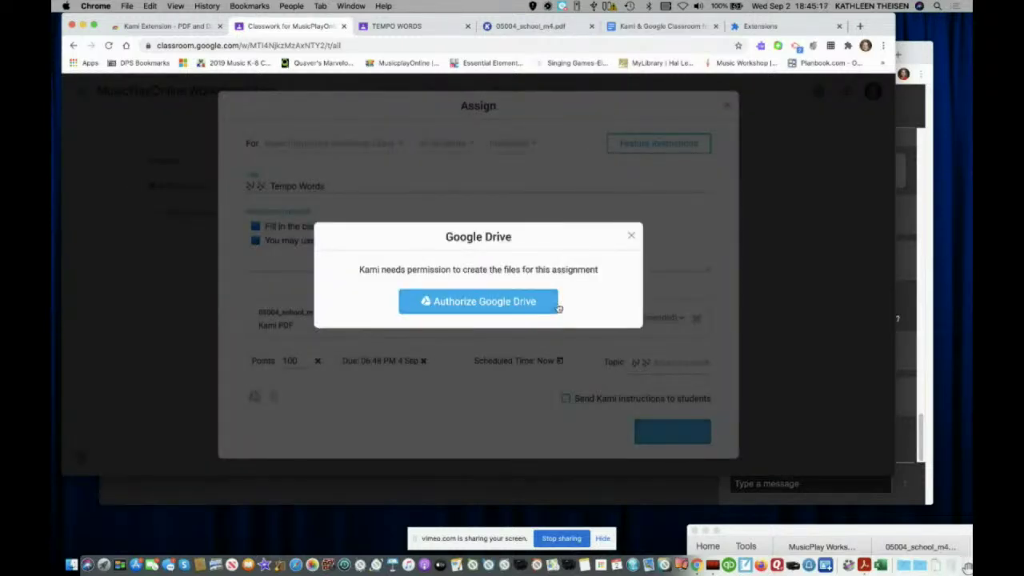
Step: Authorize Kami to access Google Drive and Classroom with the school Google account, and dismiss the assignment creation dialog
{"action": "left_click", "coordinate": [514, 304]}
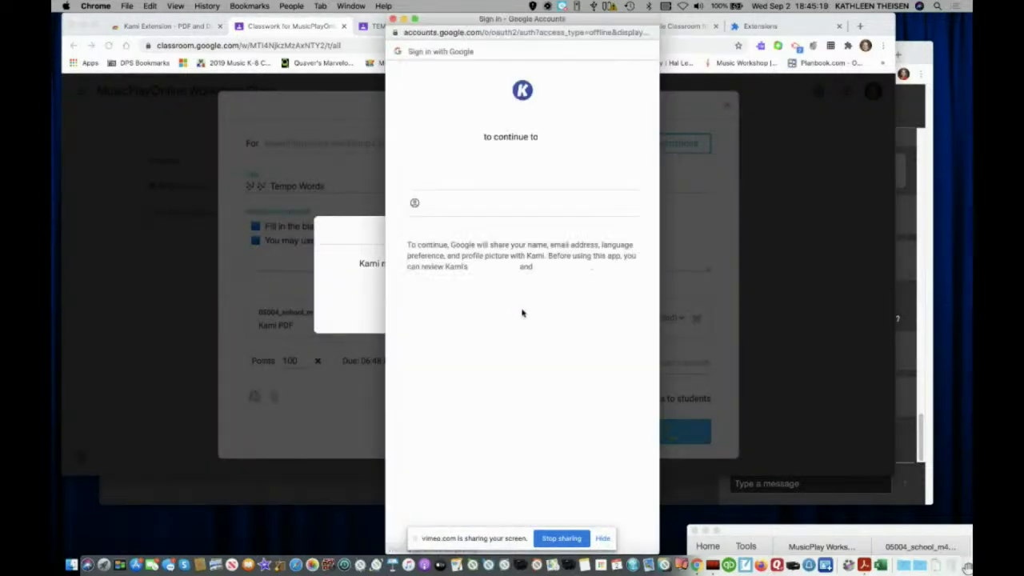
{"action": "left_click", "coordinate": [491, 176]}
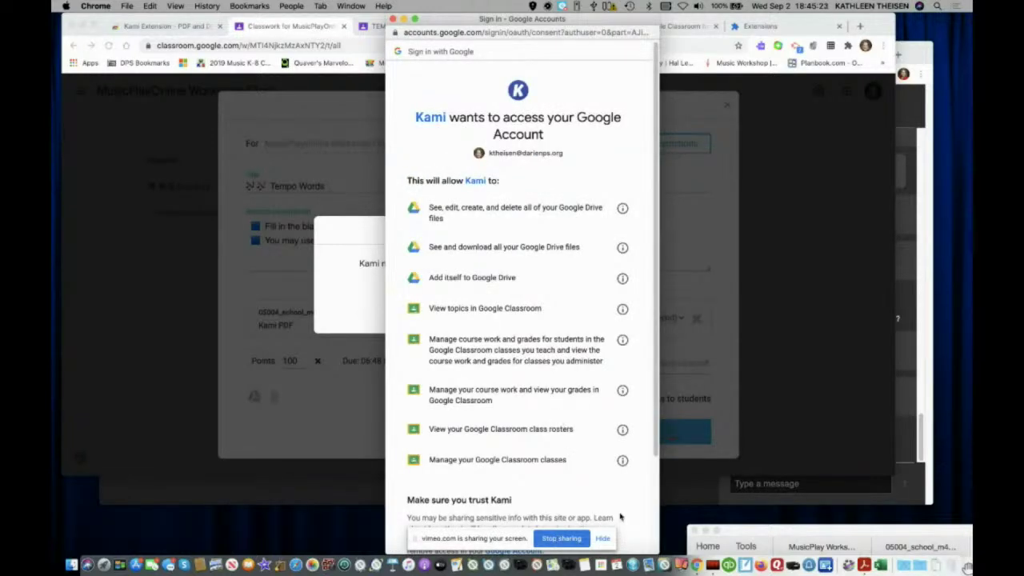
{"action": "left_click_drag", "start_coordinate": [605, 20], "coordinate": [814, 20]}
{"action": "scroll", "coordinate": [716, 398], "scroll_direction": "down", "scroll_amount": 3}
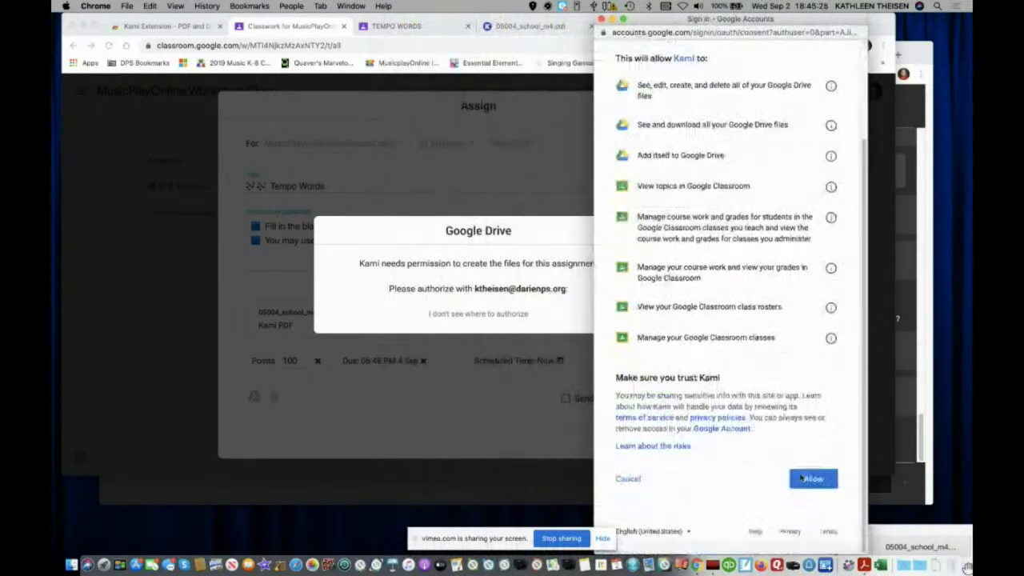
{"action": "left_click", "coordinate": [811, 480]}
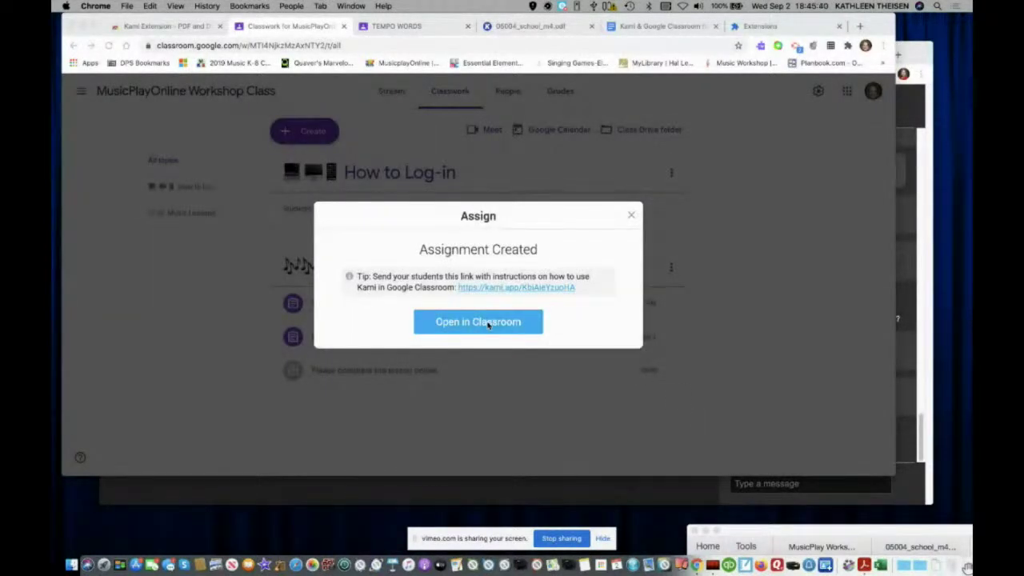
{"action": "left_click", "coordinate": [632, 217]}
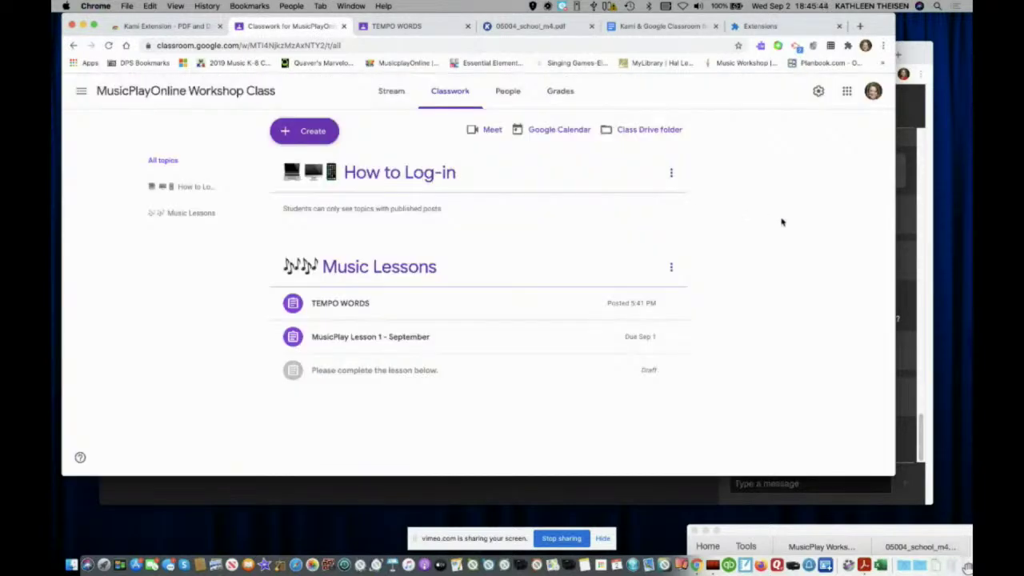
Step: Refresh the classwork list by visiting the class stream, and expand the new Tempo Words assignment under Music Lessons
{"action": "left_click", "coordinate": [391, 91]}
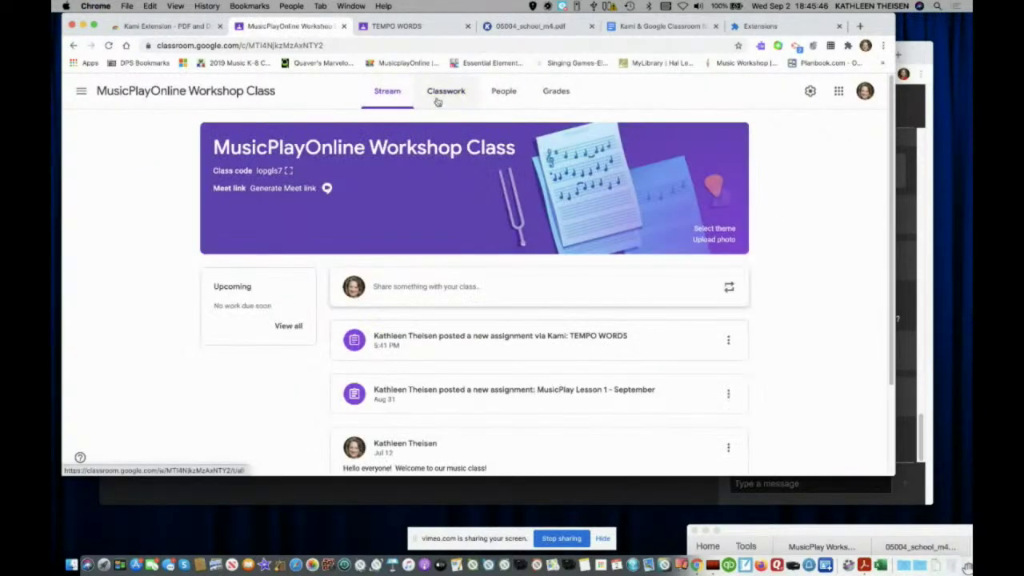
{"action": "left_click", "coordinate": [450, 94]}
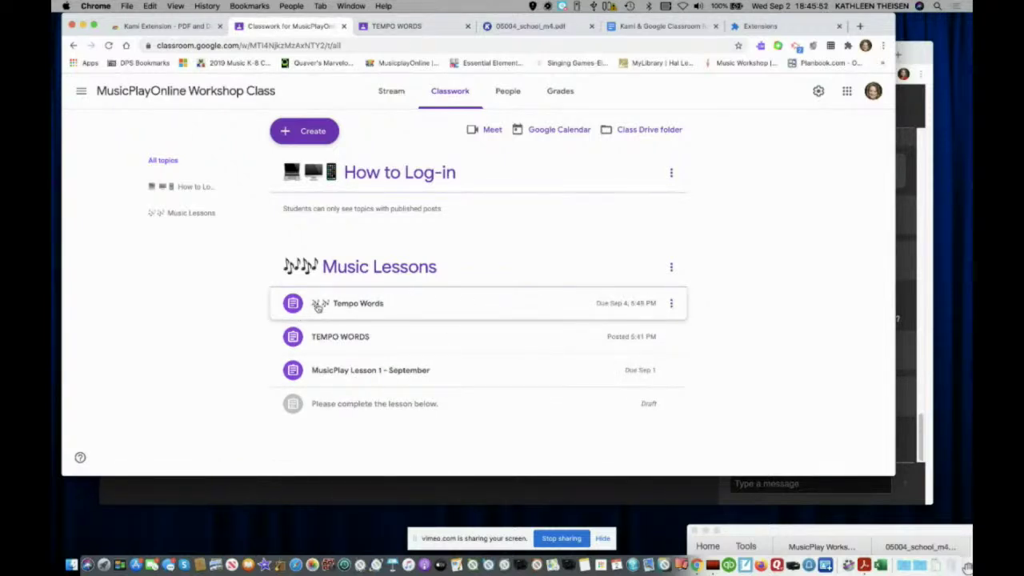
{"action": "left_click", "coordinate": [406, 305]}
Step: Preview the attached 05004_school_m4.pdf from the Tempo Words assignment and open it with Kami
{"action": "scroll", "coordinate": [541, 295], "scroll_direction": "down", "scroll_amount": 3}
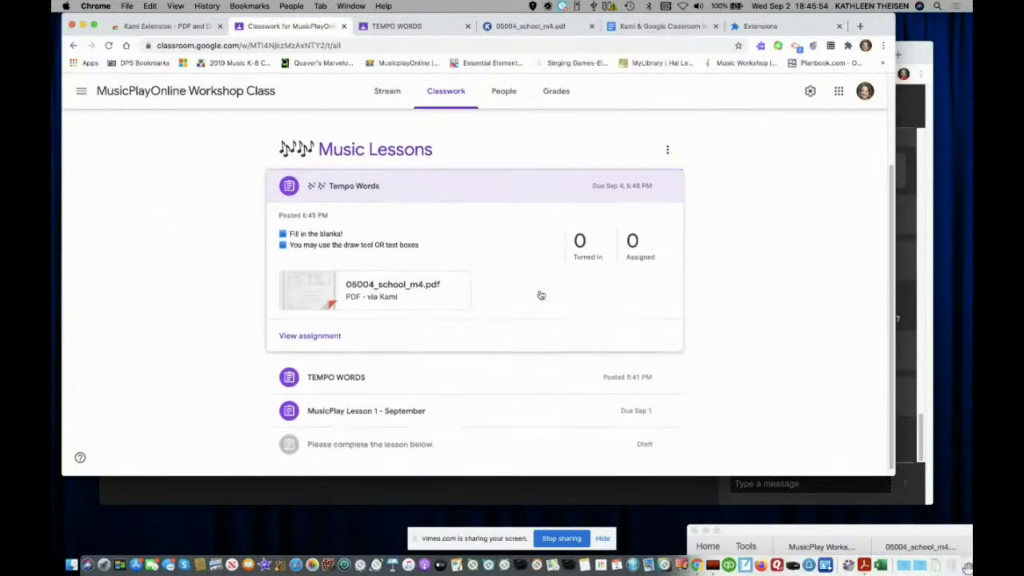
{"action": "left_click", "coordinate": [327, 287]}
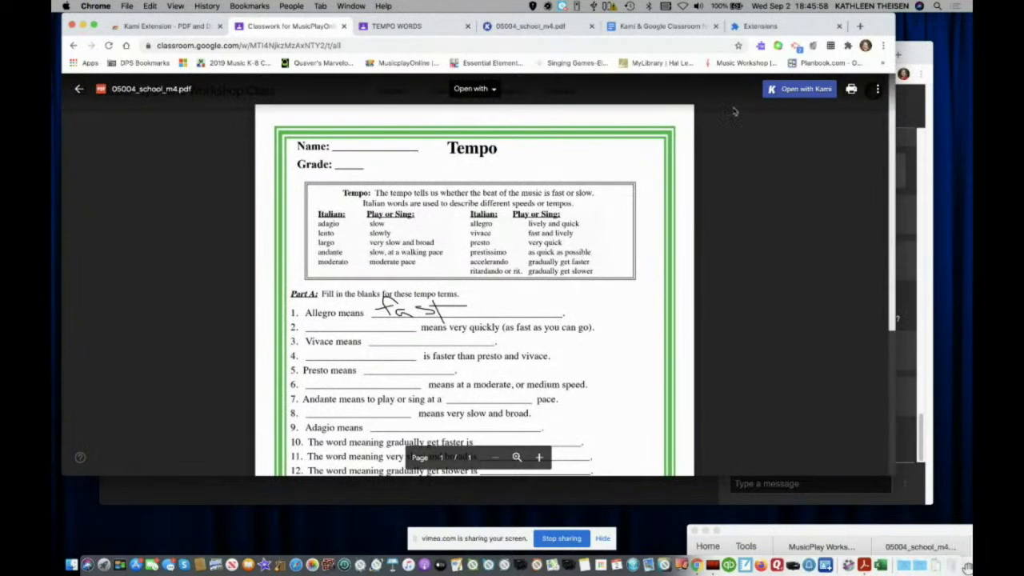
{"action": "left_click", "coordinate": [797, 90]}
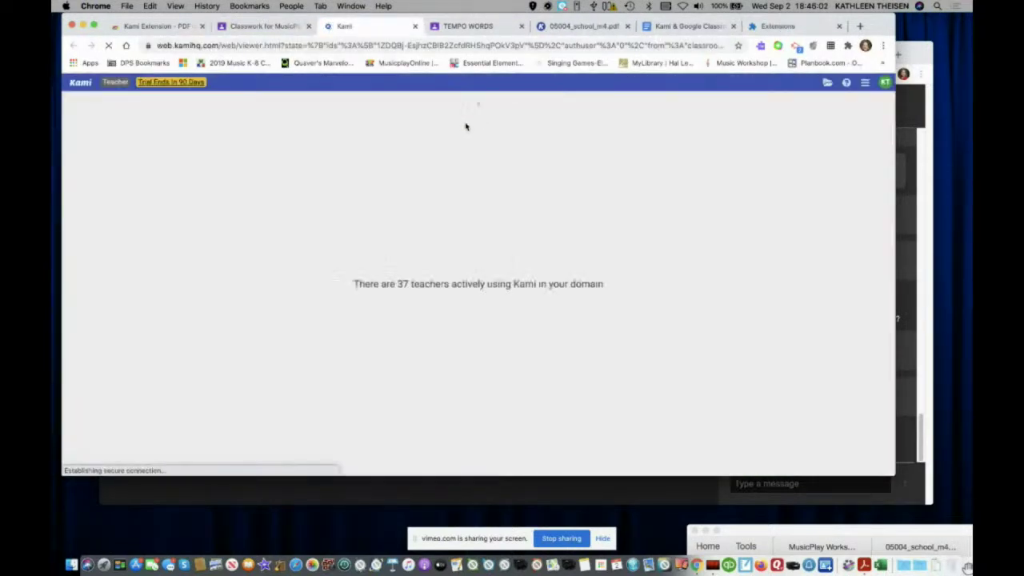